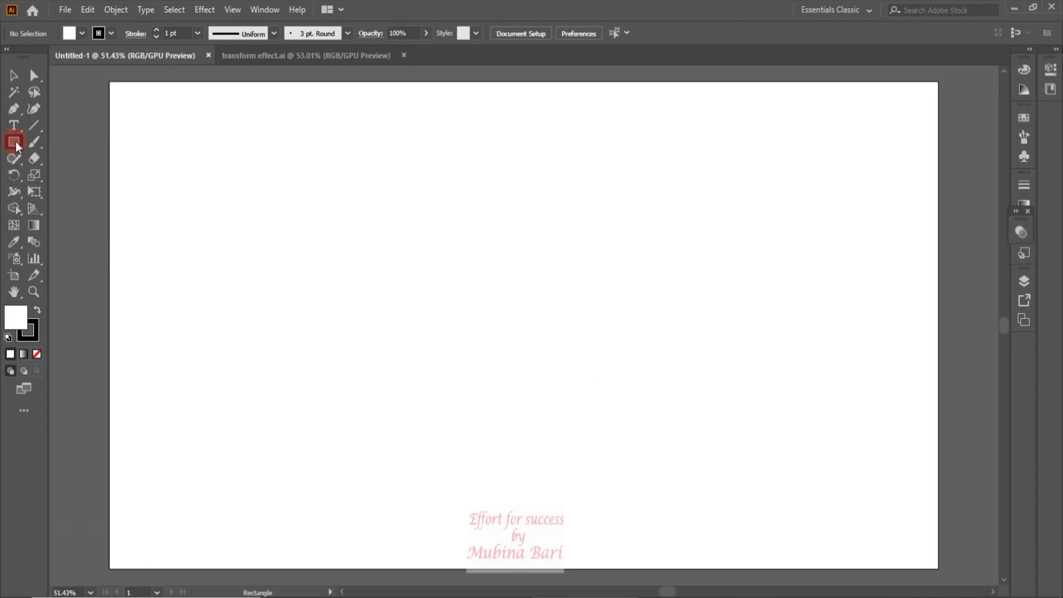
- Draw a small square in the upper-left area of the artboard and duplicate it into an evenly spaced row of seven
click(14, 142)
drag(182, 168, 244, 199)
click(14, 76)
key(ctrl+d)
key(ctrl+d)
key(ctrl+d)
key(ctrl+d)
key(ctrl+d)
- Duplicate the row of squares downward at even spacing to build a grid of five rows
drag(178, 147, 470, 191)
drag(388, 205, 389, 244)
key(ctrl+d)
key(ctrl+d)
key(ctrl+d)
- Remove the fill from all the squares and set their stroke weight to 3 pt
click(162, 158)
drag(162, 158, 500, 416)
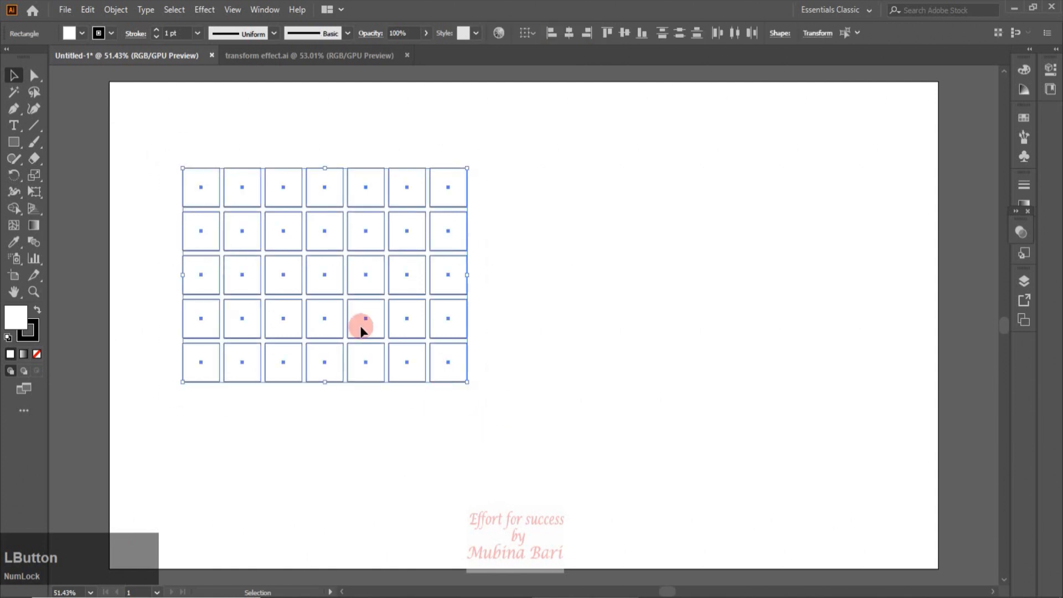
click(83, 32)
click(9, 55)
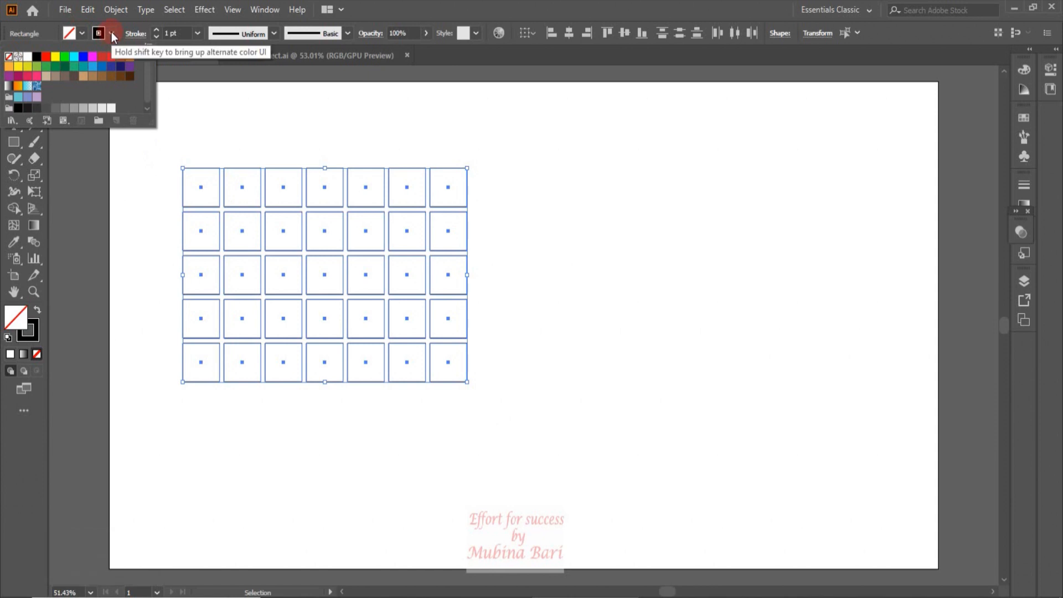
click(198, 35)
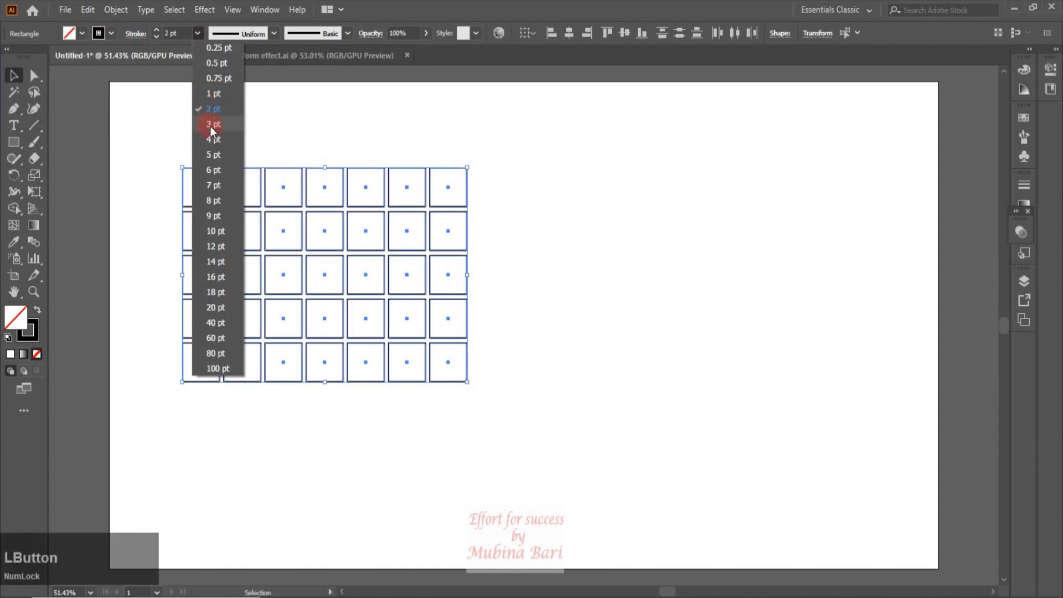
click(210, 125)
click(209, 126)
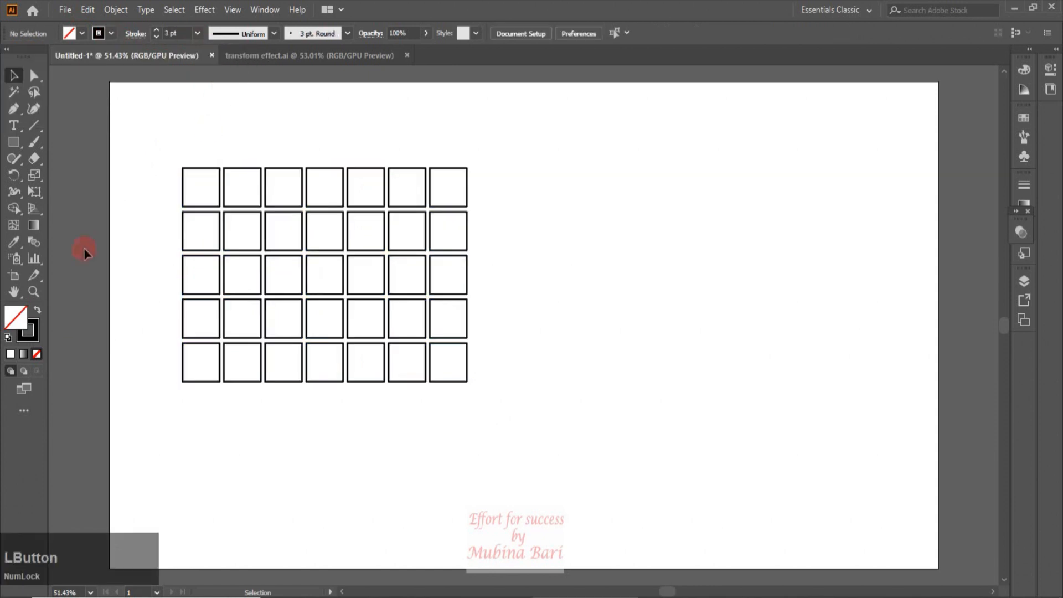
- Open Transform Each for the whole grid of squares and turn on its preview
drag(144, 135, 493, 401)
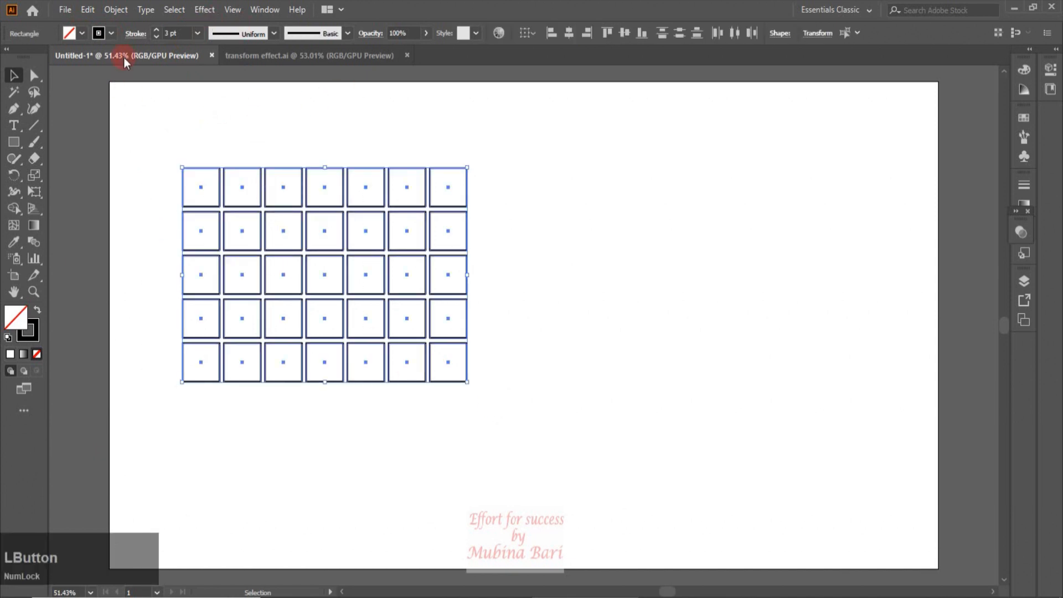
click(116, 9)
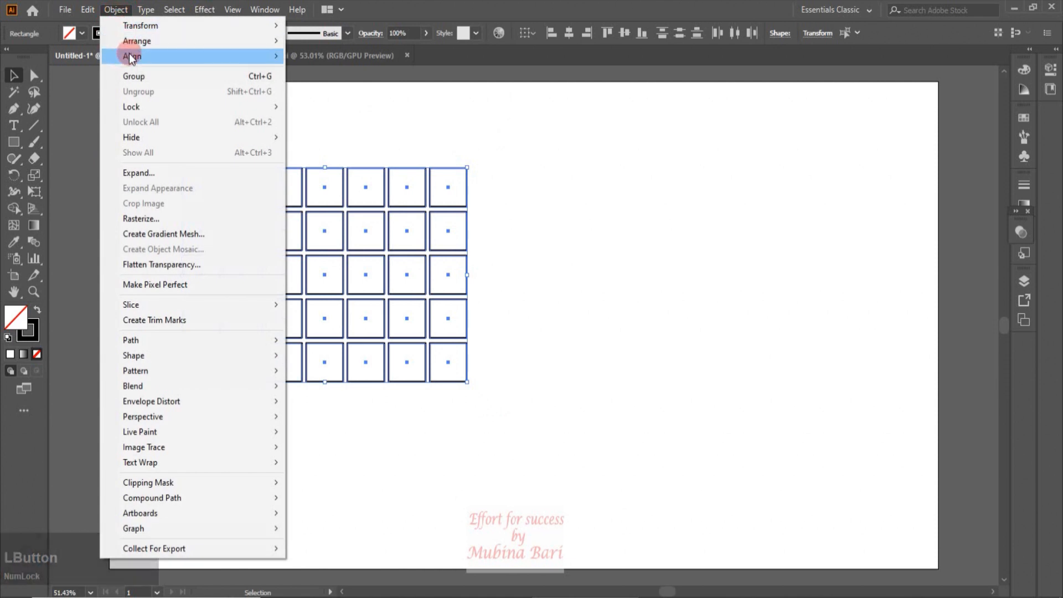
mouse_move(138, 29)
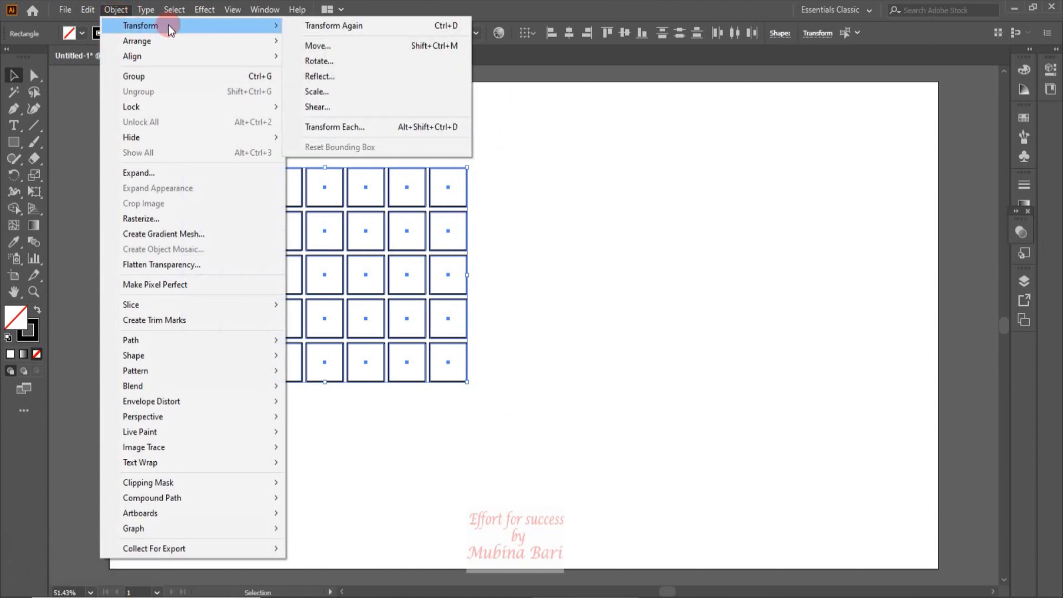
click(339, 128)
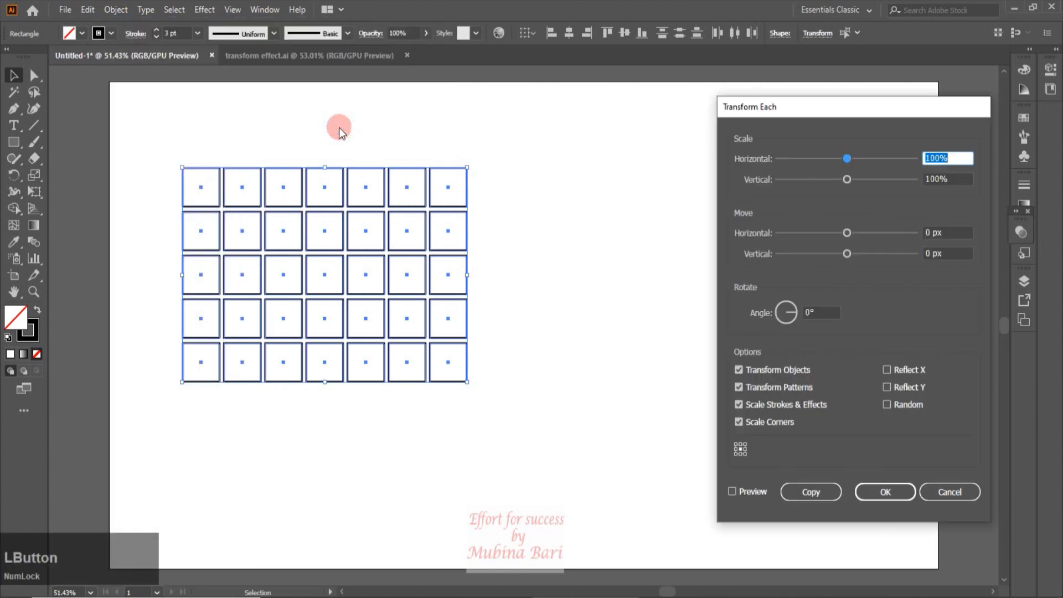
drag(863, 108, 753, 98)
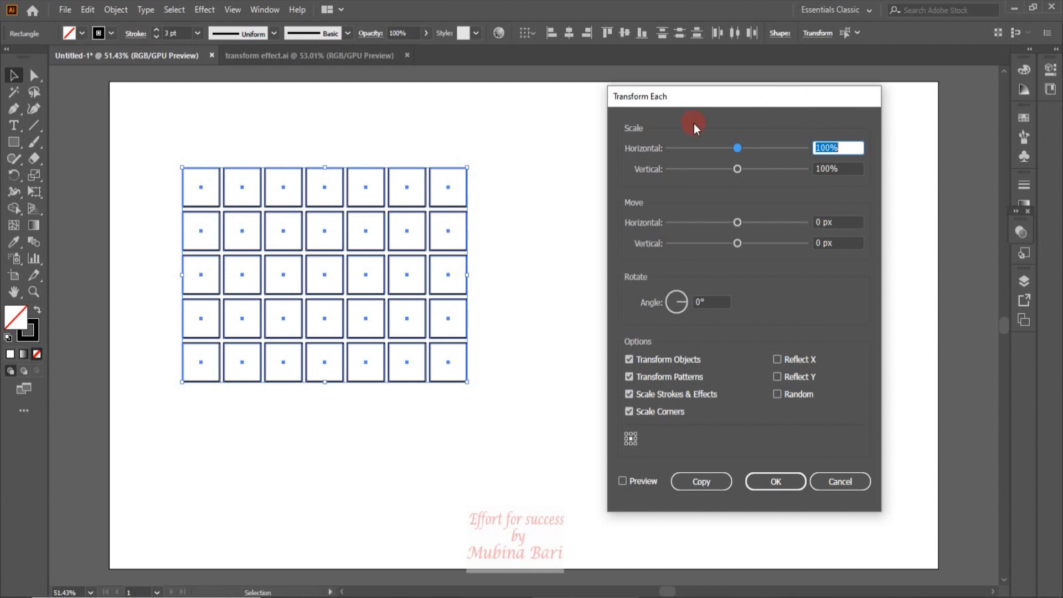
click(622, 481)
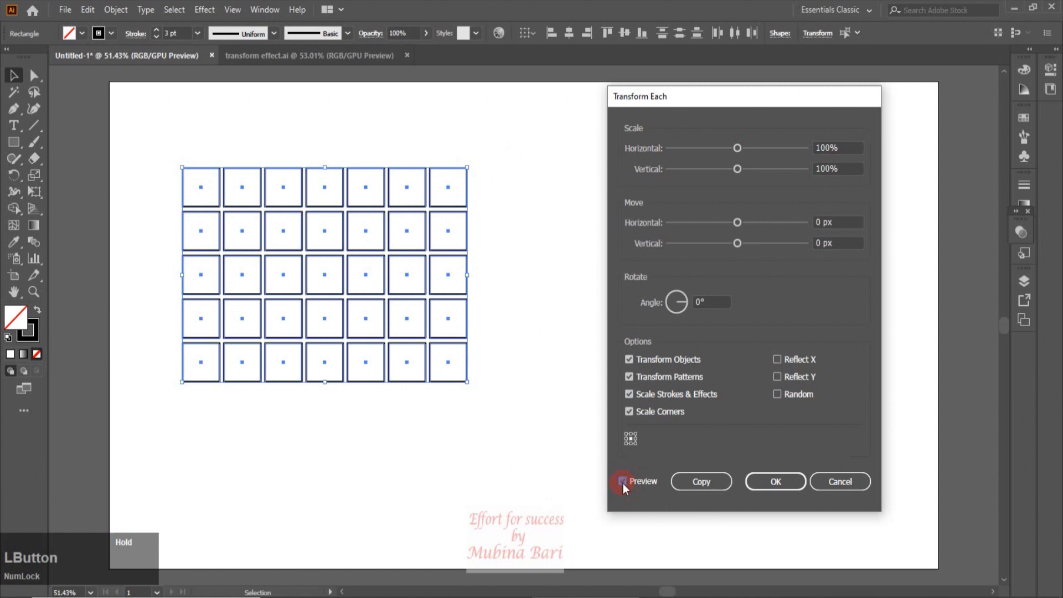
- Preview a 45° rotation of each square and reset the angle to 0°
click(702, 302)
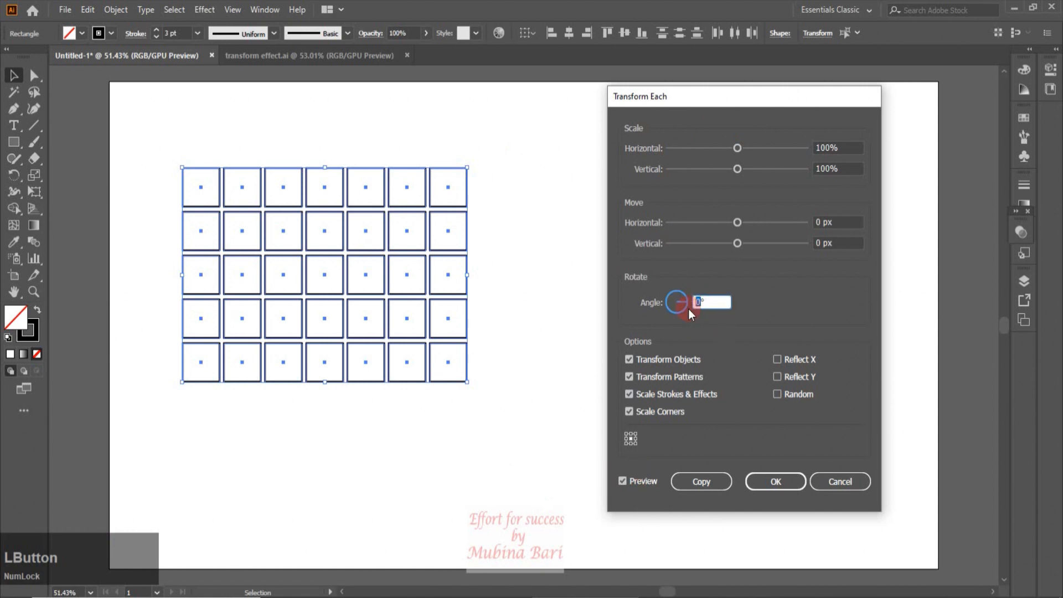
text(45)
click(683, 441)
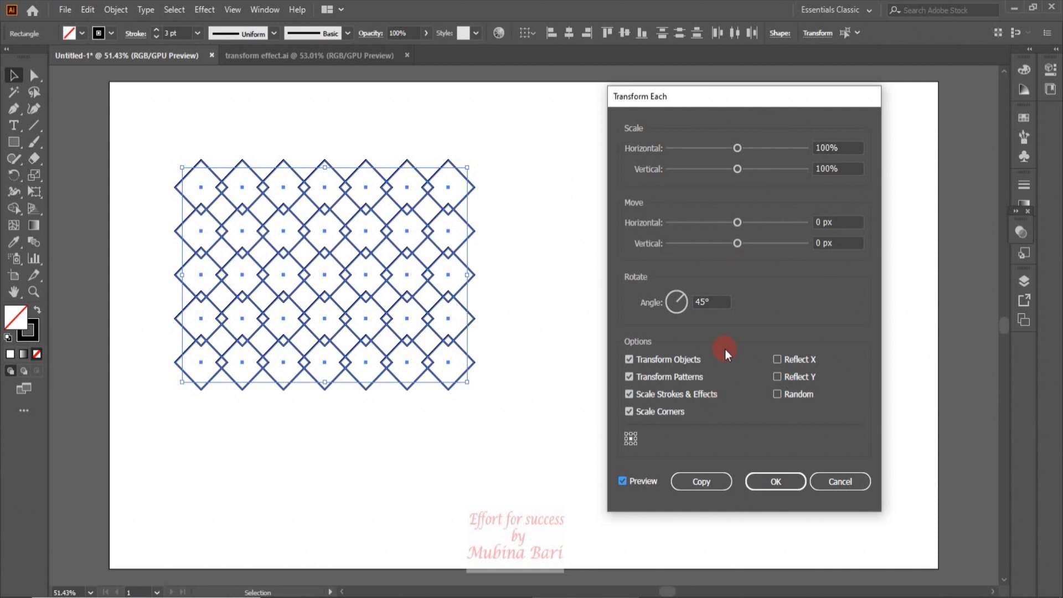
click(704, 301)
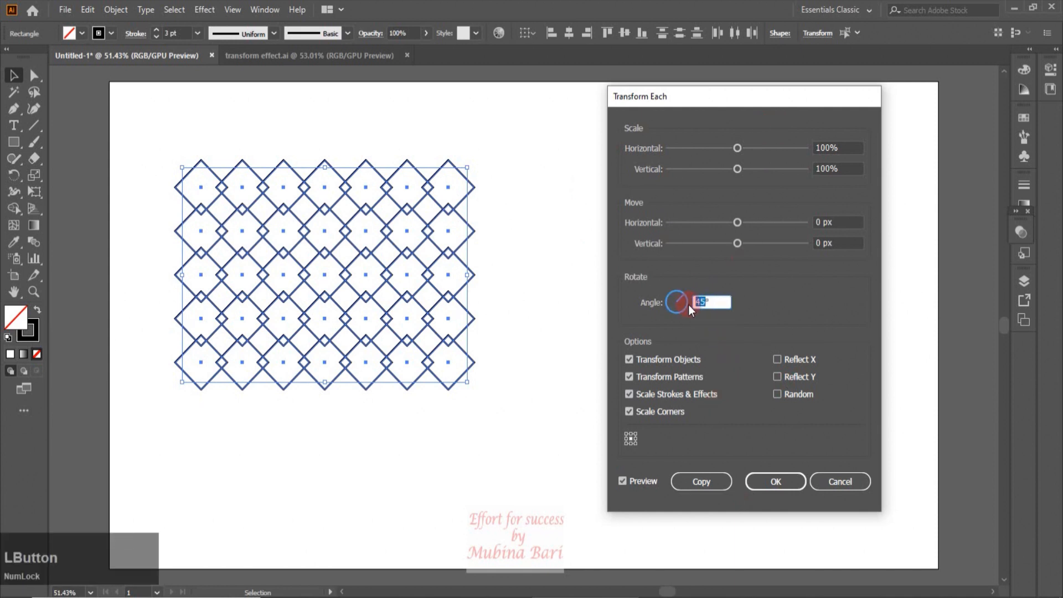
text(0)
key(Tab)
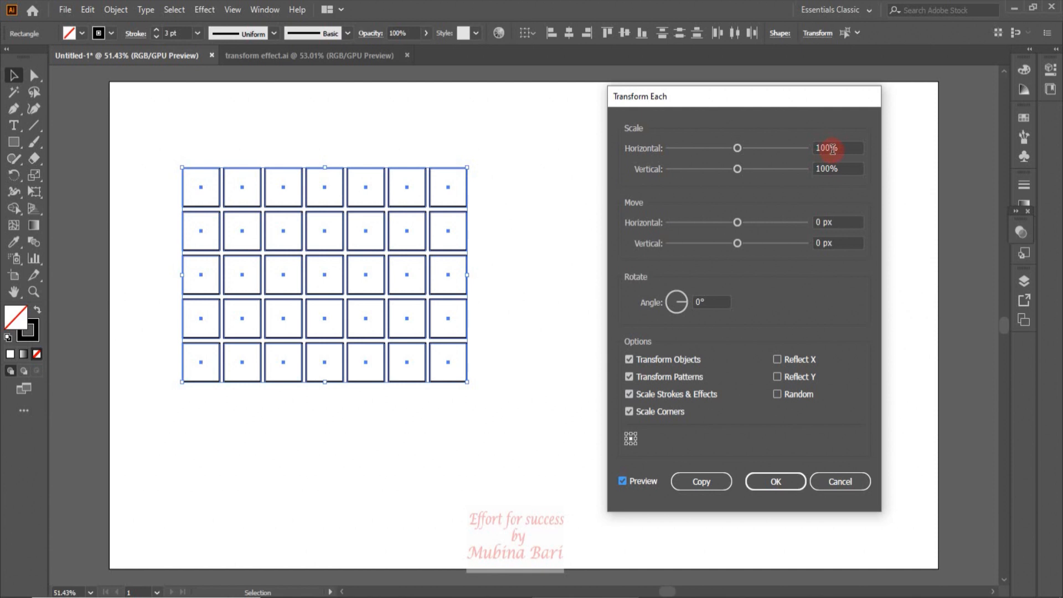
- Preview each square scaled to 50% horizontally and 50% vertically
drag(830, 147, 810, 150)
text(50)
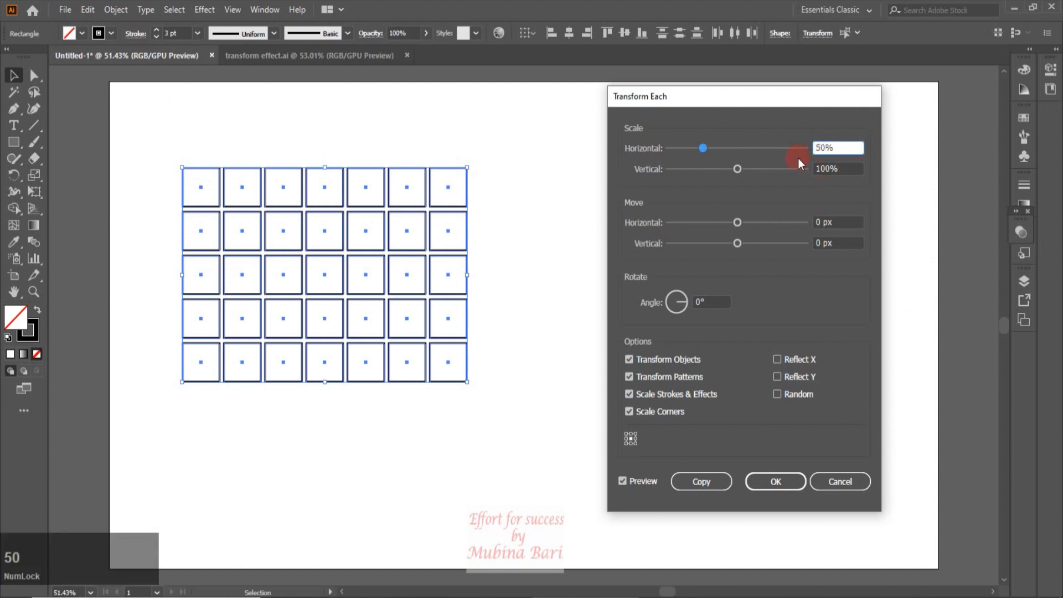
click(622, 480)
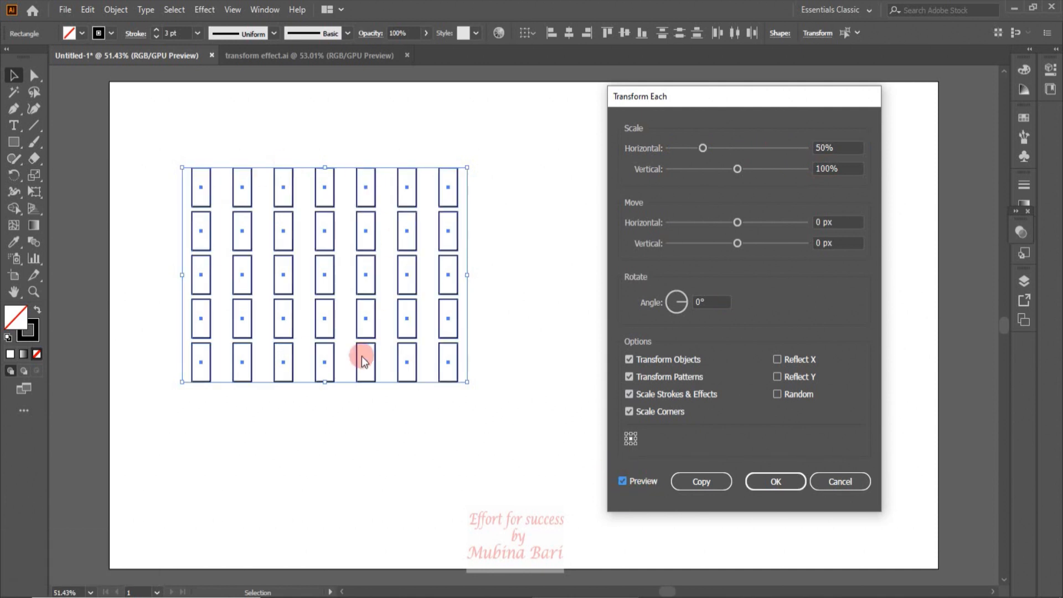
click(830, 168)
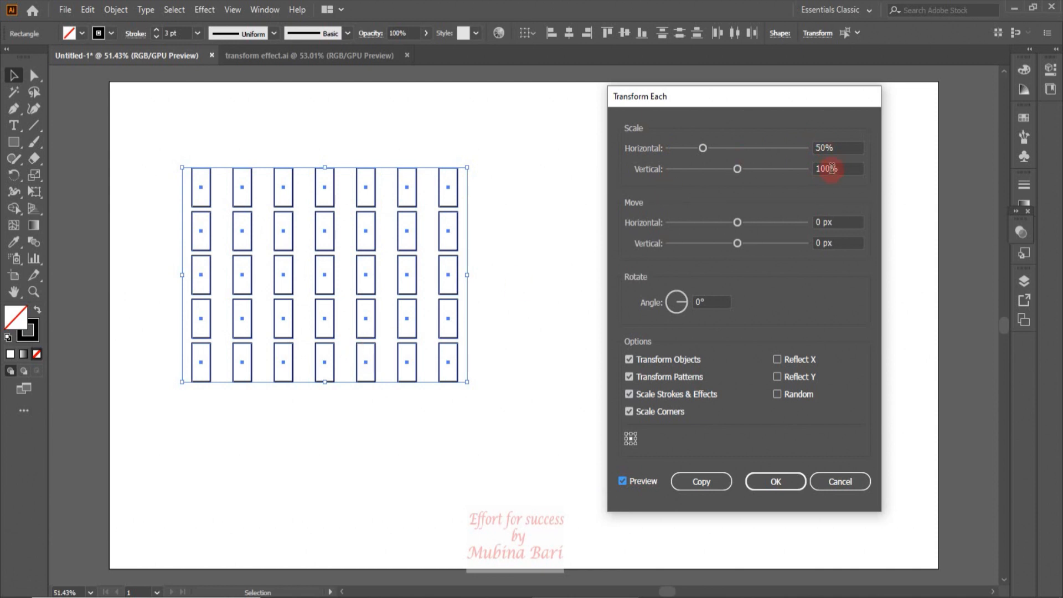
text(50)
click(623, 480)
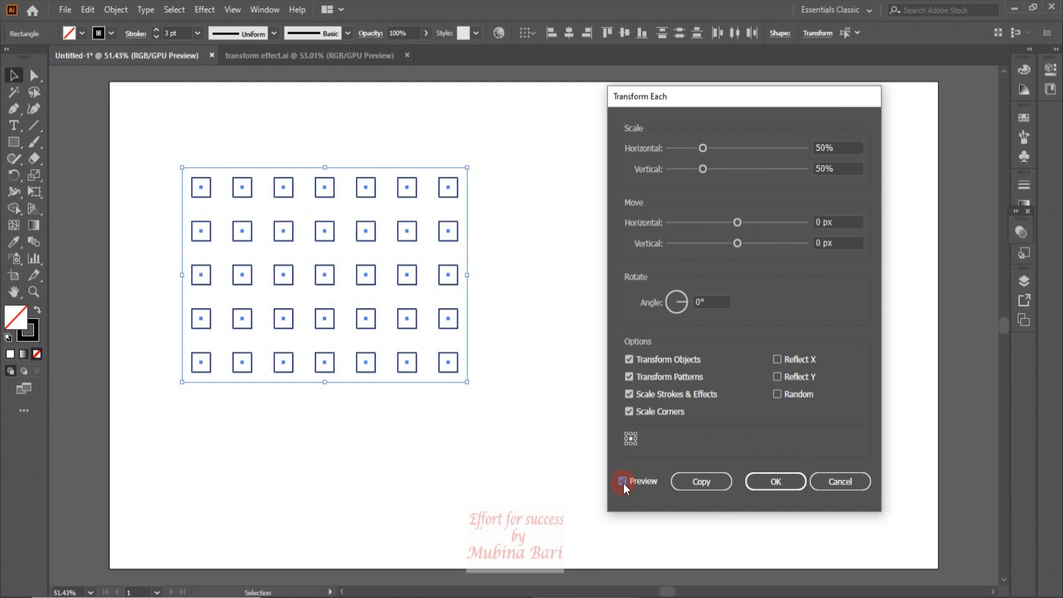
- Preview a 150% horizontal scale on the squares and return both scale values to 100%
click(824, 148)
click(813, 150)
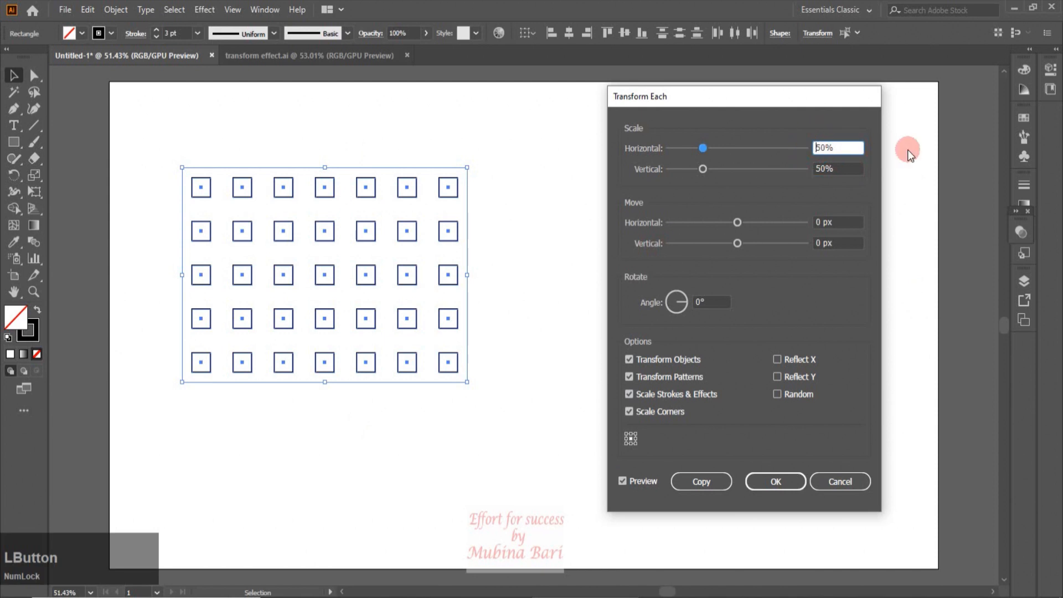
text(1)
click(203, 323)
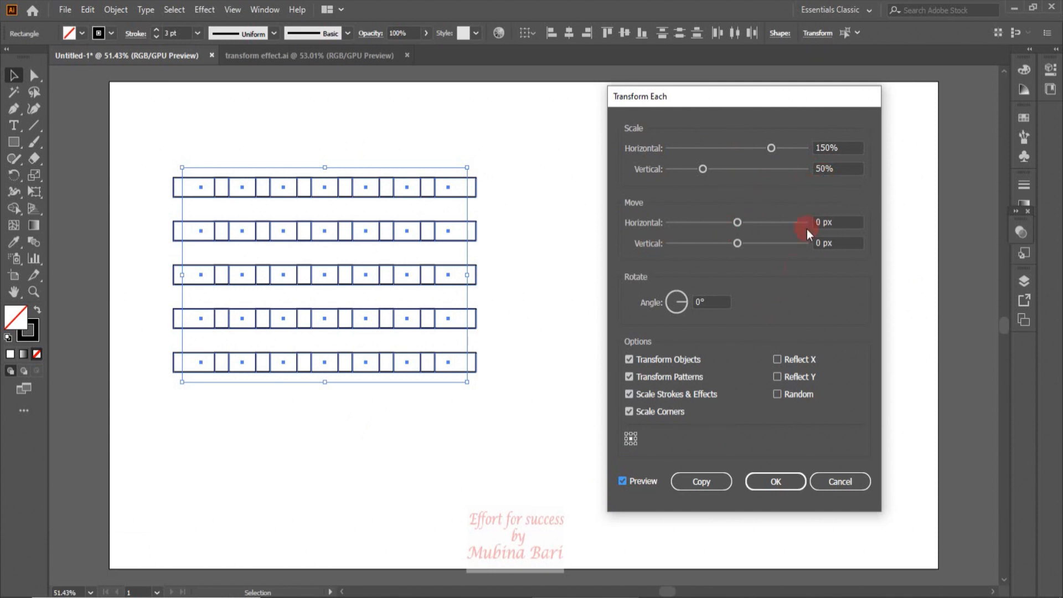
drag(830, 146, 818, 147)
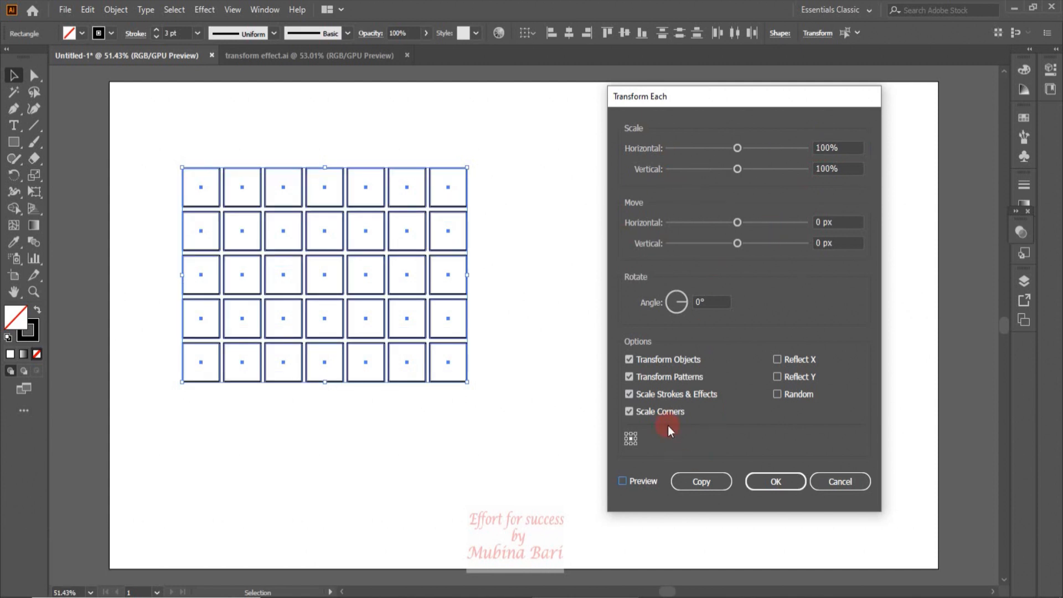
- Preview moving the squares 44 px horizontally and 22 px vertically, and reset both move values to 0 px
click(620, 480)
drag(736, 224, 766, 231)
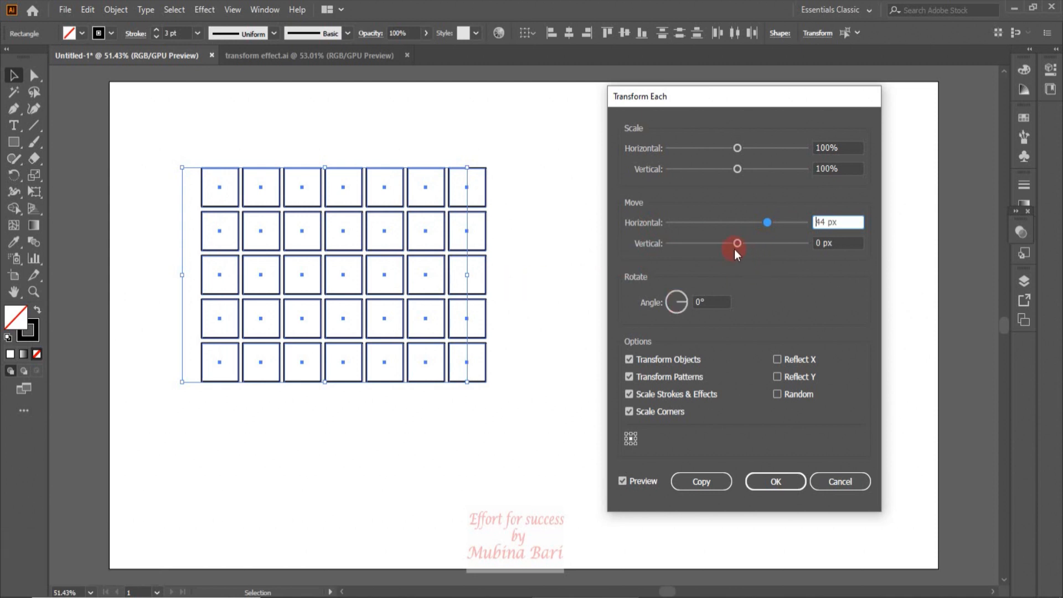
drag(734, 244, 766, 228)
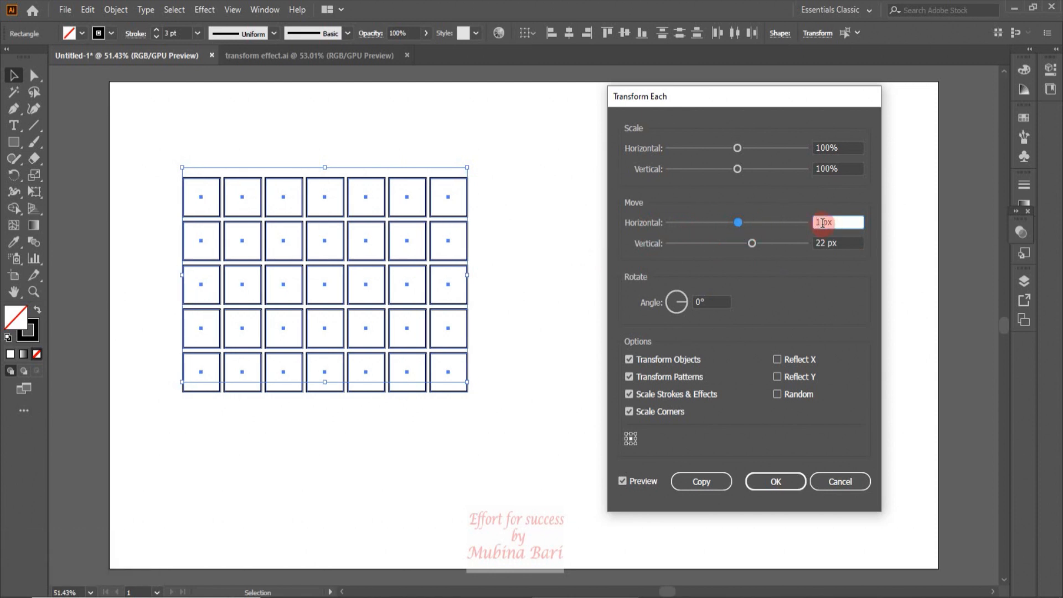
text(0)
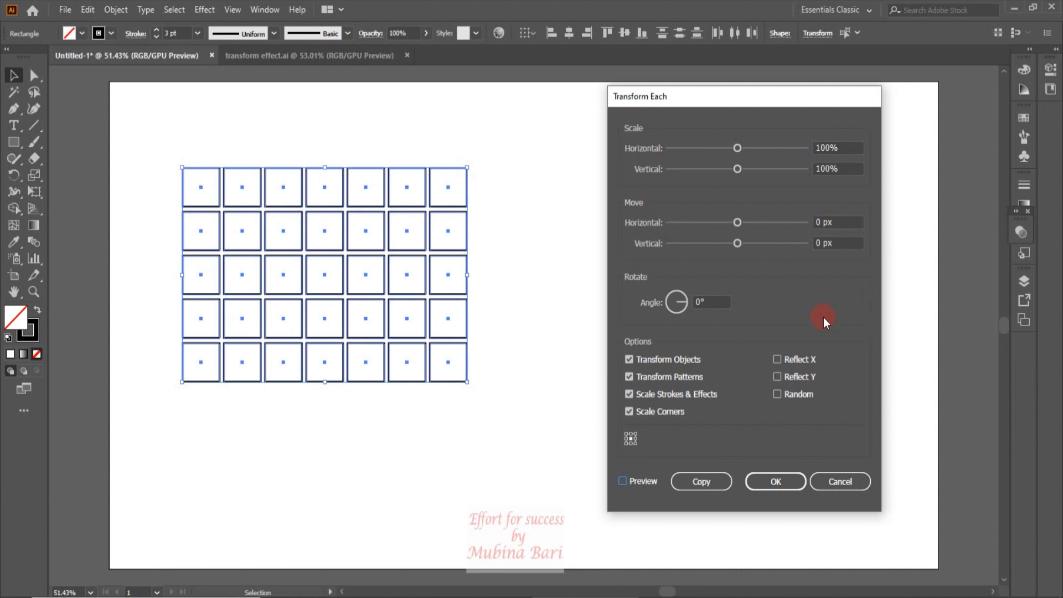
- Create a copy of each square rotated 45° and scaled to 65% horizontally and vertically
click(699, 303)
text(45)
key(Tab)
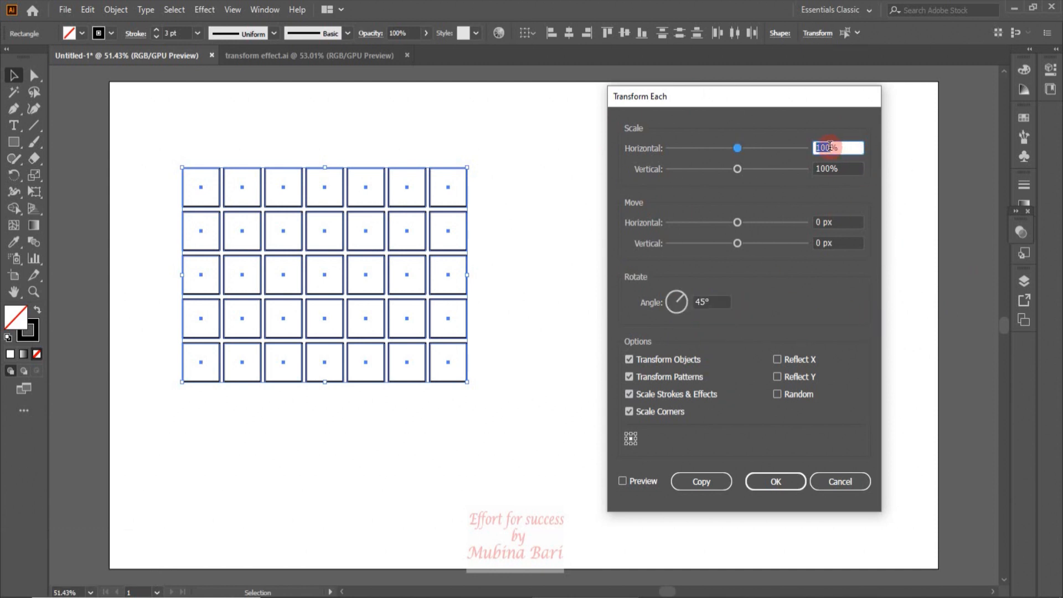
text(65)
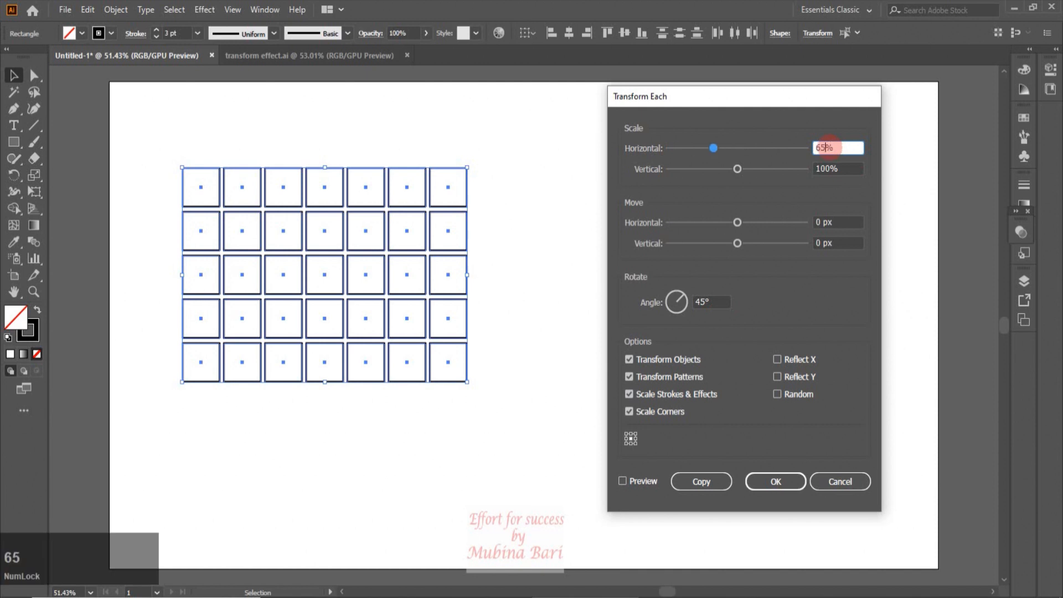
click(825, 168)
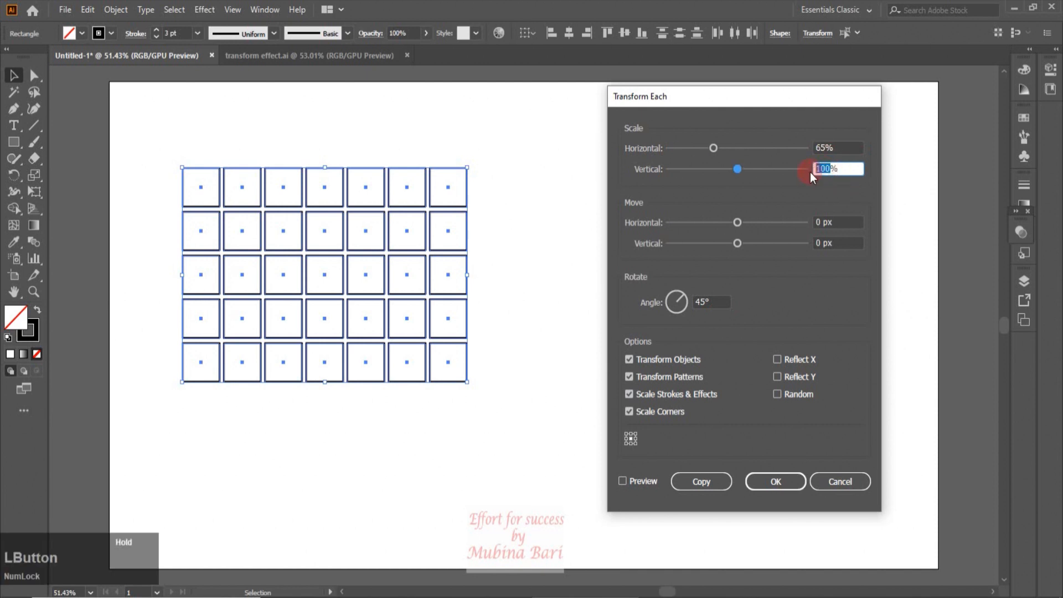
text(65)
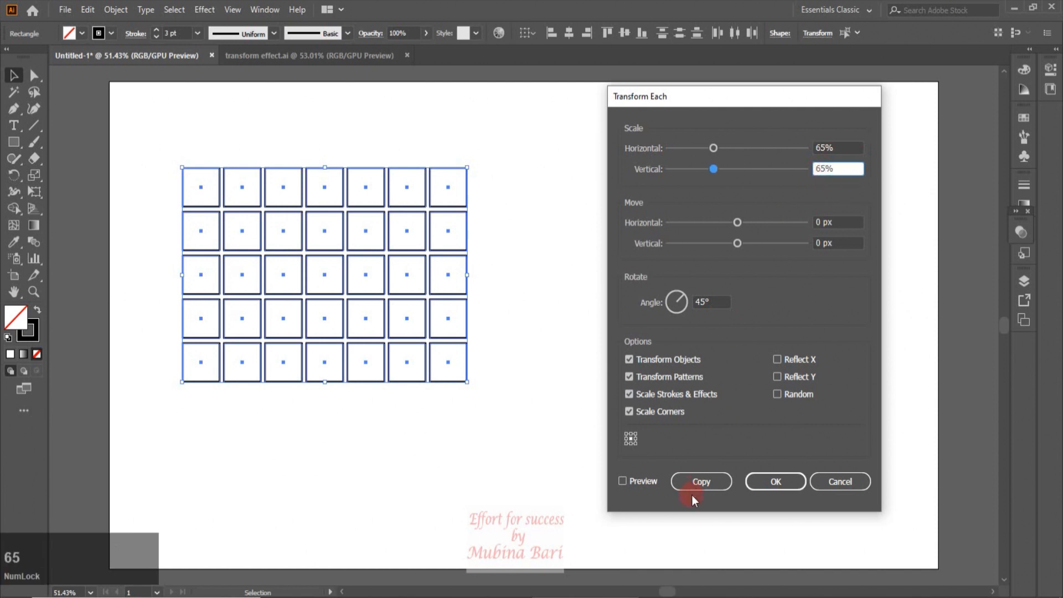
click(619, 481)
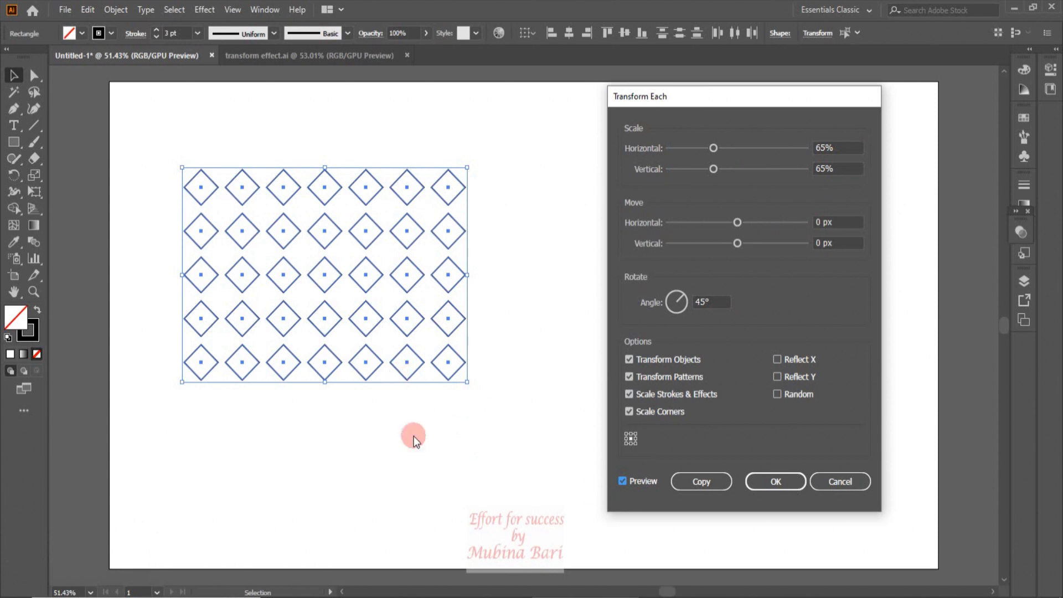
click(699, 481)
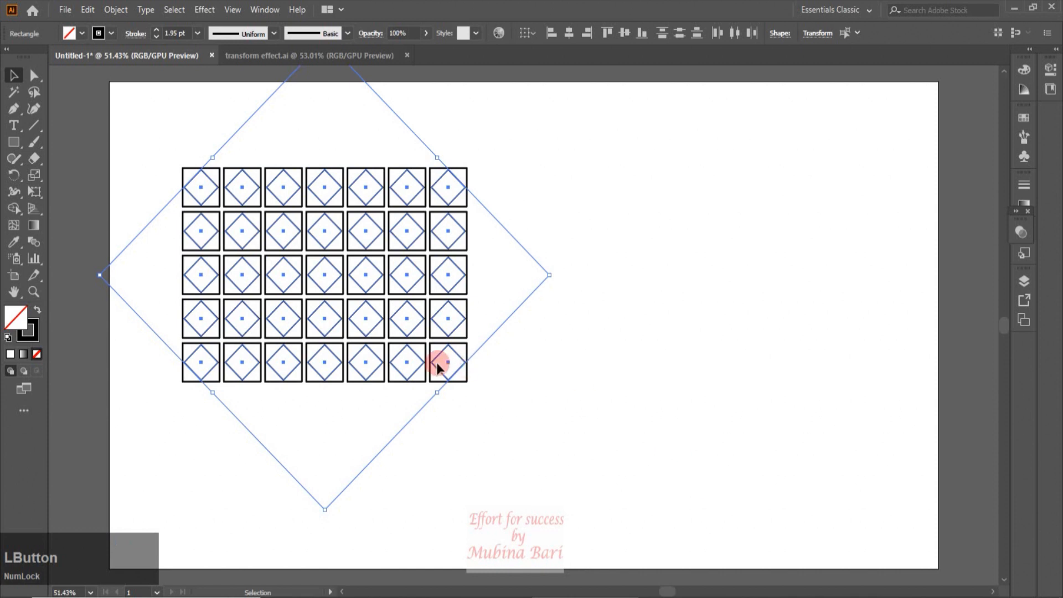
- Select all the squares with their copies and repeat the last transformation three times to nest smaller rotated squares
click(534, 406)
drag(144, 151, 496, 420)
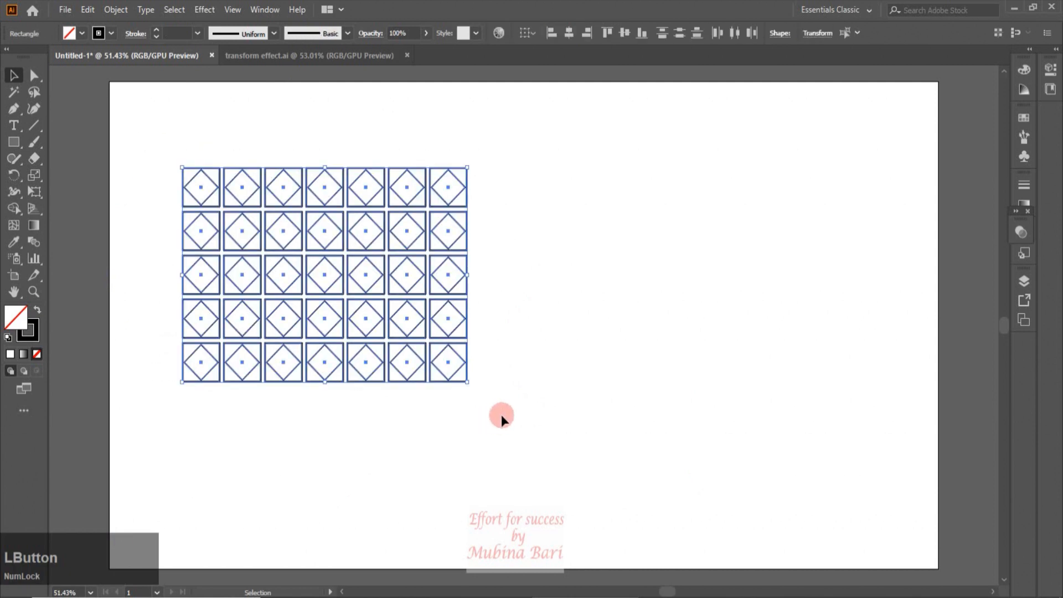
key(ctrl+d)
key(ctrl+d)
key(ctrl+d)
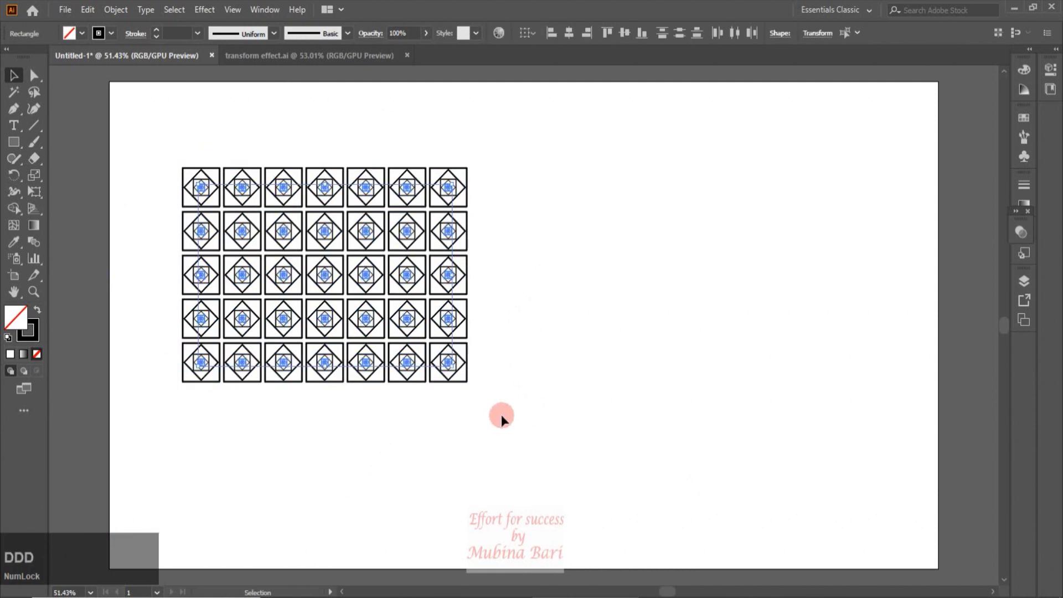
- Select the entire nested-square pattern and delete it from the artboard
click(448, 451)
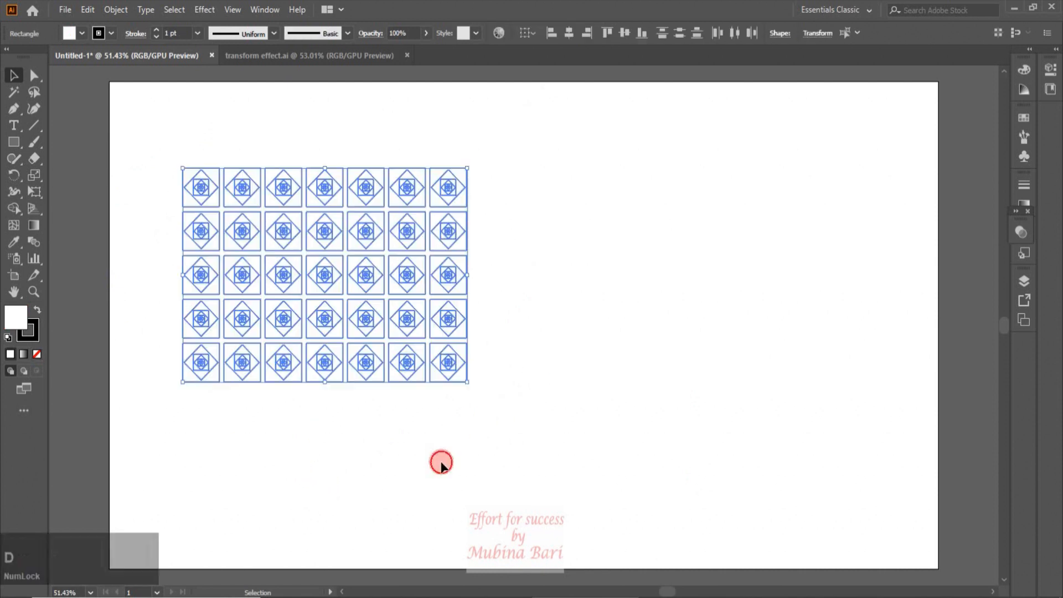
drag(171, 214, 489, 454)
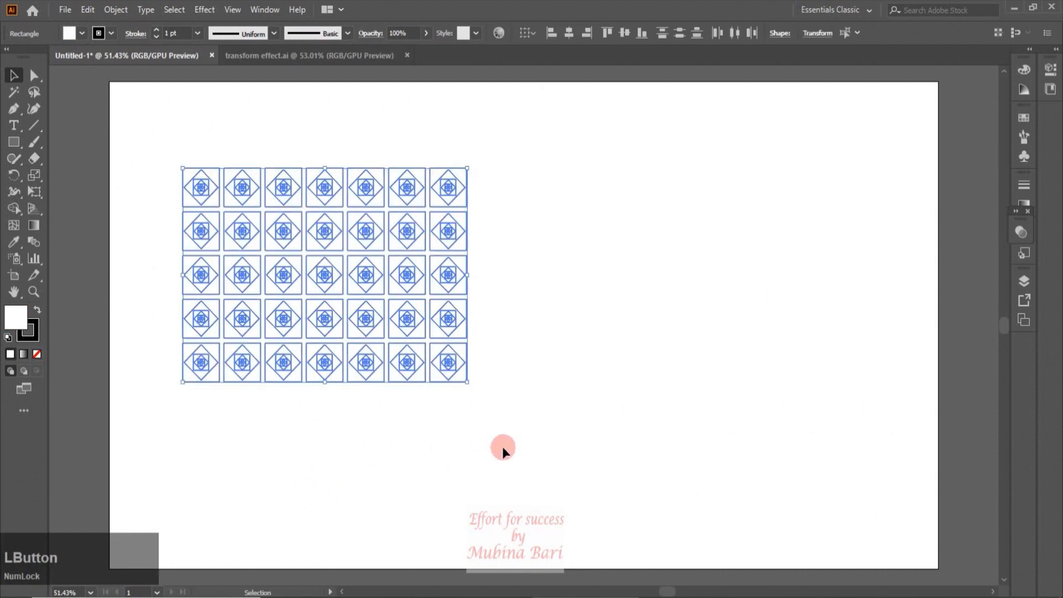
key(Delete)
- Draw a circle about 99 px in diameter and repeat side-by-side copies of it to form a row of five
click(19, 147)
drag(18, 147, 67, 174)
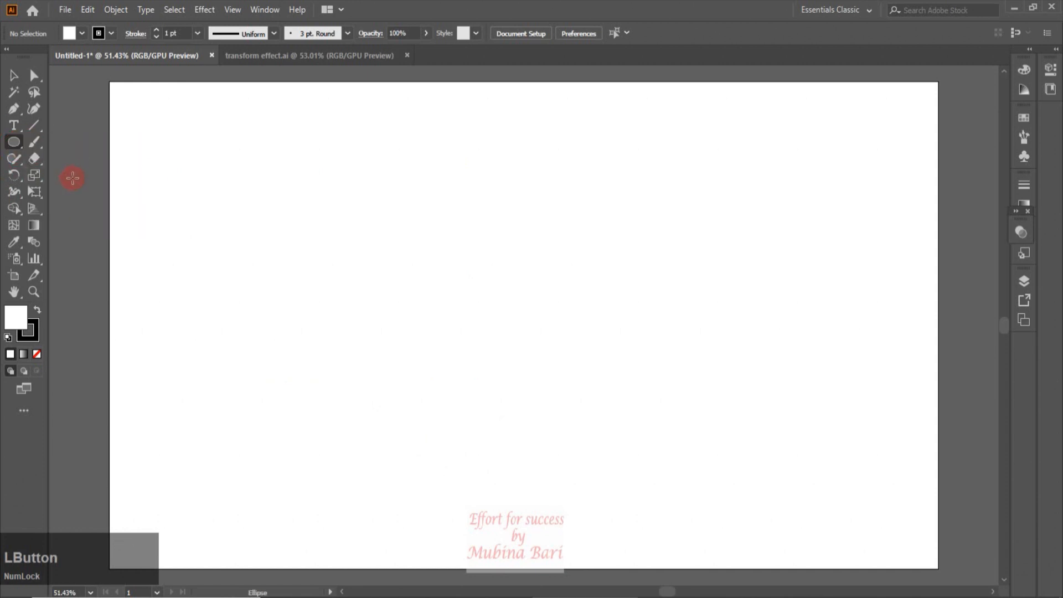
drag(218, 183, 281, 221)
click(12, 75)
key(ctrl+d)
key(ctrl+d)
key(ctrl+d)
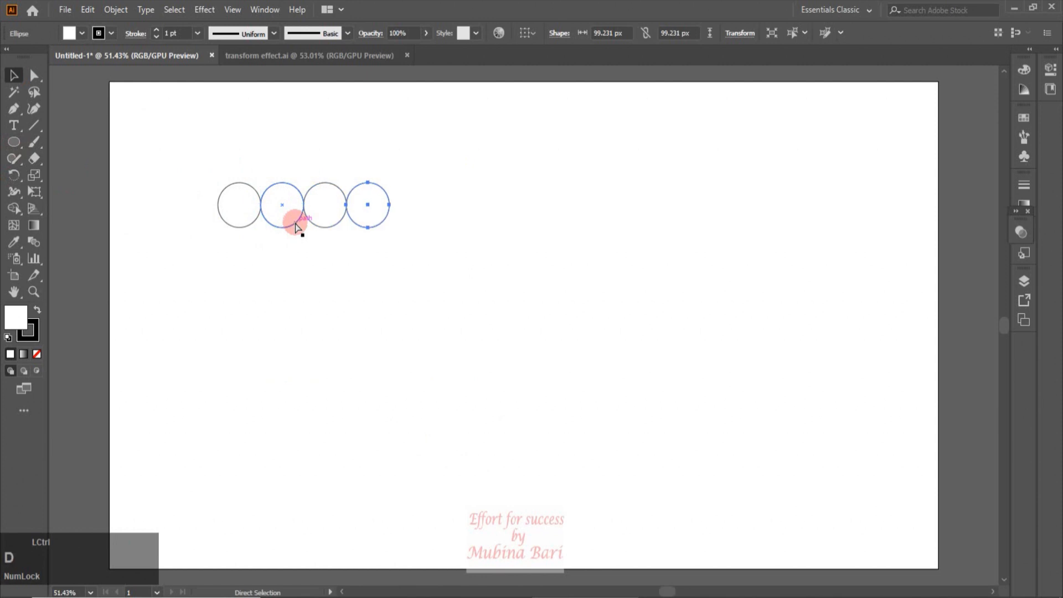
- Copy the row of circles directly below itself and repeat the copy twice to build a four-row grid
drag(187, 170, 450, 238)
drag(348, 209, 348, 253)
key(ctrl+d)
key(ctrl+d)
- Open Transform Each for the whole circle grid and reset the horizontal and vertical scale to 100% with preview on
mouse_move(196, 151)
mouse_down()
mouse_move(316, 323)
mouse_move(475, 373)
mouse_up()
click(116, 10)
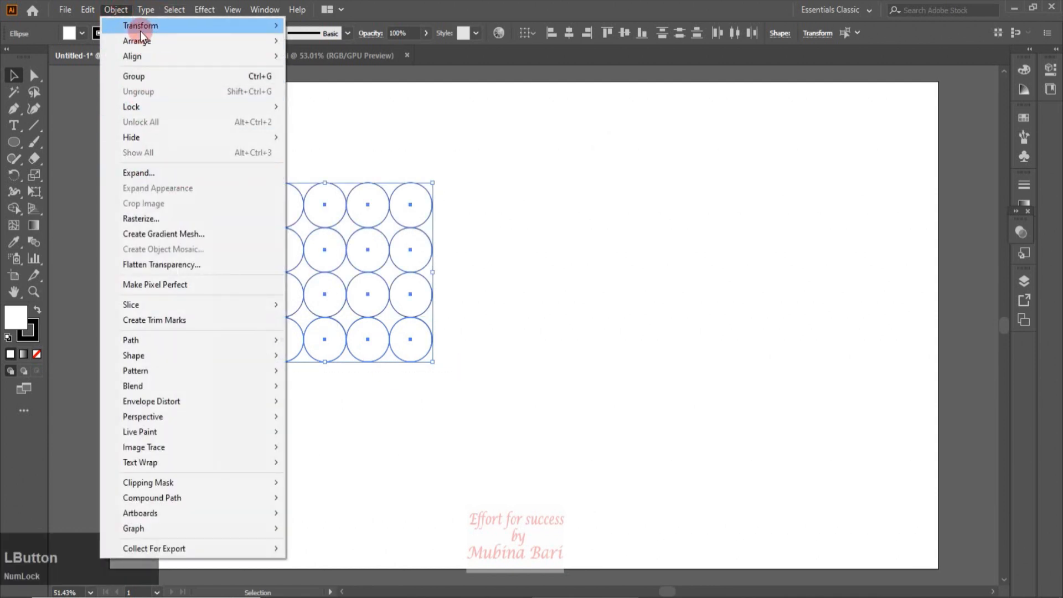
mouse_move(141, 27)
click(335, 127)
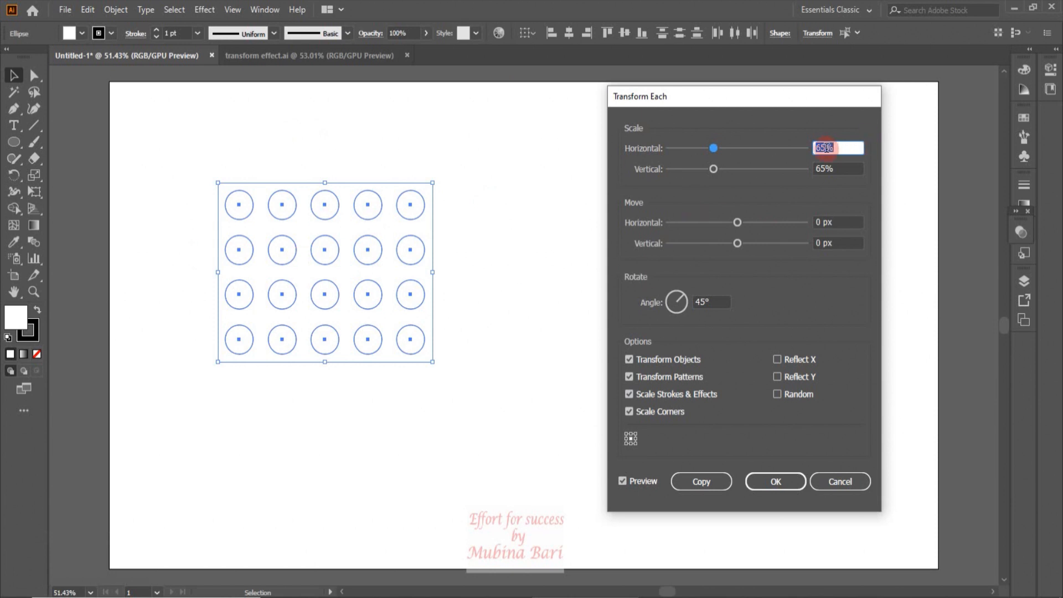
drag(826, 148, 812, 155)
click(623, 484)
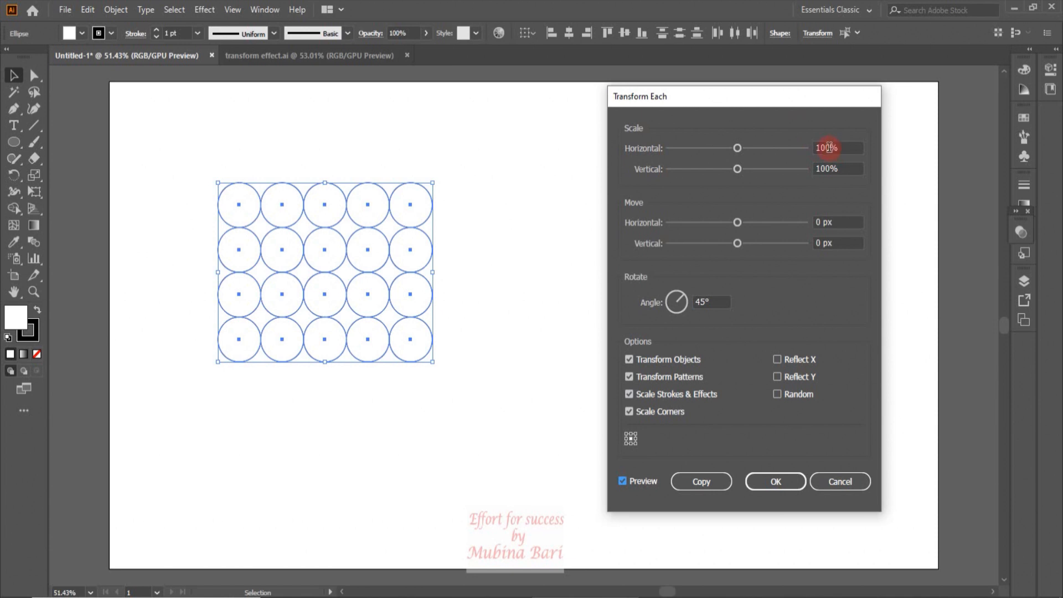
- Create copies of the circles scaled to 90% in both directions and rotated 45° about each one's middle-left reference point
drag(829, 147, 816, 148)
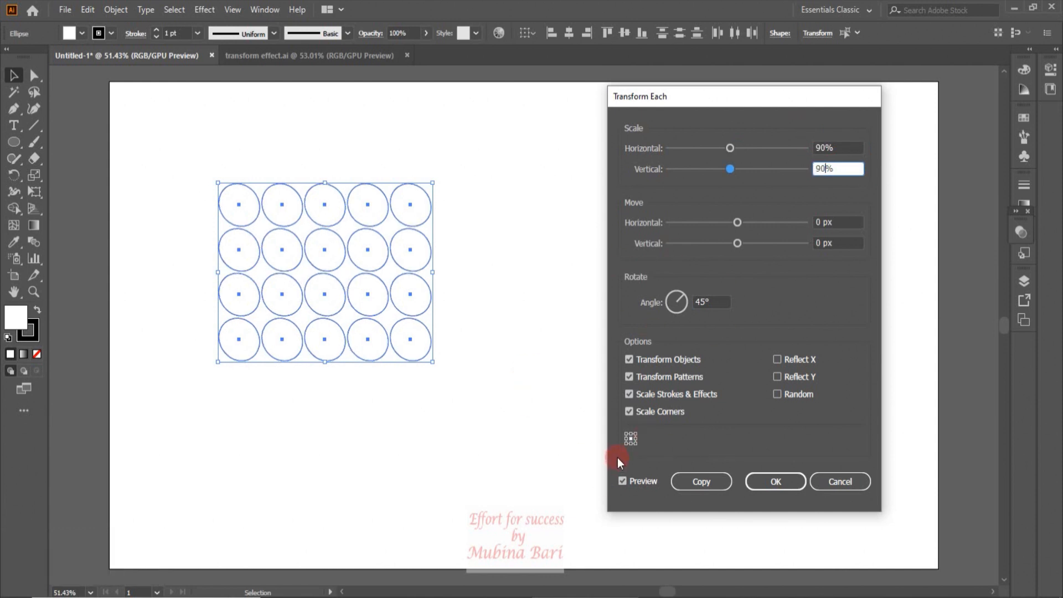
click(625, 440)
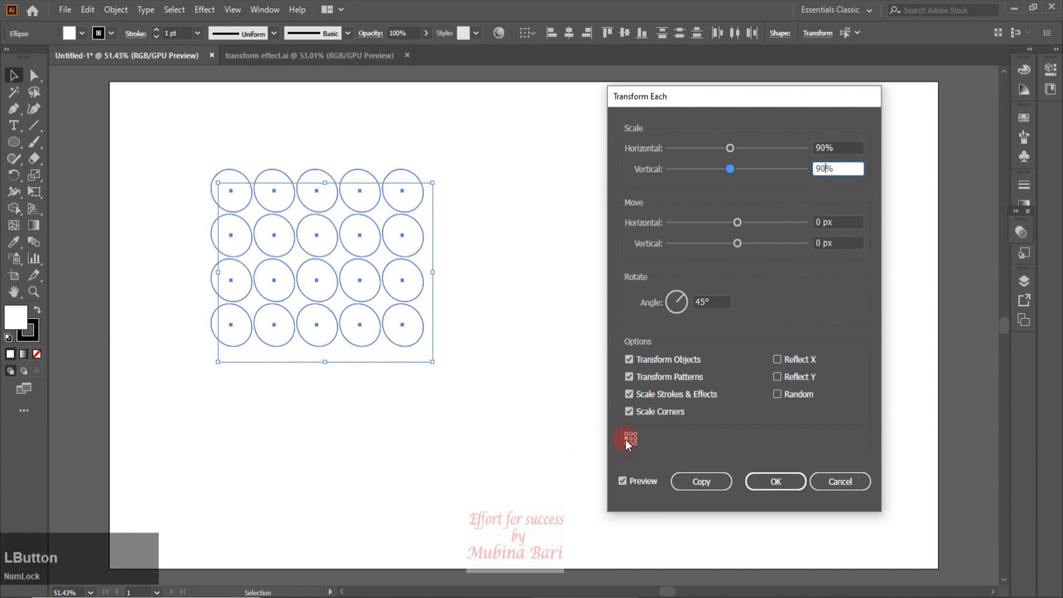
click(700, 481)
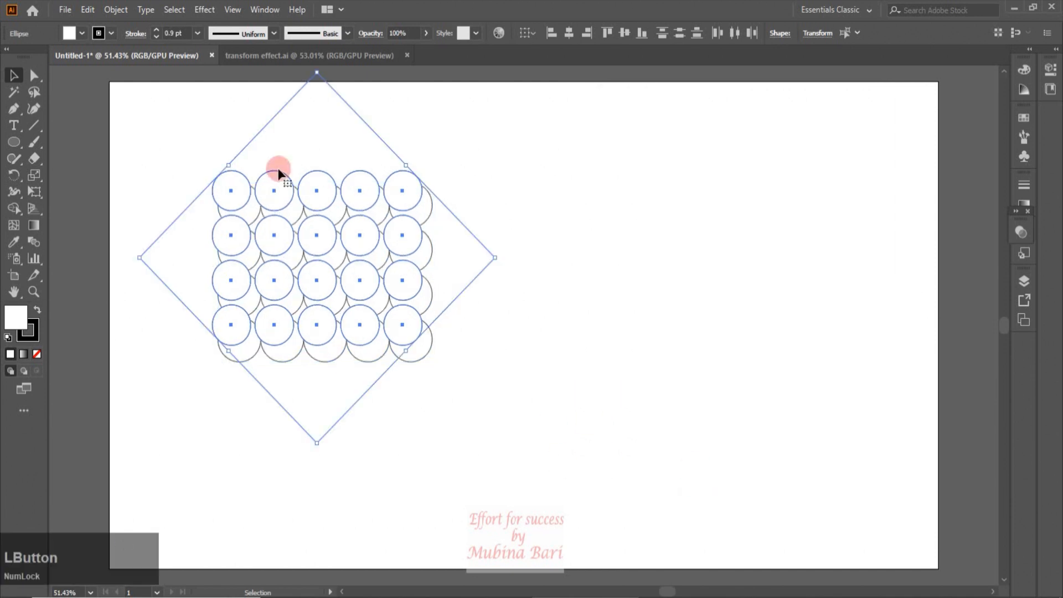
click(631, 180)
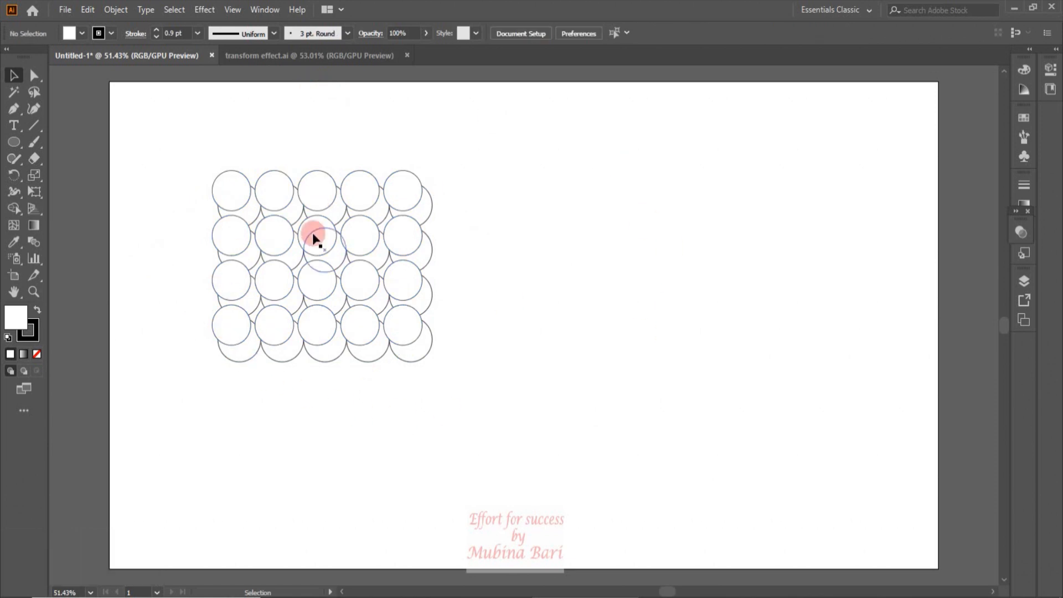
- Select all the circles with their copies and repeat the last transformation four times to form tapering chains
drag(213, 155, 544, 365)
key(ctrl)
key(ctrl+d)
key(ctrl+d)
key(ctrl+d)
key(ctrl+d)
click(437, 411)
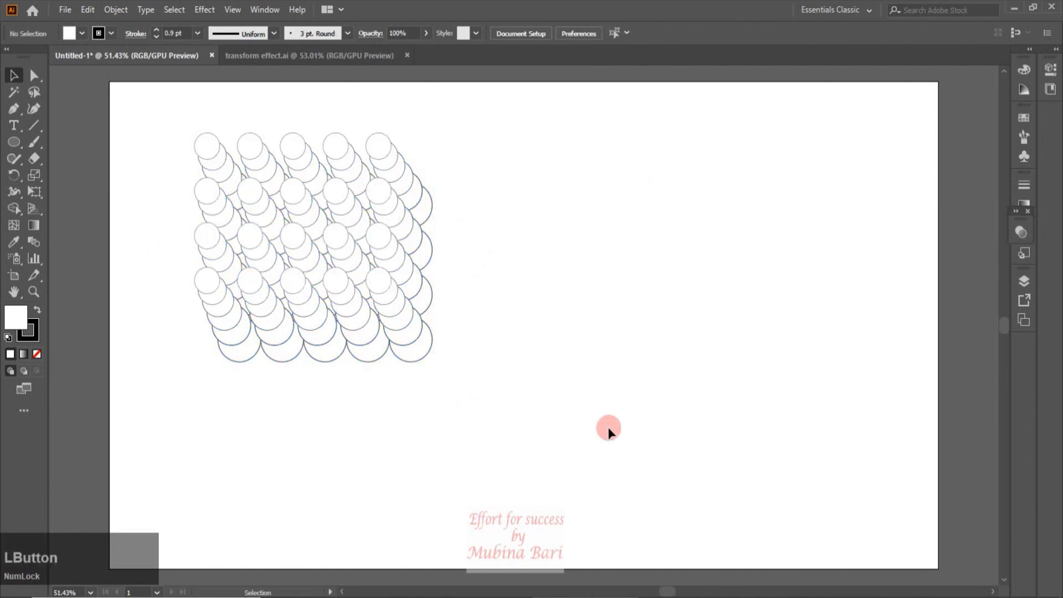
- Select the entire circle pattern and fill it with cyan
drag(151, 95, 461, 363)
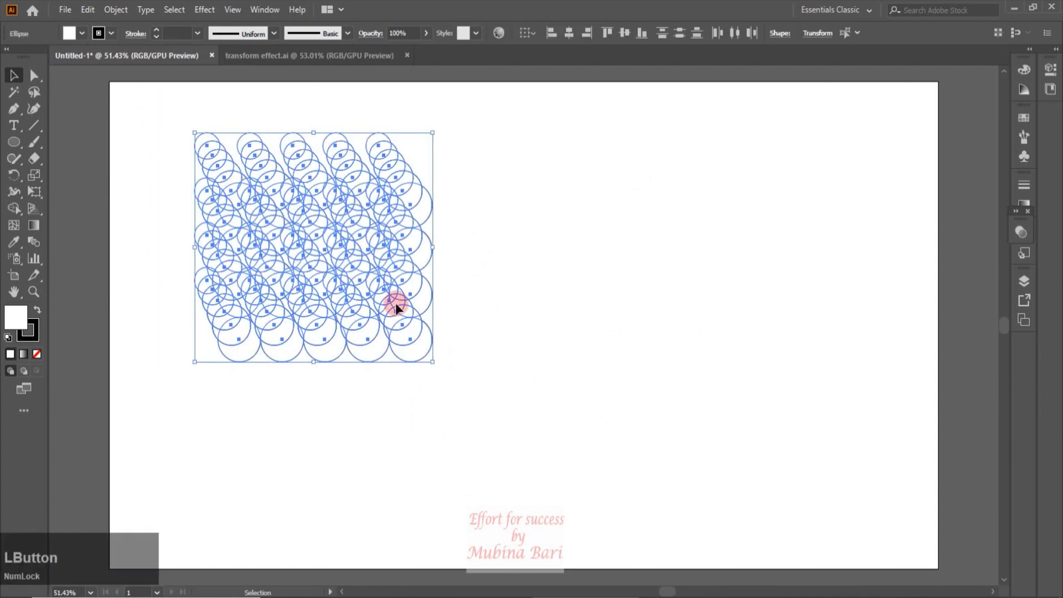
click(85, 36)
click(74, 57)
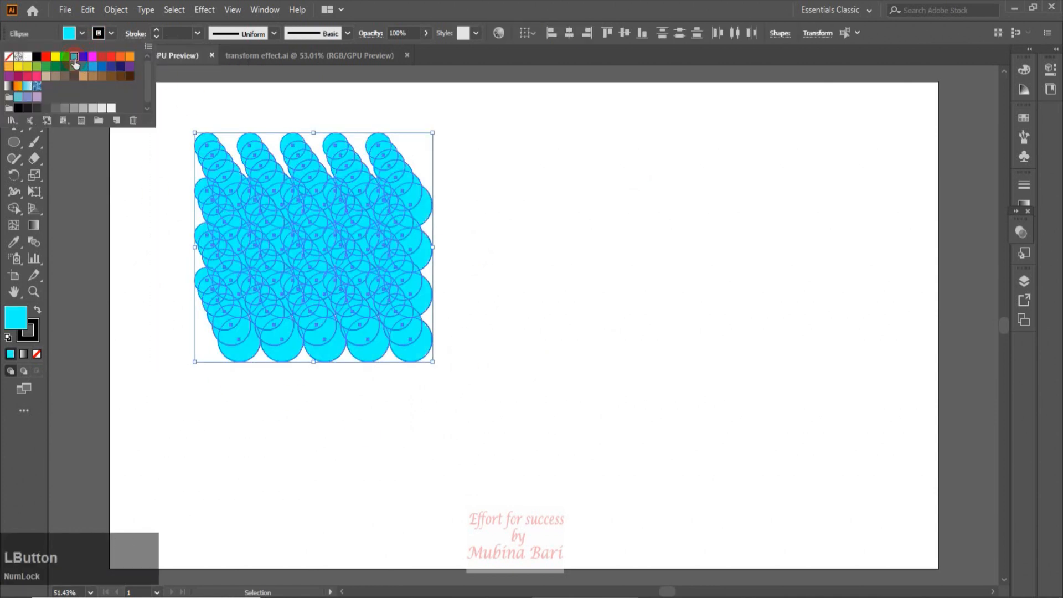
click(600, 236)
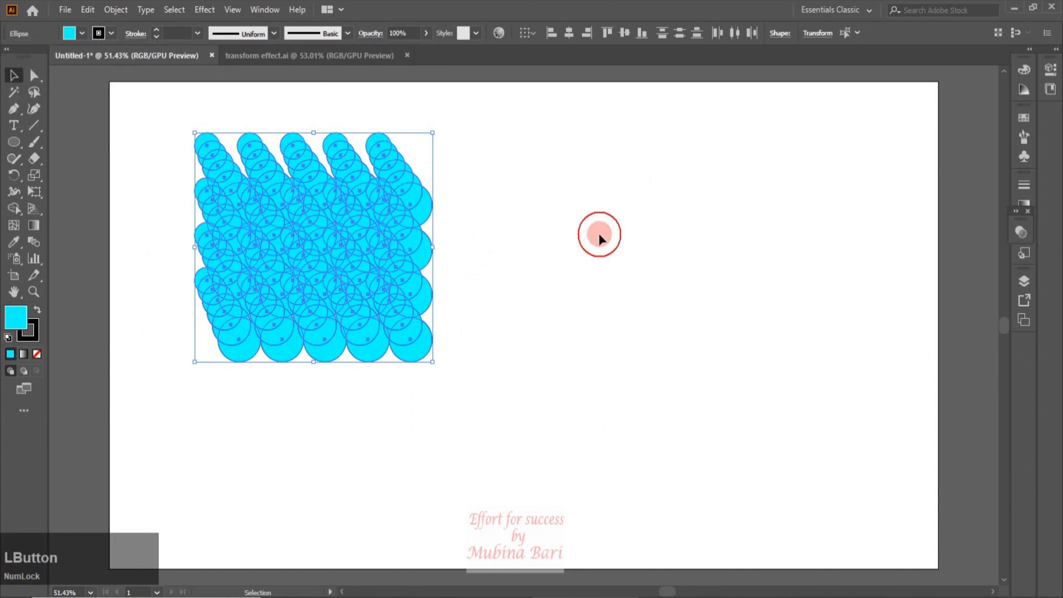
click(600, 235)
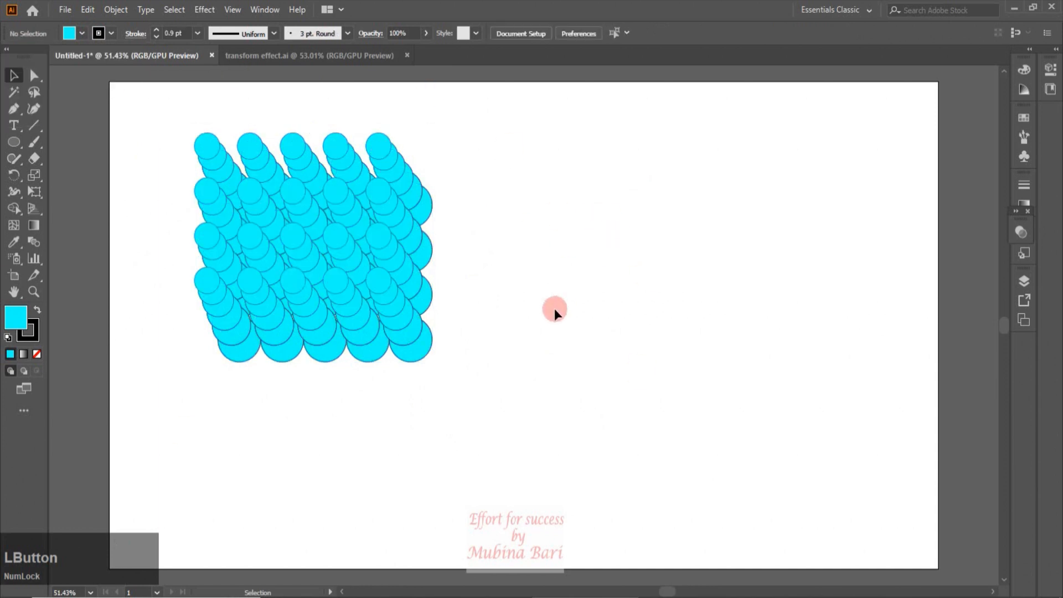
- Delete the cyan circle pattern and draw a rectangle about 212 px wide and 194 px high
drag(169, 104, 457, 378)
key(Delete)
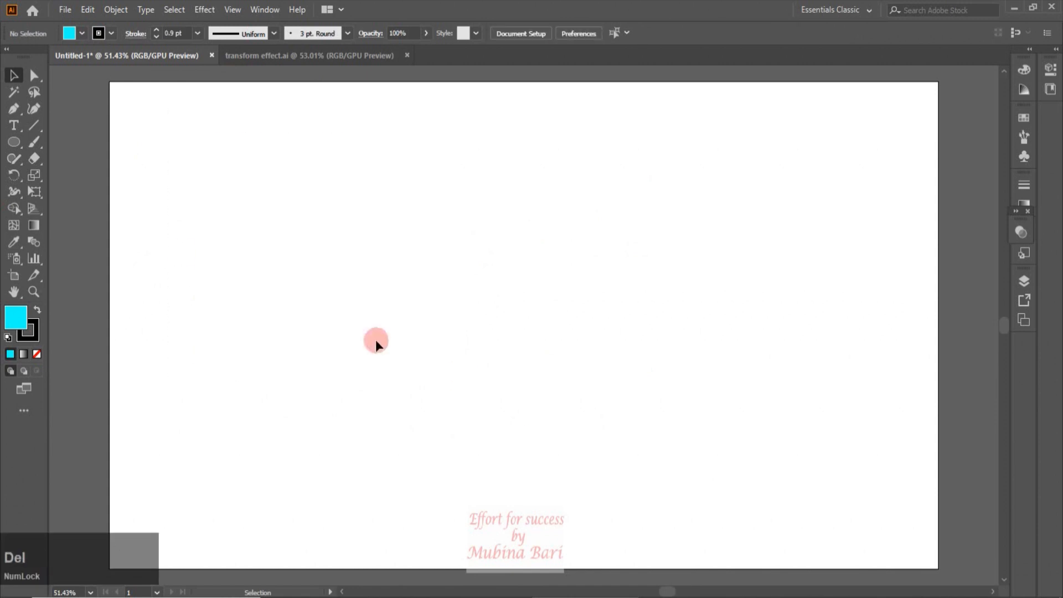
drag(14, 142, 71, 145)
drag(173, 210, 266, 297)
- Fill the rectangle with the blue ornamental pattern swatch and scale it down
click(82, 33)
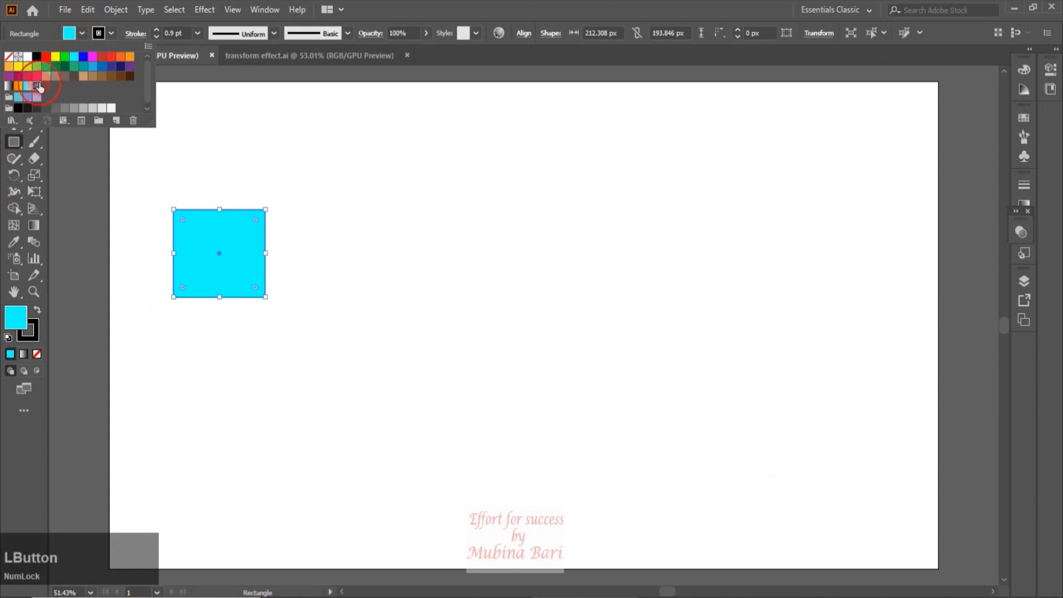
click(37, 87)
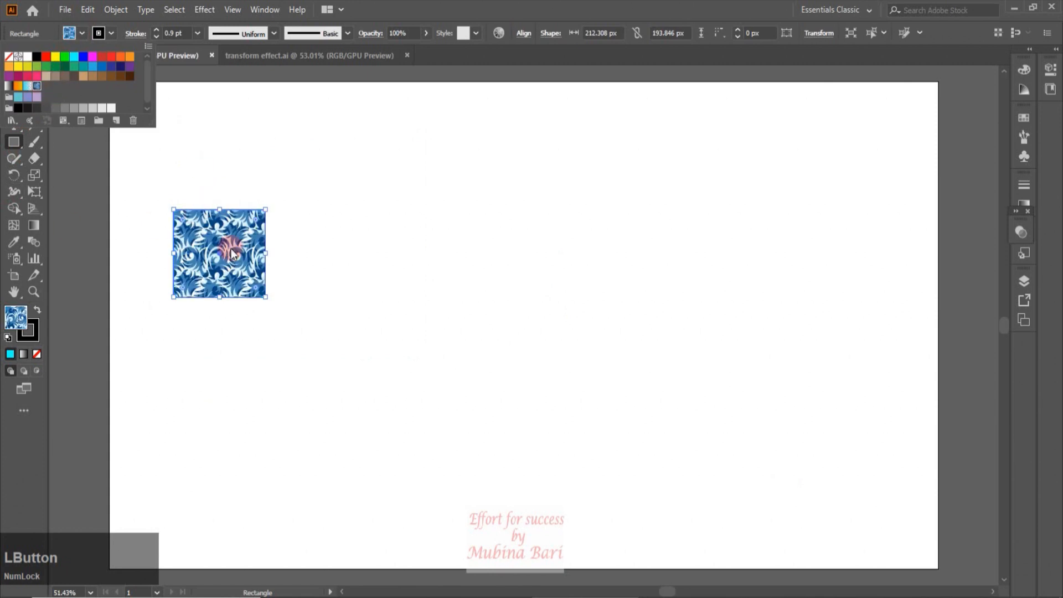
click(280, 315)
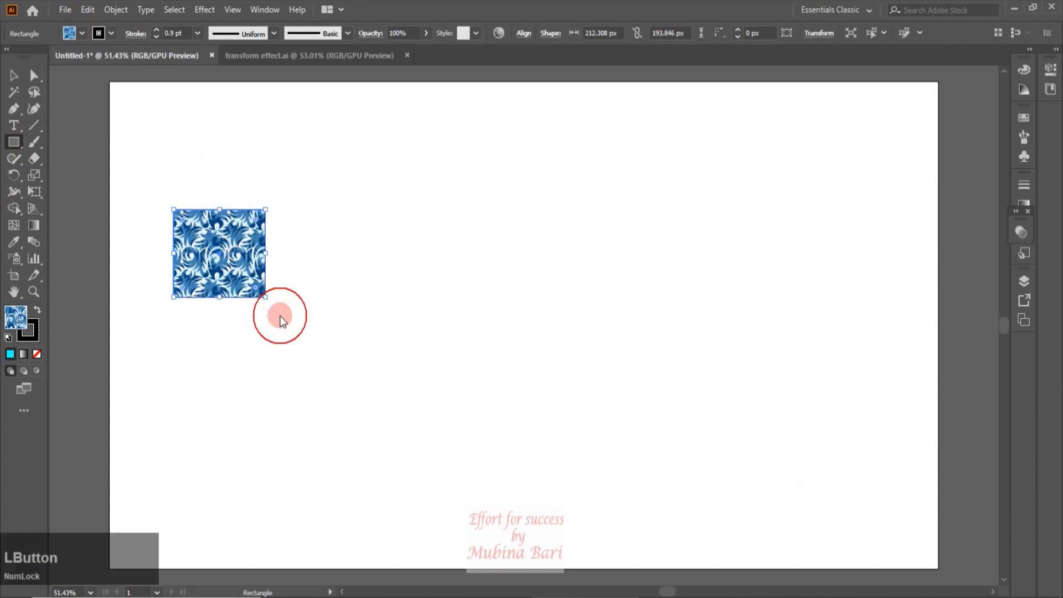
drag(260, 295, 259, 290)
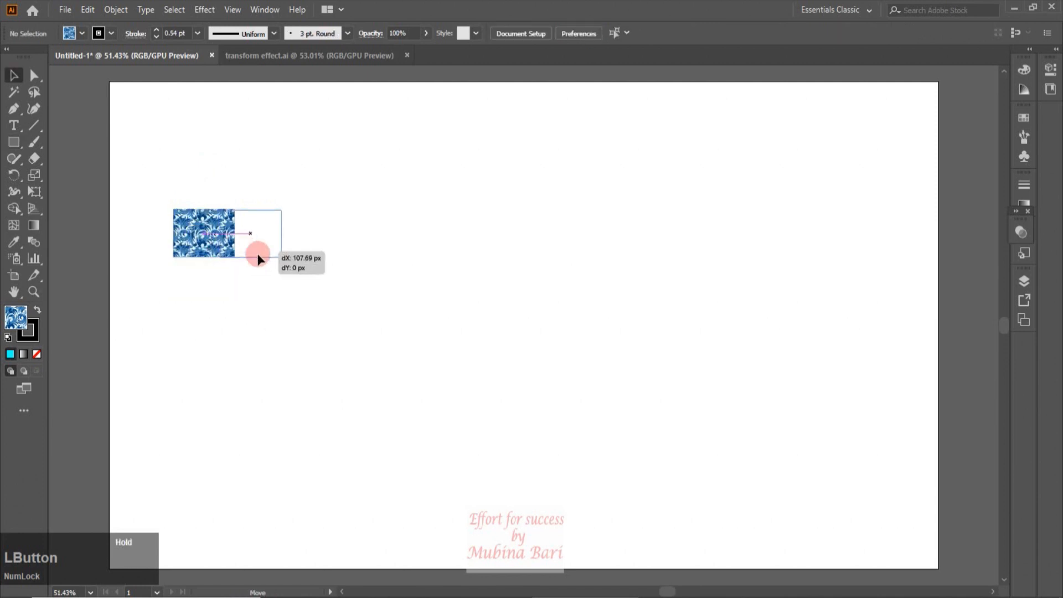
- Duplicate the patterned rectangle beside itself and copy the pair below to form a 2 × 2 grid
drag(253, 256, 278, 254)
drag(165, 201, 381, 290)
drag(233, 239, 232, 290)
- Open Transform Each for all four patterned rectangles and set the angle to 0° and both scale values to 100%
drag(165, 192, 348, 354)
click(123, 9)
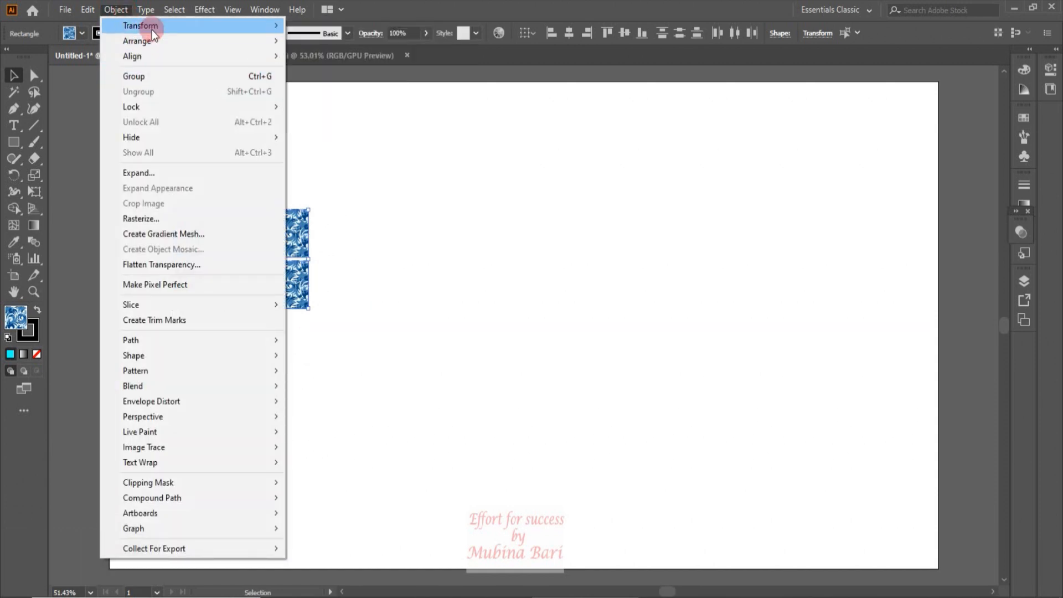
mouse_move(152, 30)
click(337, 128)
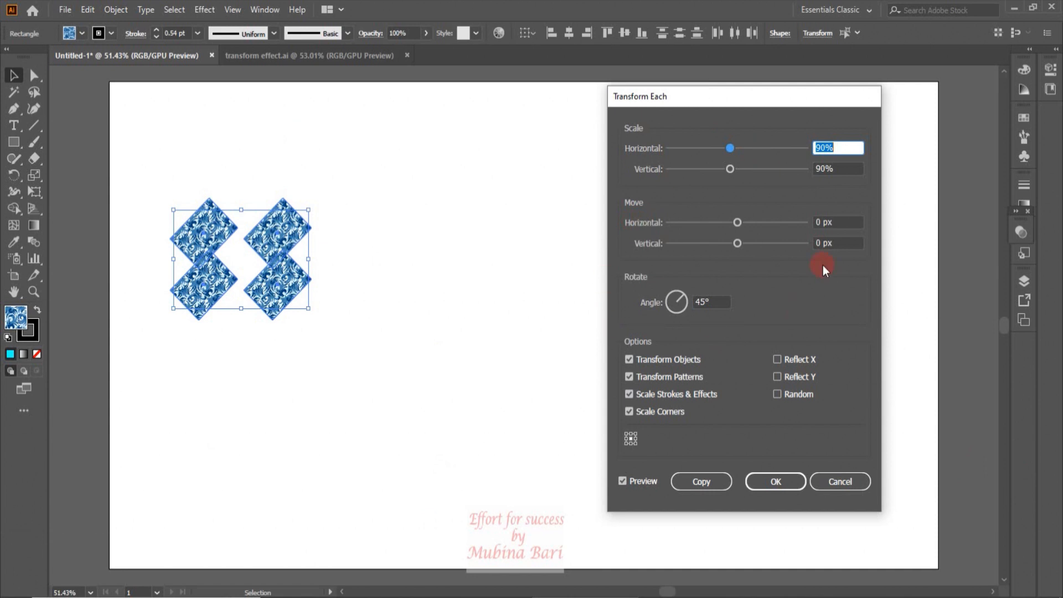
drag(704, 302, 689, 306)
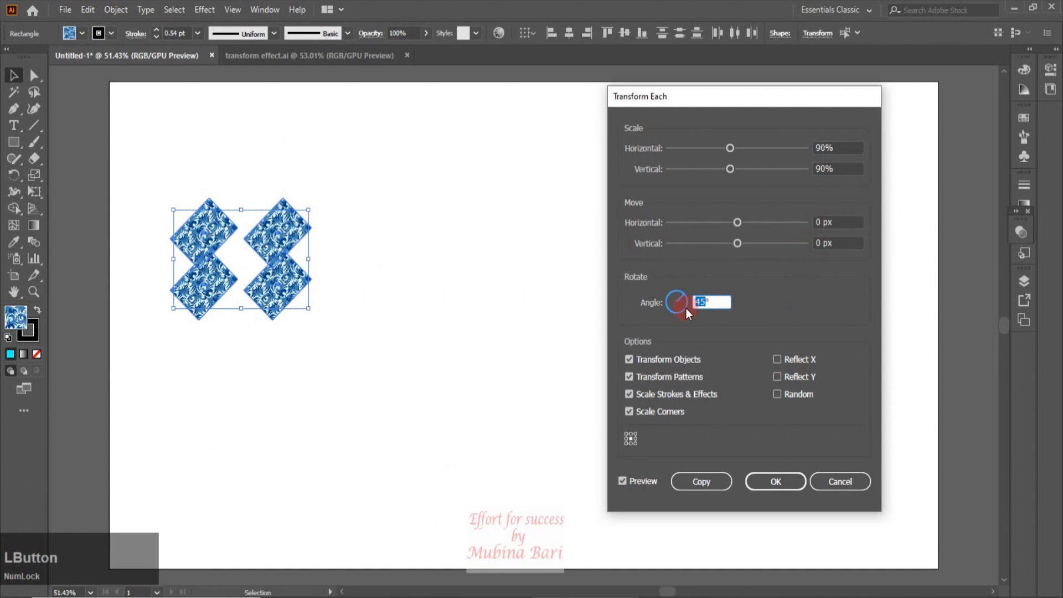
text(0)
click(720, 321)
drag(827, 148, 809, 151)
text(100)
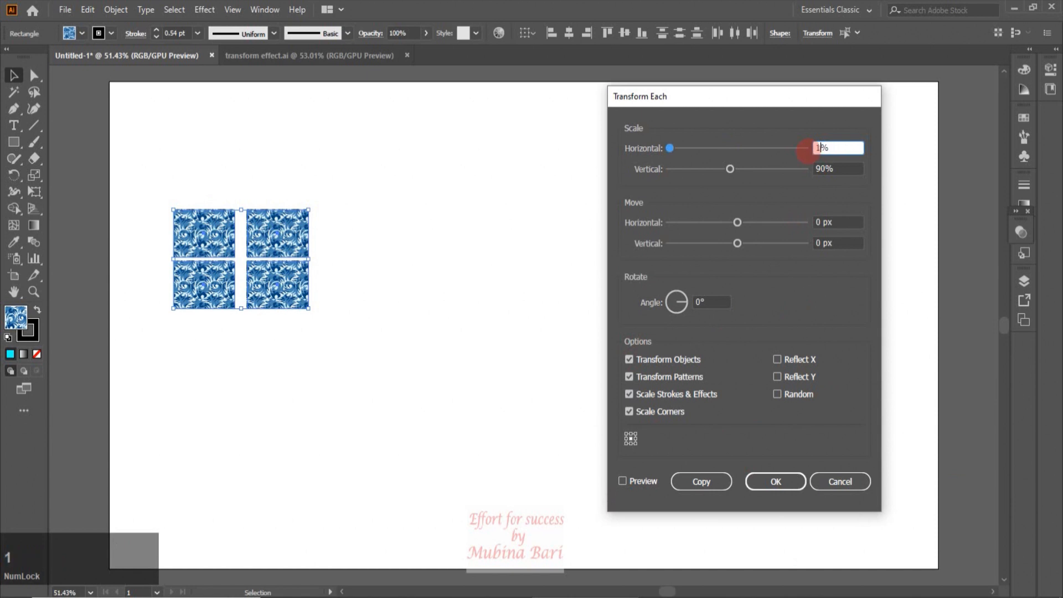
key(Tab)
text(100)
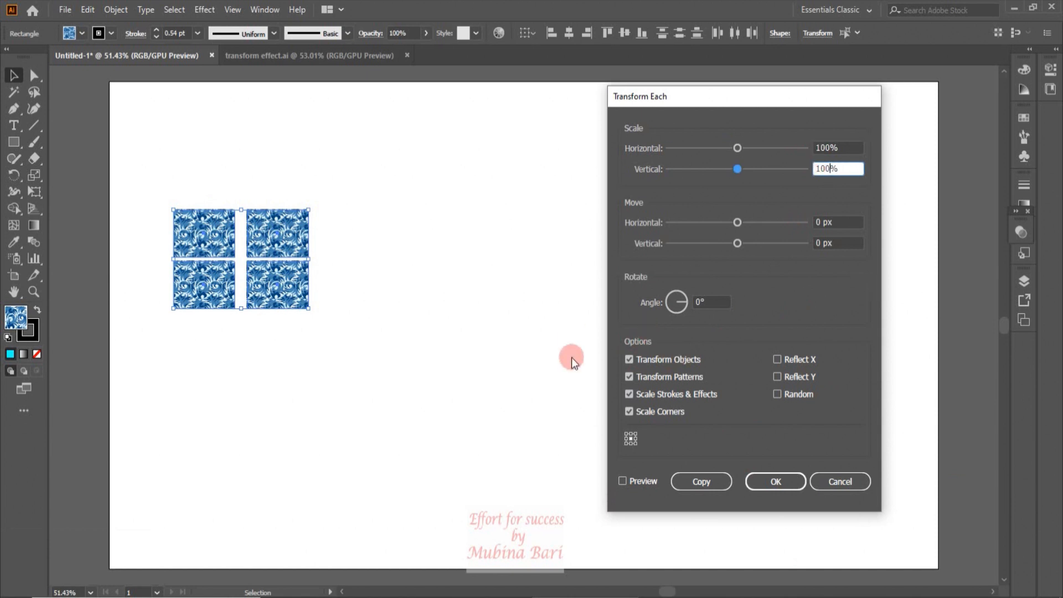
- Set the rotation angle to 30° and preview it on the four patterned rectangles
drag(702, 302, 686, 312)
click(704, 303)
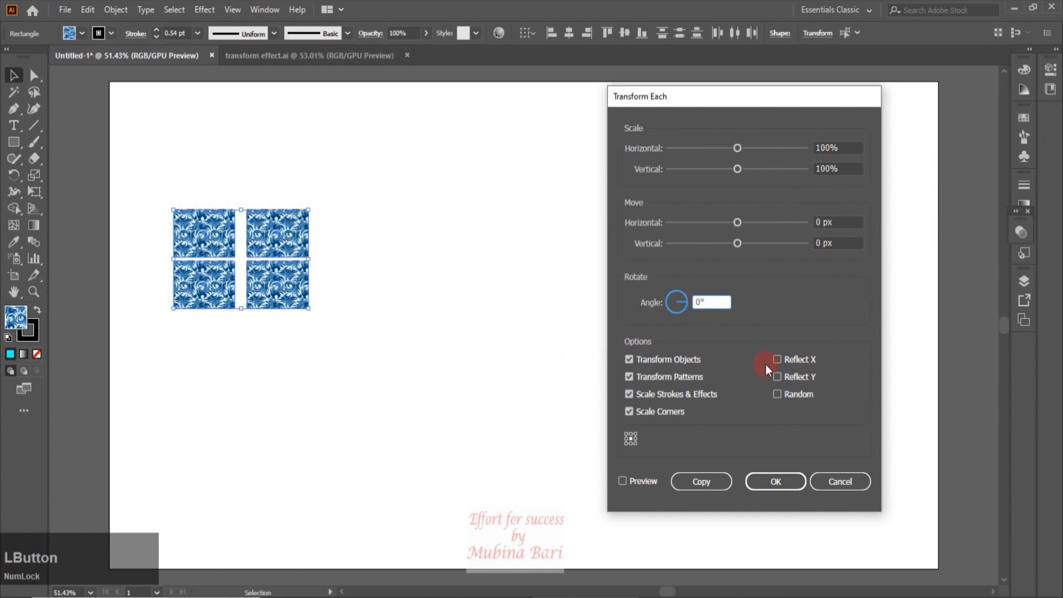
key(BackSpace)
text(30)
click(622, 480)
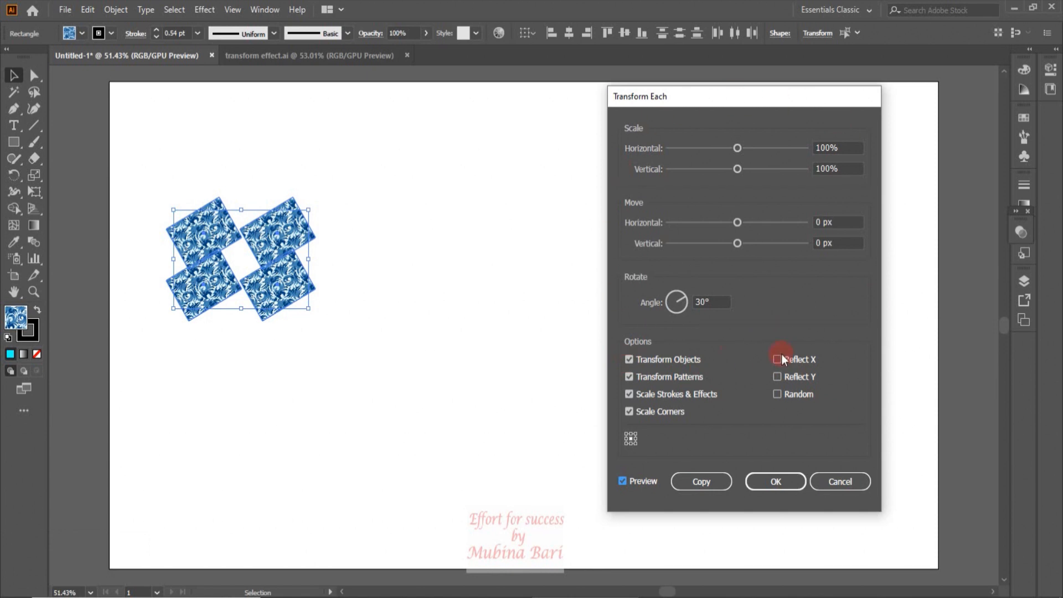
- Toggle Transform Objects and Transform Patterns off and on in turn to compare how rotation affects the rectangles and their pattern fill
click(629, 359)
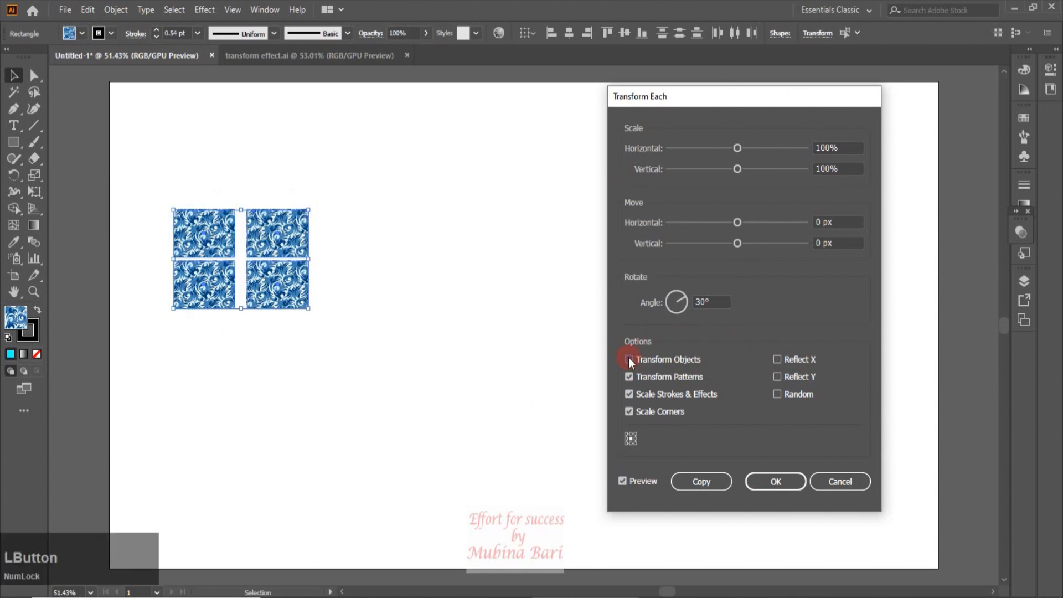
click(630, 359)
click(629, 359)
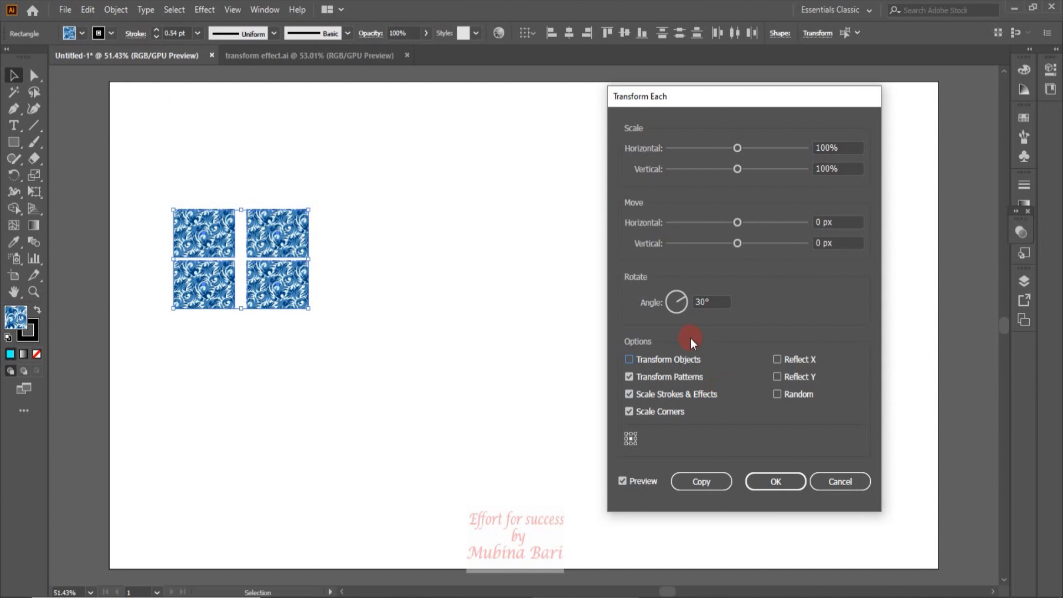
click(701, 307)
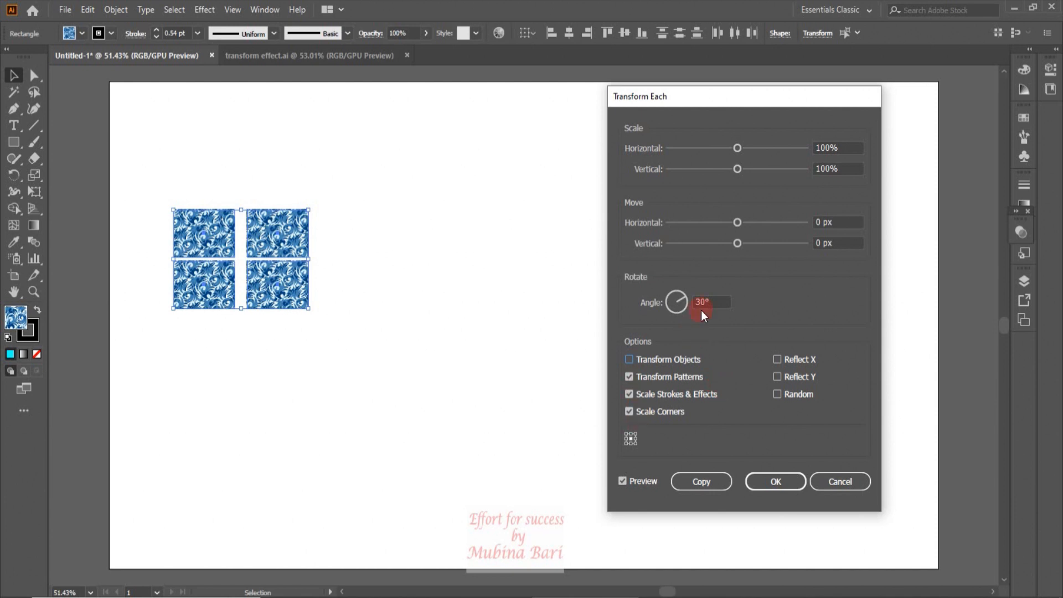
click(629, 359)
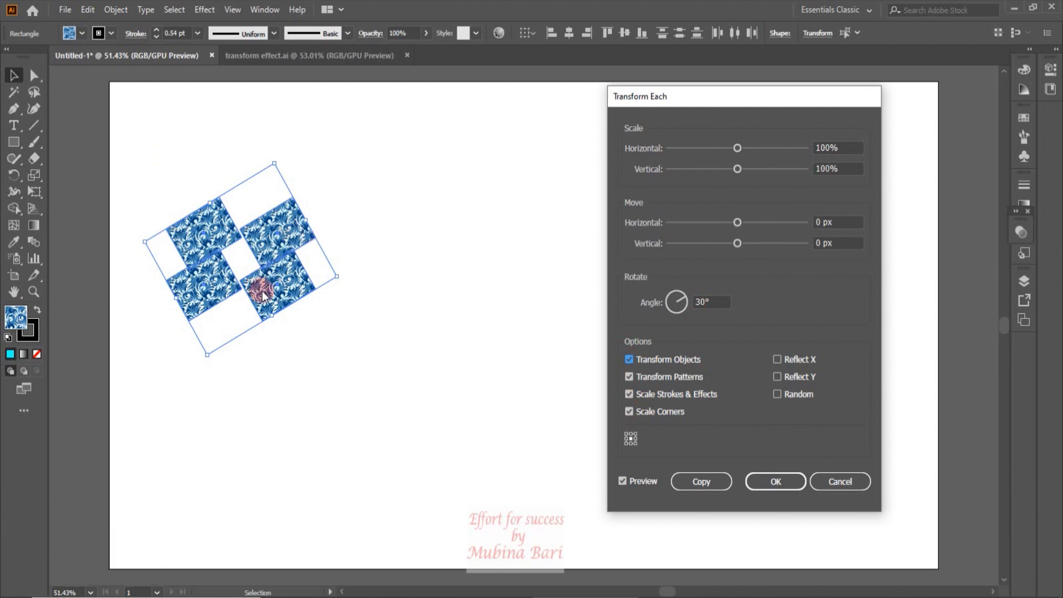
click(630, 377)
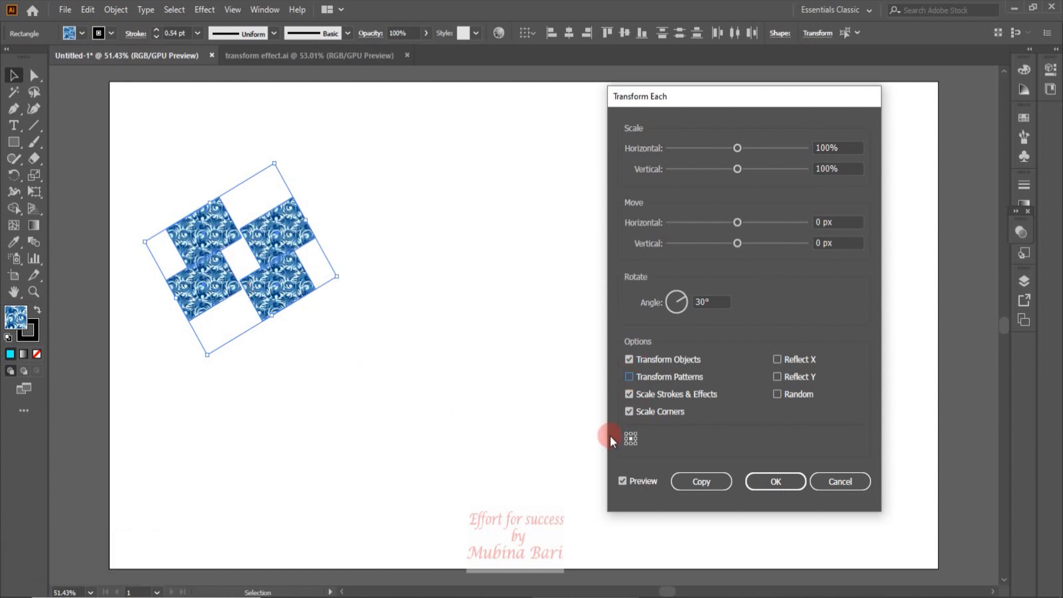
click(630, 377)
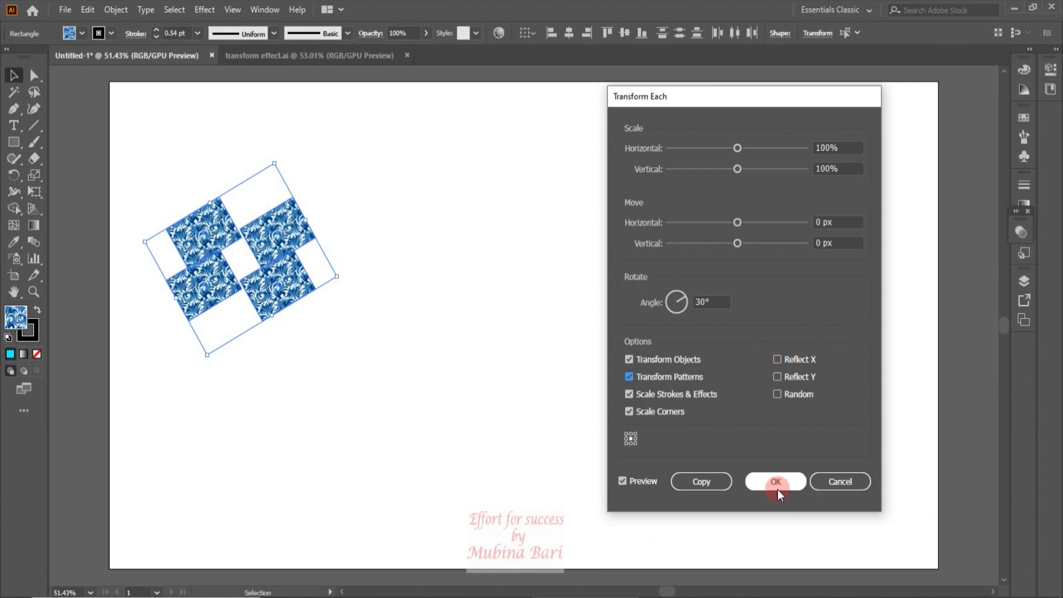
- Set the rotation angle to 0°, apply the transformation, and delete the patterned rectangles
double_click(699, 302)
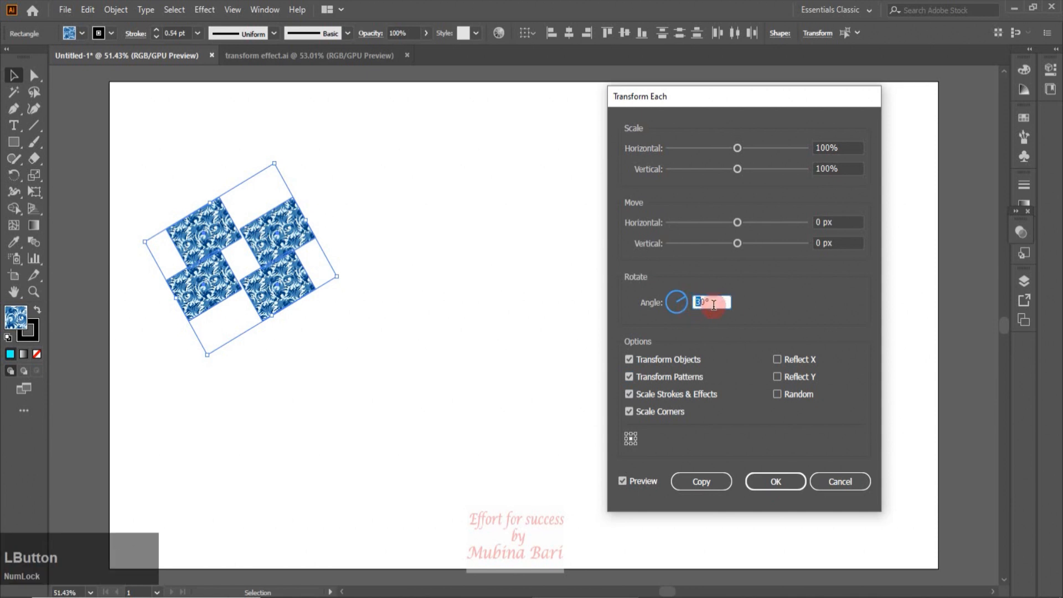
text(0)
click(789, 482)
key(Delete)
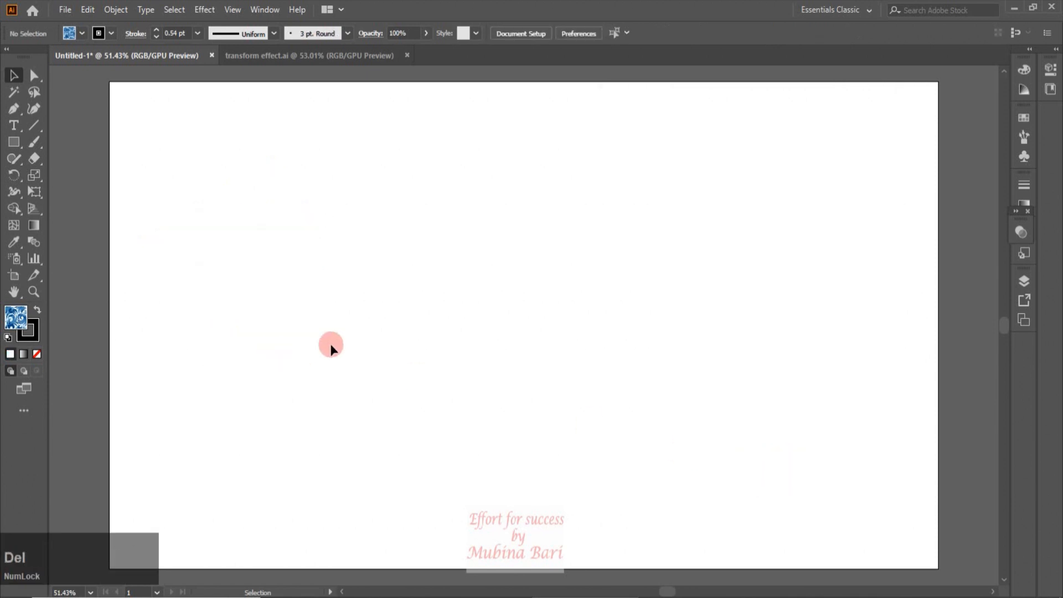
- Draw a rectangle about 289 × 182 px in the left half of the artboard and fill it with green
click(14, 142)
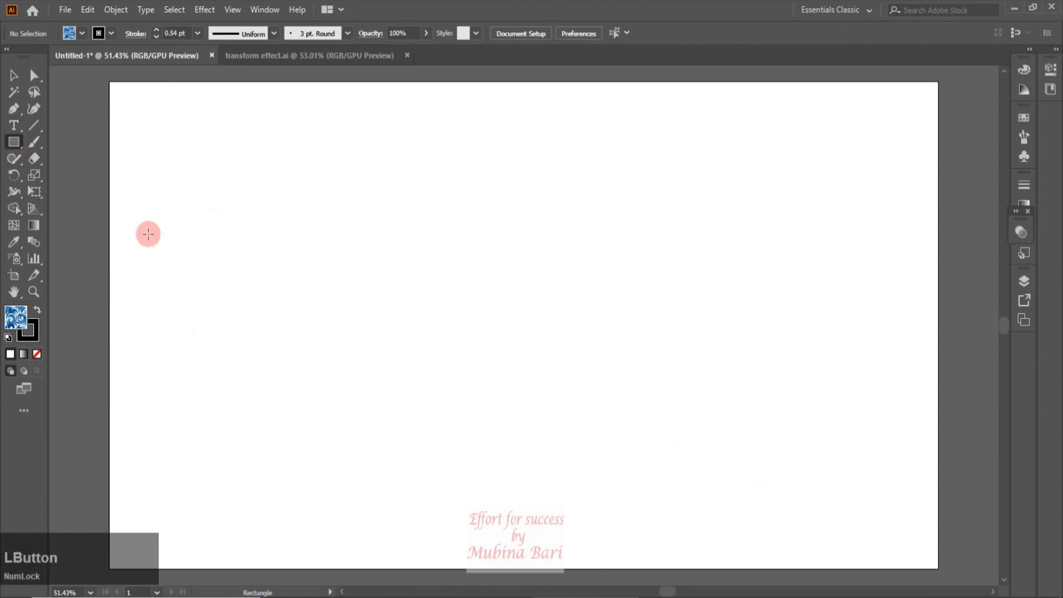
drag(159, 238, 284, 320)
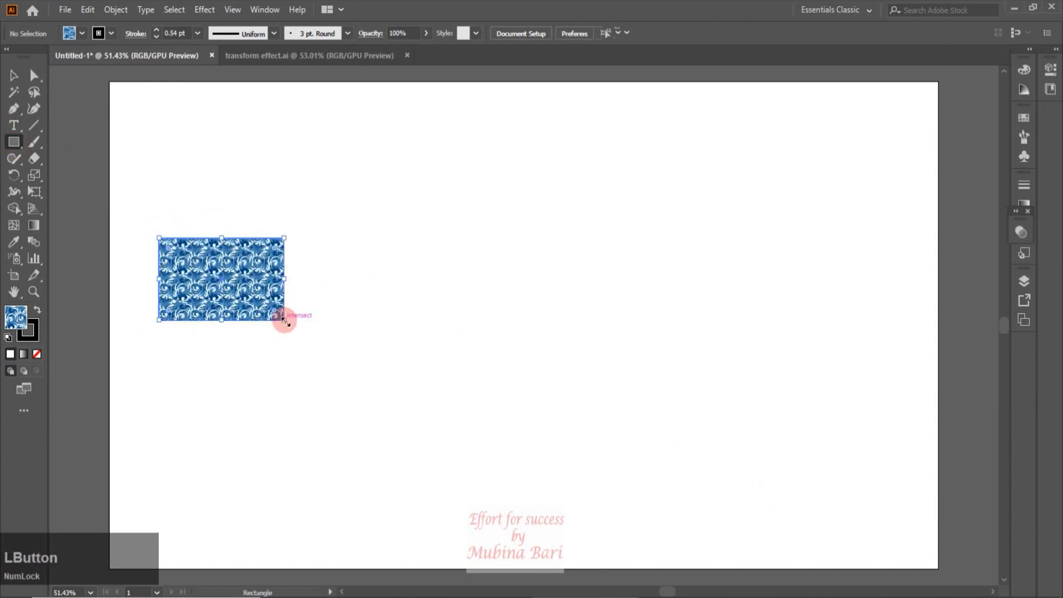
click(79, 33)
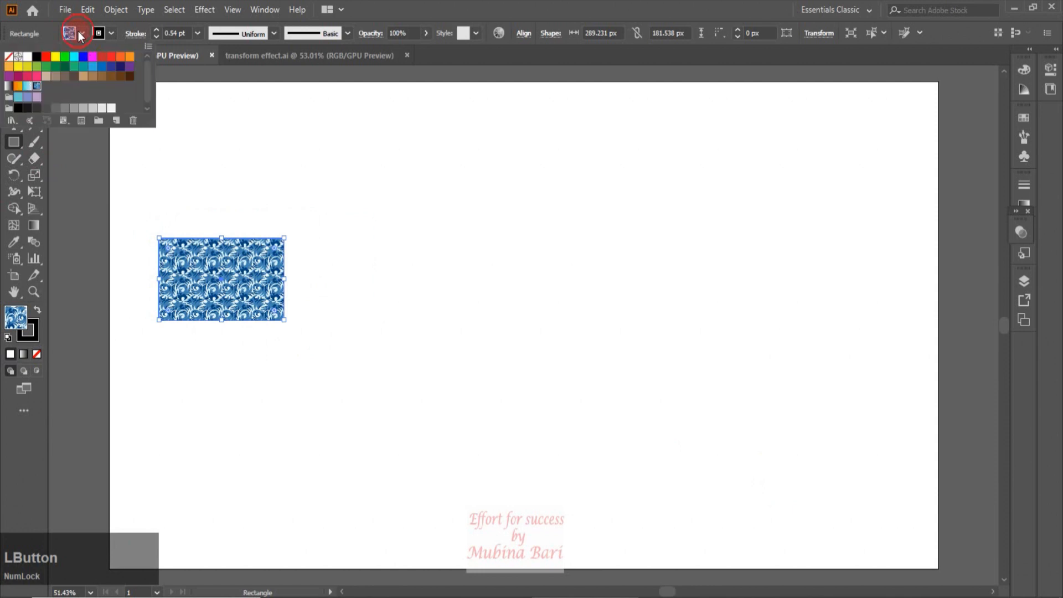
click(35, 66)
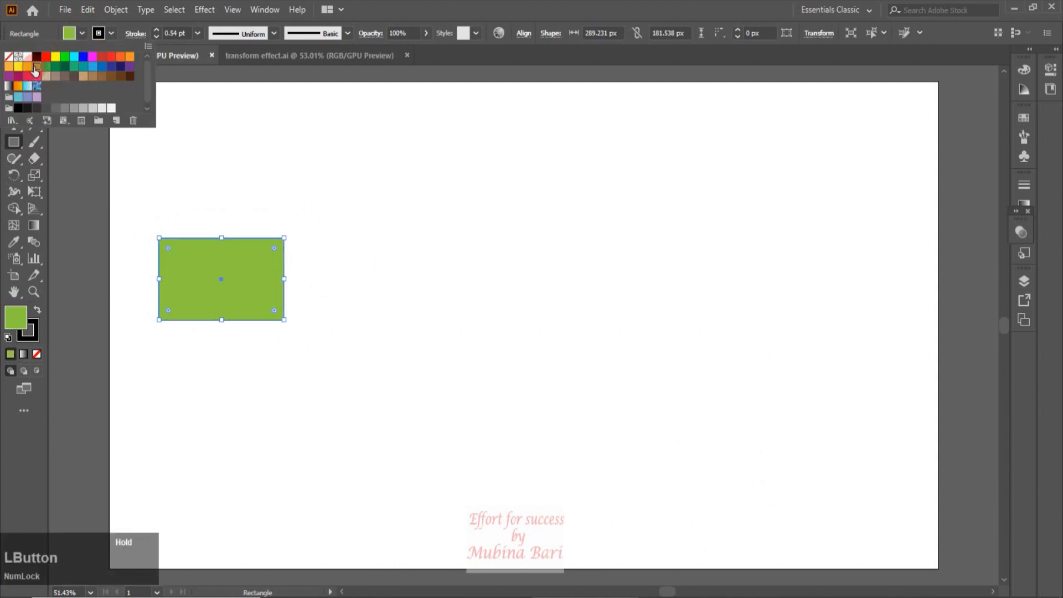
- Draw a star about 73 × 69 px at the green rectangle's left side and fill it with cyan
click(22, 149)
drag(23, 149, 60, 212)
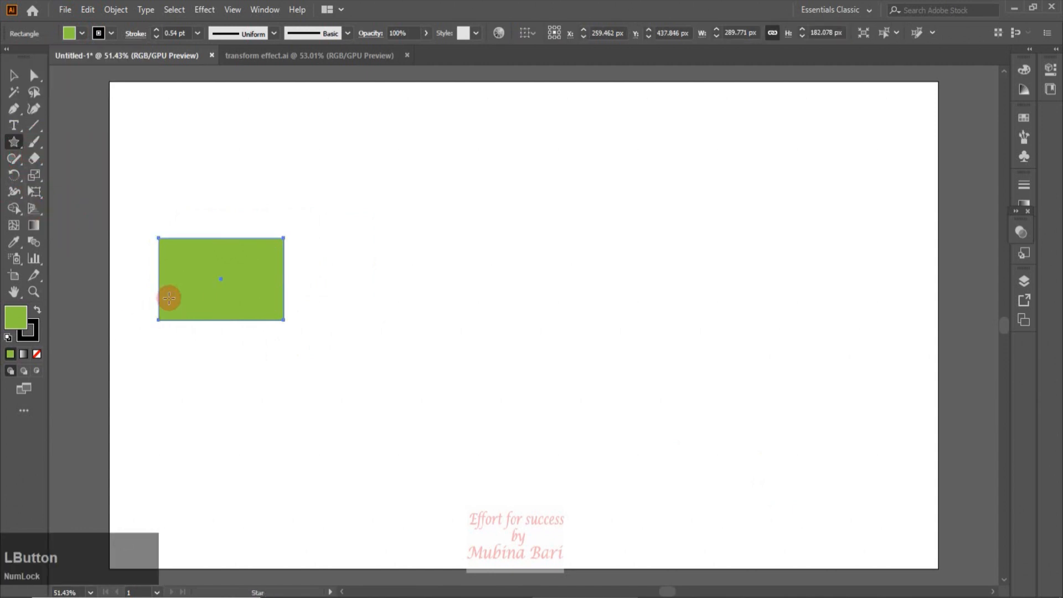
drag(165, 267, 173, 282)
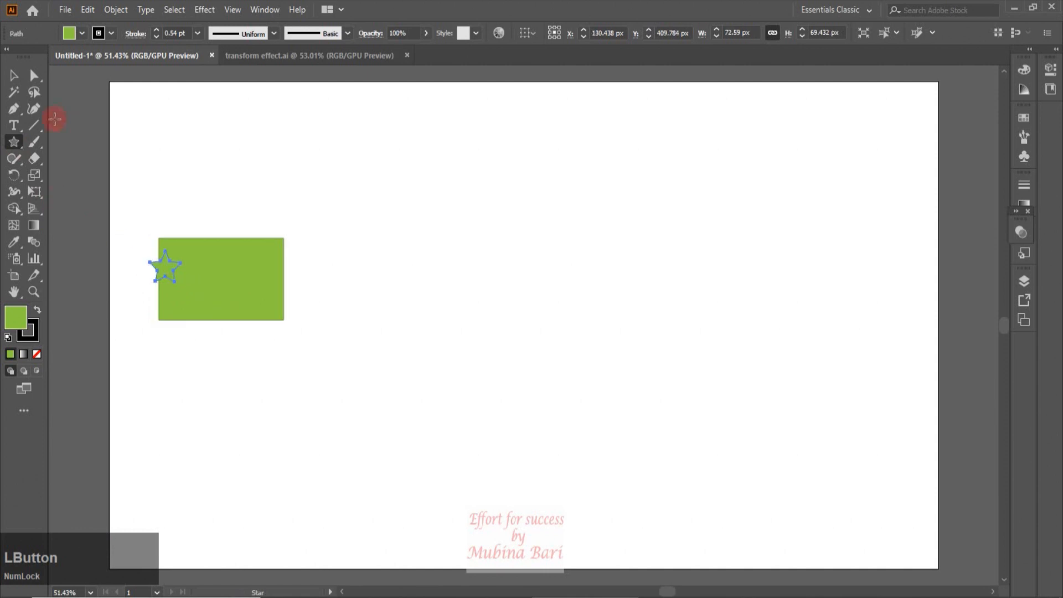
click(82, 34)
click(74, 57)
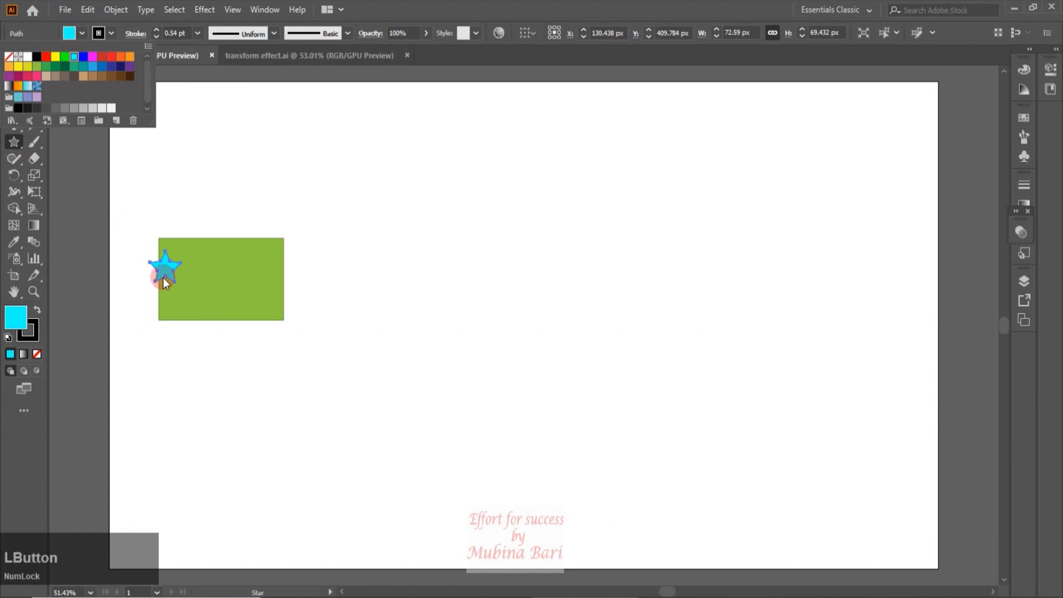
- Draw a small rectangle about 115 × 29 px near the green rectangle's upper edge and fill it with blue
drag(20, 146, 75, 144)
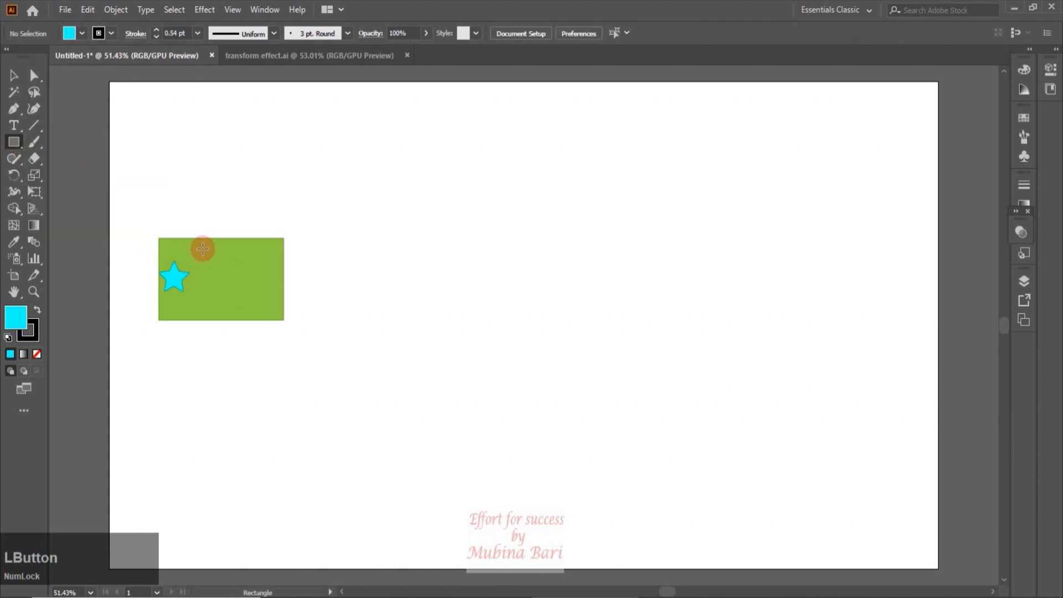
drag(201, 245, 252, 257)
click(81, 34)
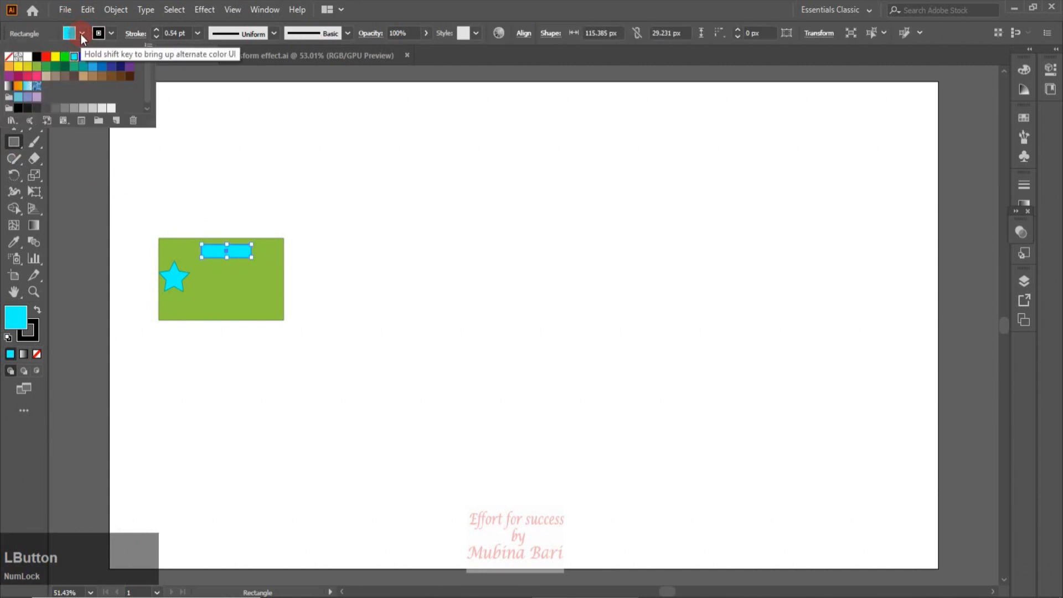
click(83, 56)
click(174, 364)
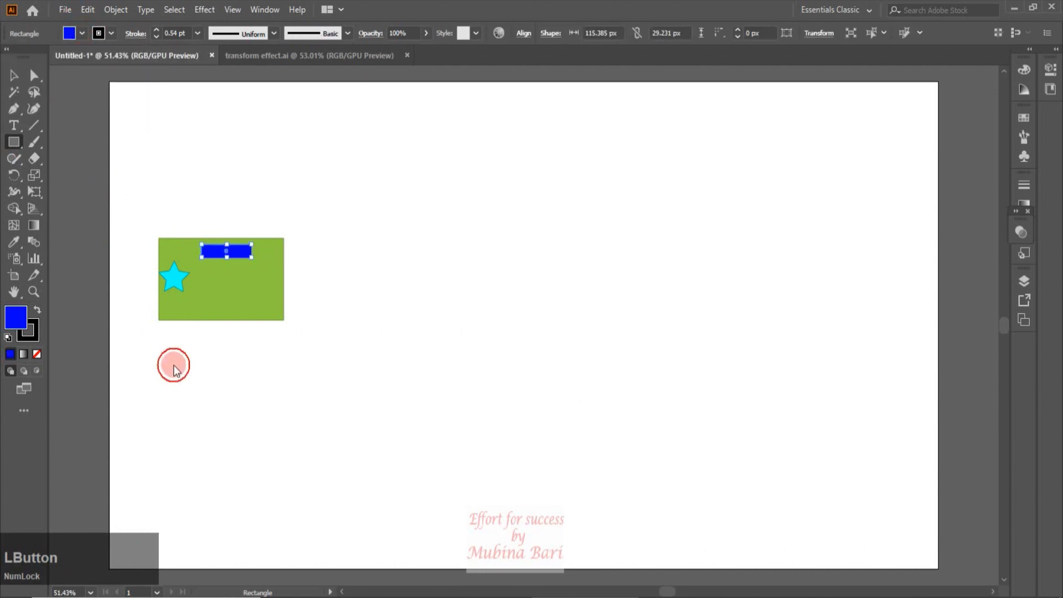
- Group the green rectangle, the cyan star and the blue bar
key(v)
drag(126, 208, 320, 360)
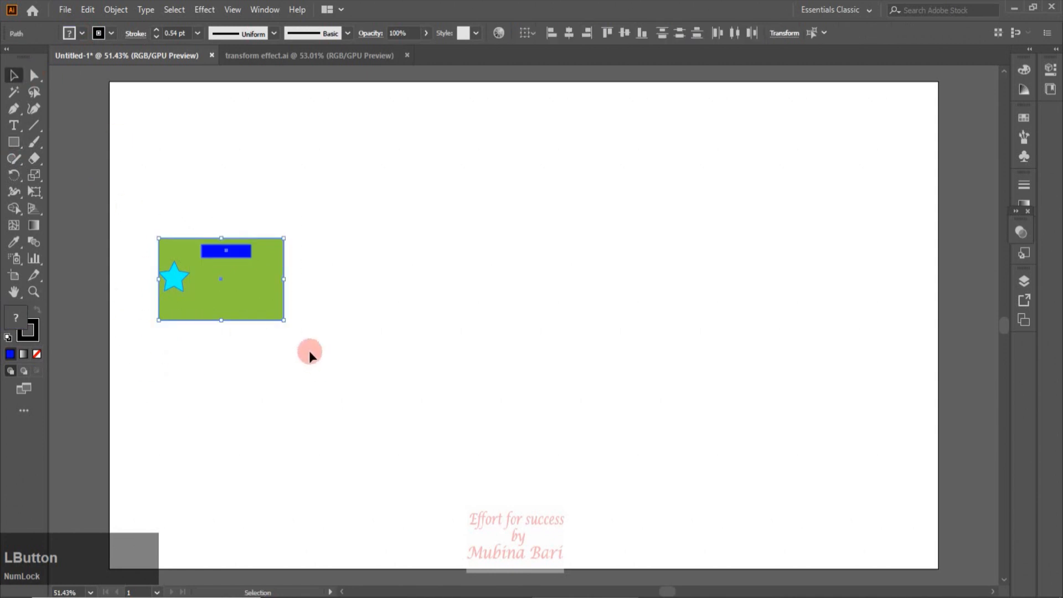
right_click(251, 299)
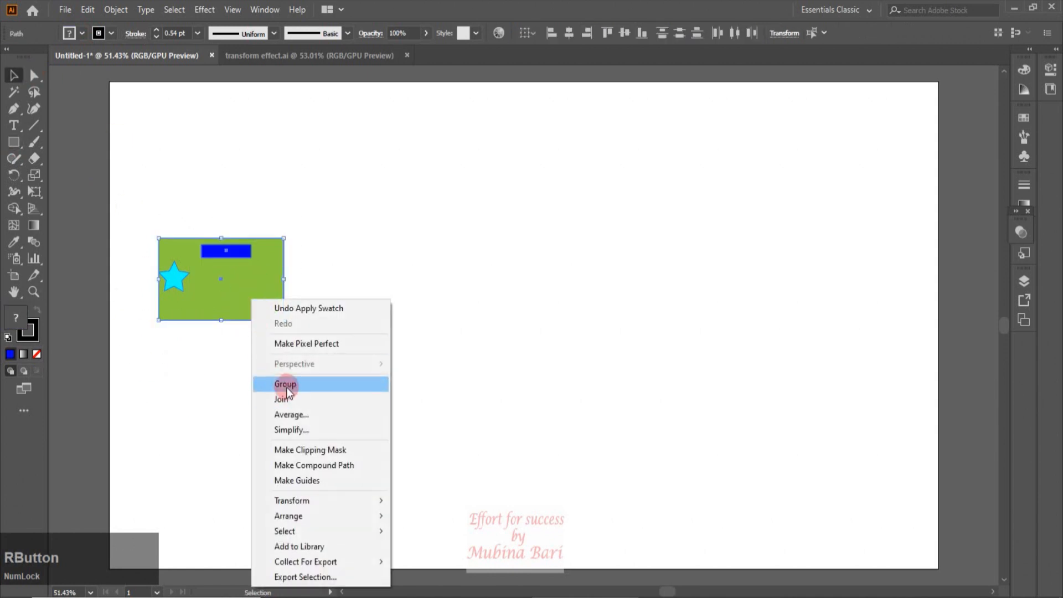
click(286, 385)
click(408, 304)
- Scale the group down and duplicate it horizontally into a row of four evenly spaced copies
click(268, 320)
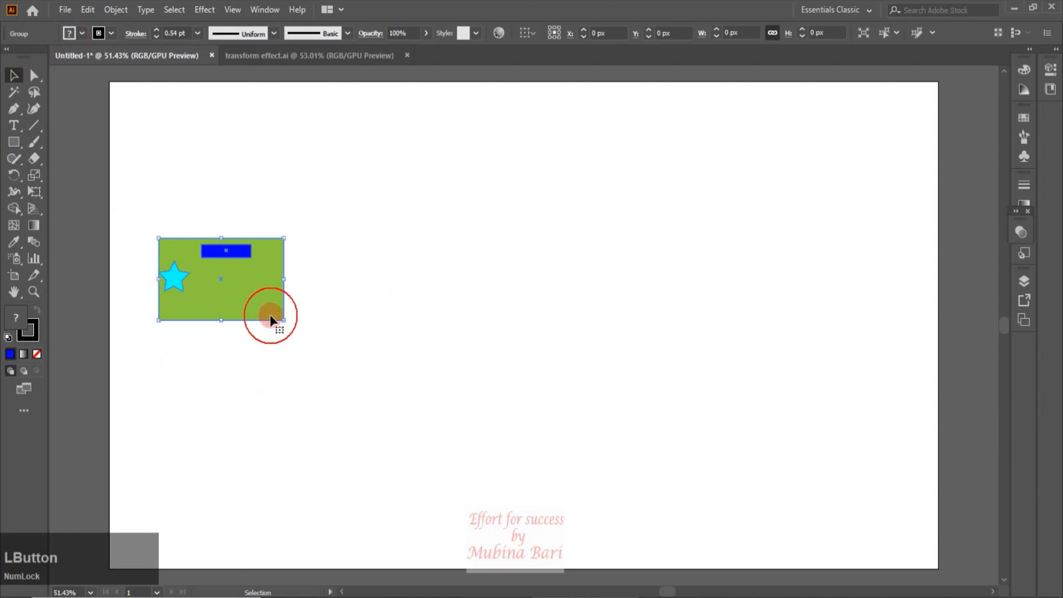
drag(283, 320, 262, 297)
click(277, 318)
drag(176, 289, 287, 288)
drag(134, 222, 490, 268)
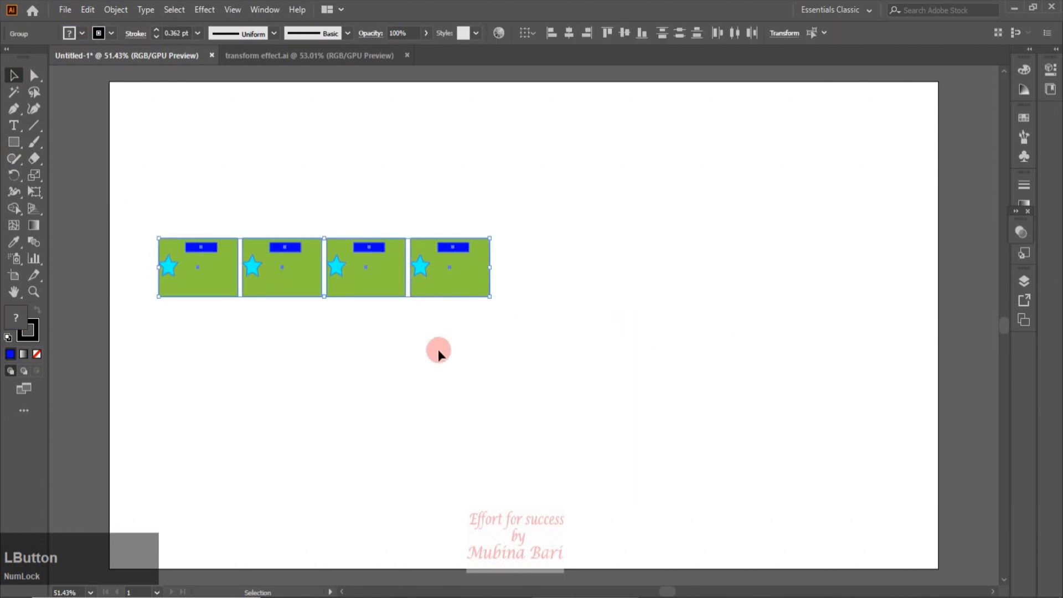
- Duplicate the row of four groups downward and repeat the transformation to build a four-by-four grid
click(378, 301)
drag(117, 230, 565, 314)
drag(451, 301, 445, 366)
key(ctrl+d)
key(ctrl+d)
click(147, 218)
- Open Transform Each for the whole grid and preview it with Reflect X and Reflect Y enabled
drag(146, 219, 524, 514)
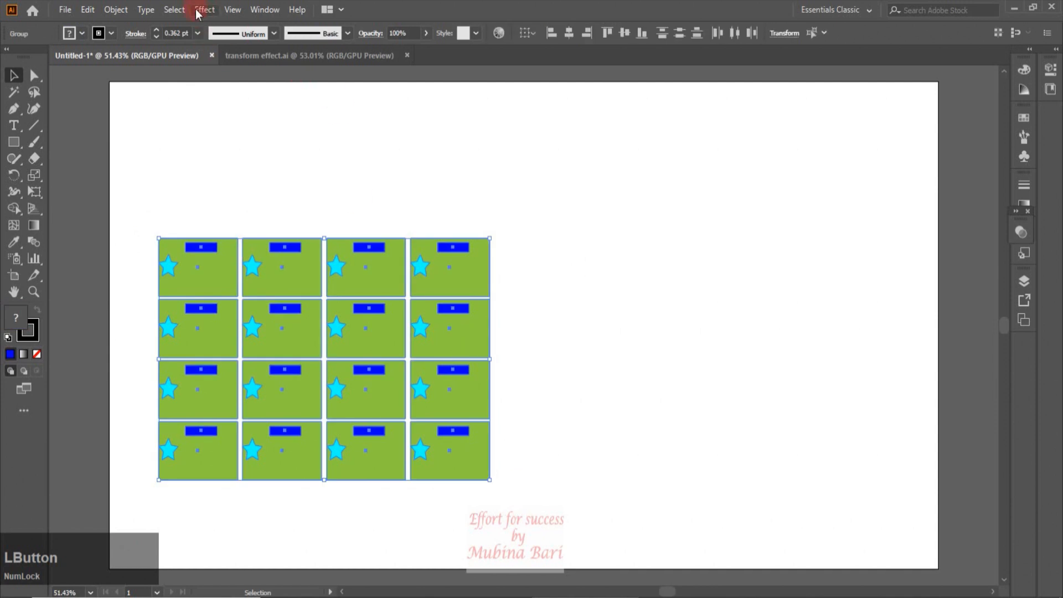
click(113, 9)
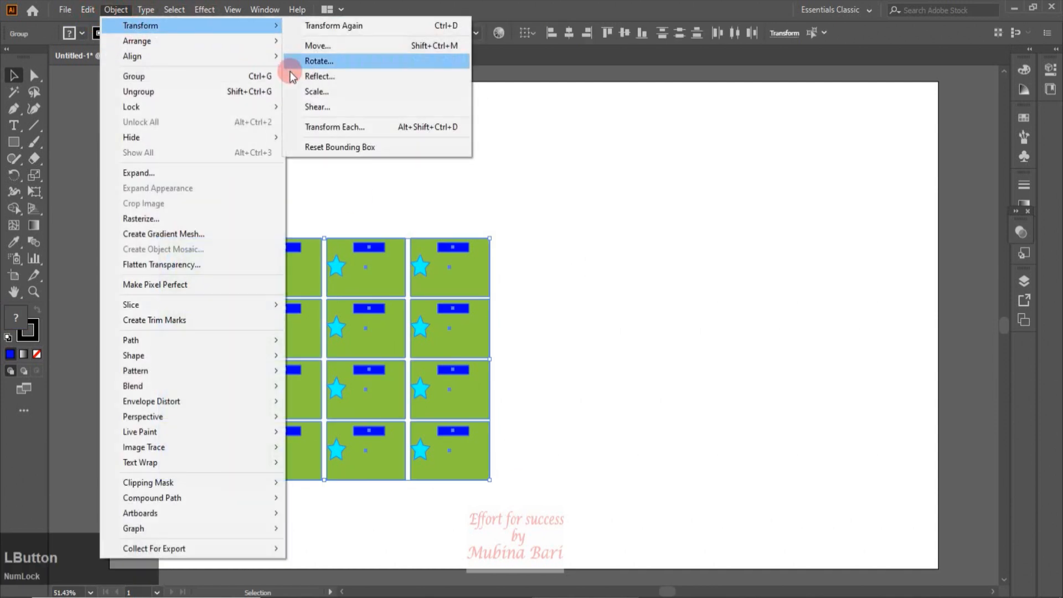
click(317, 129)
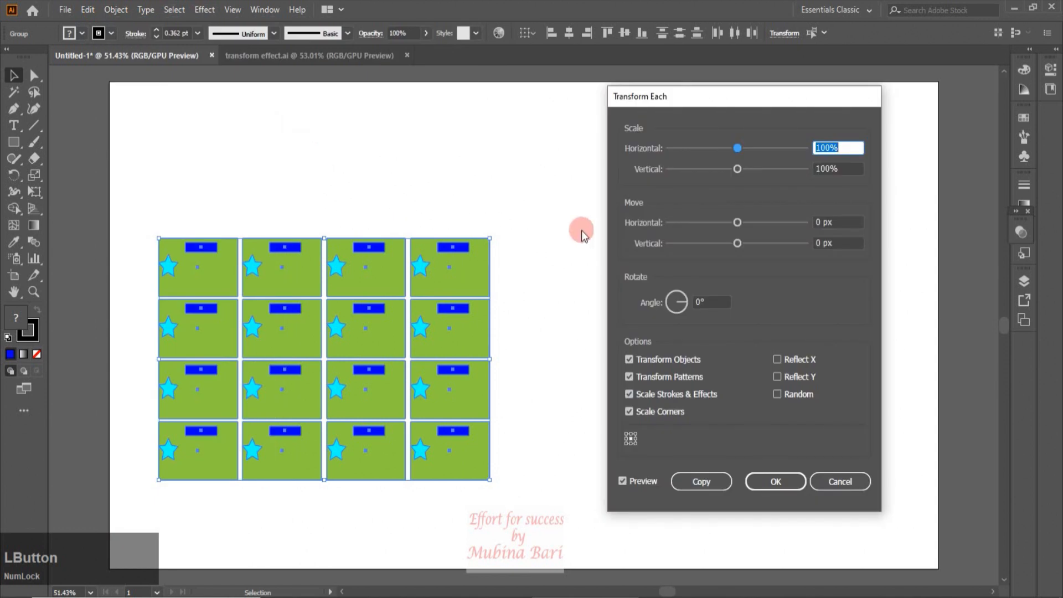
click(828, 348)
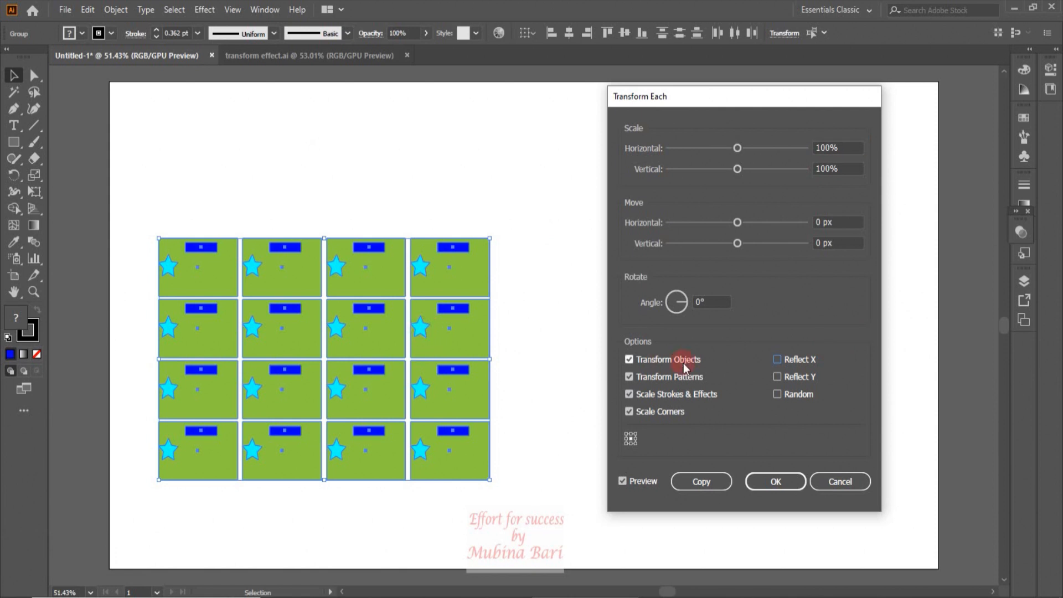
click(785, 361)
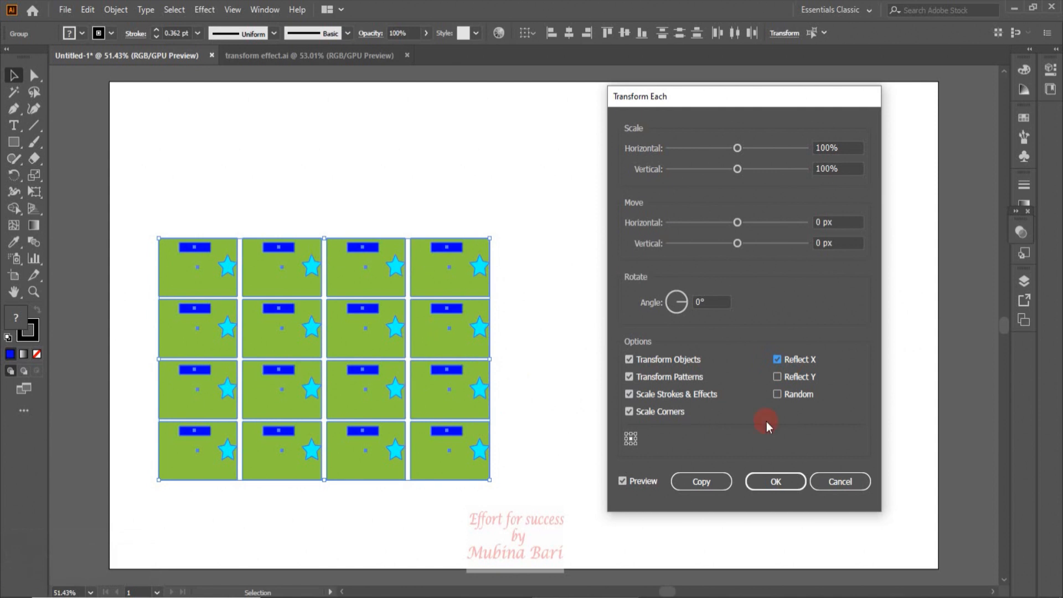
click(778, 378)
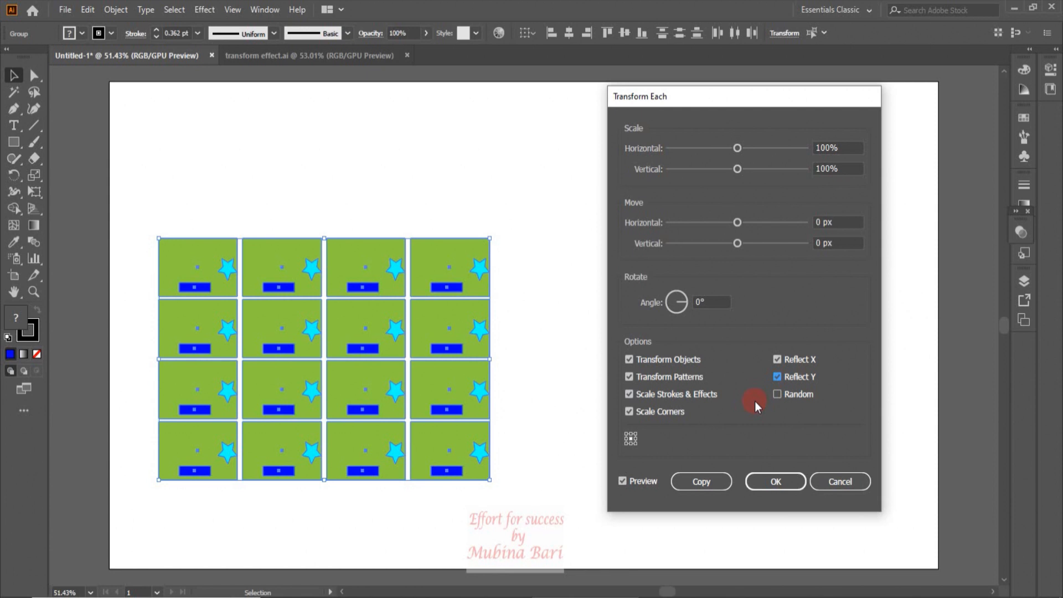
- Set the rotation angle to 30° and the scale to 80%, previewing the change on the grid
click(699, 301)
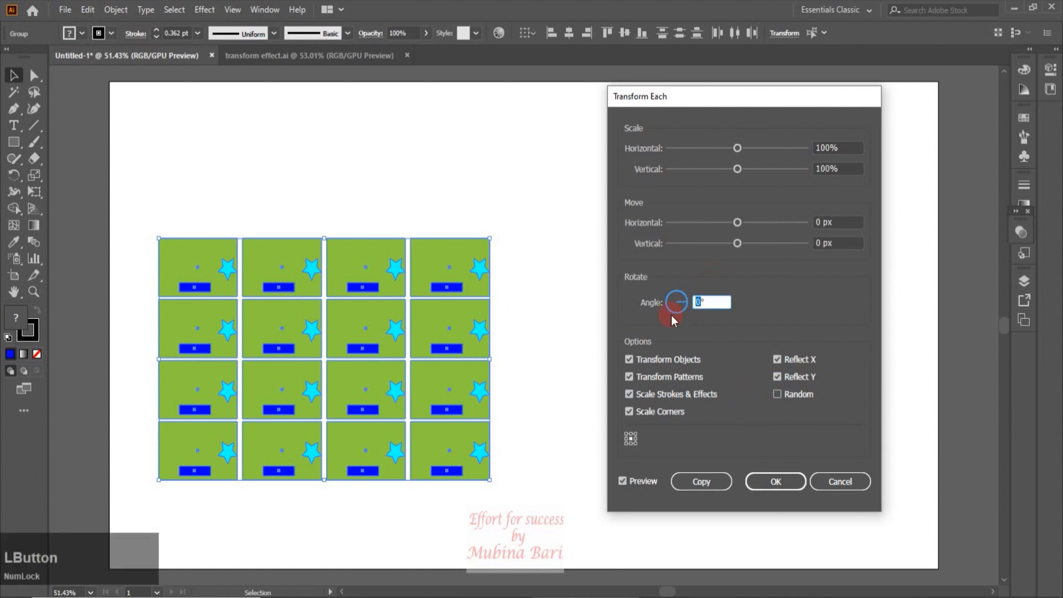
text(30)
click(621, 481)
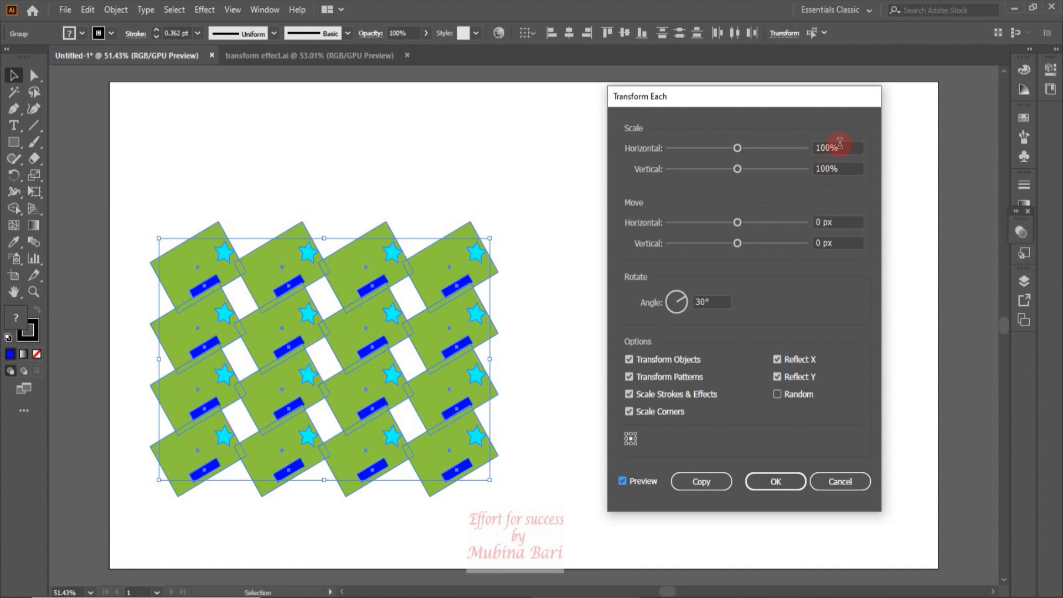
drag(832, 147, 812, 155)
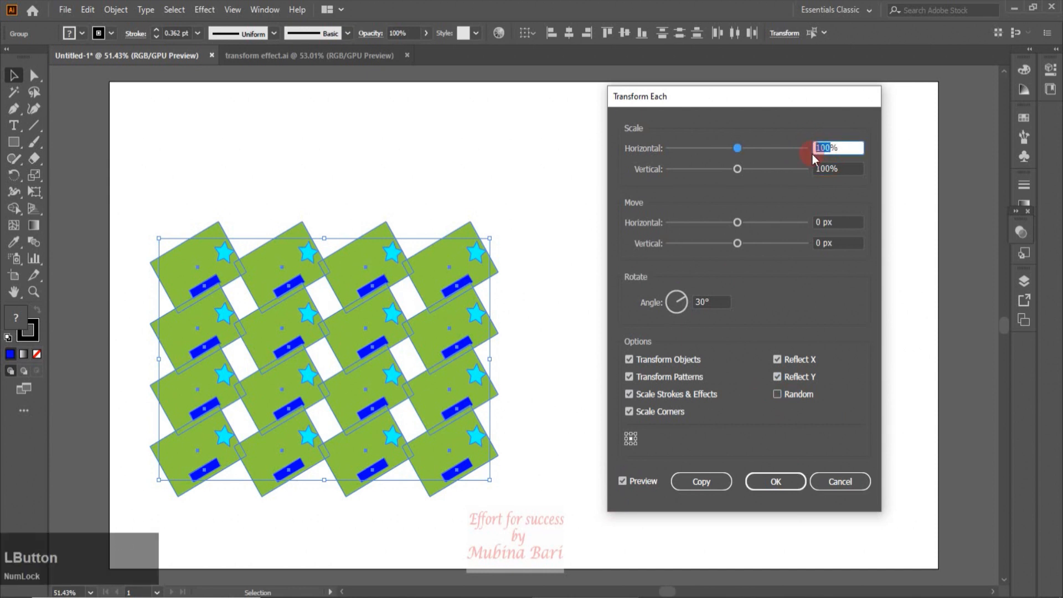
text(80)
key(Tab)
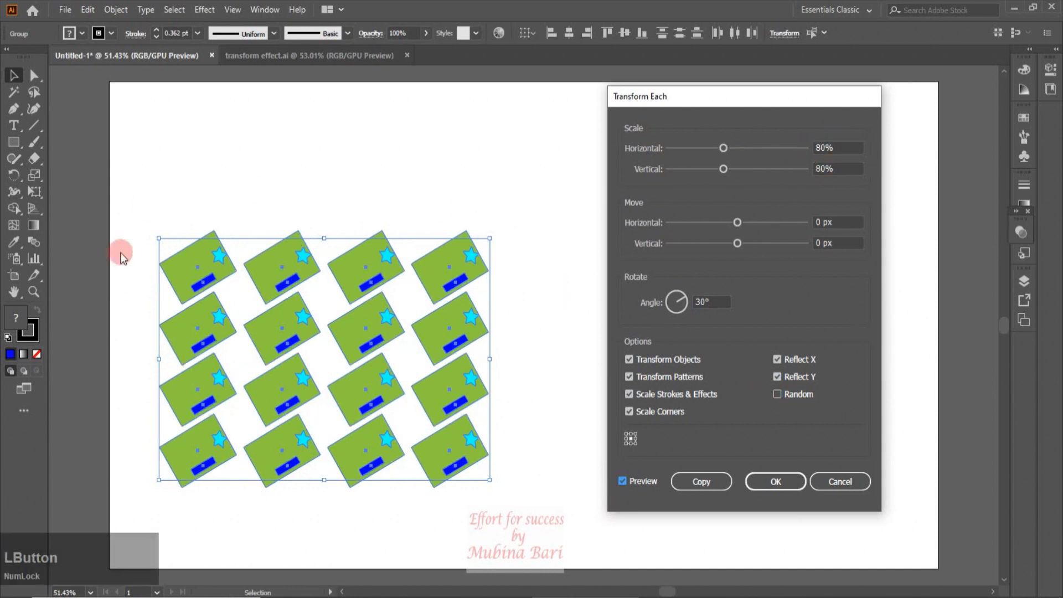
- Toggle the Random option on, off and on again to compare the grid with uniform and randomized transformations
click(776, 393)
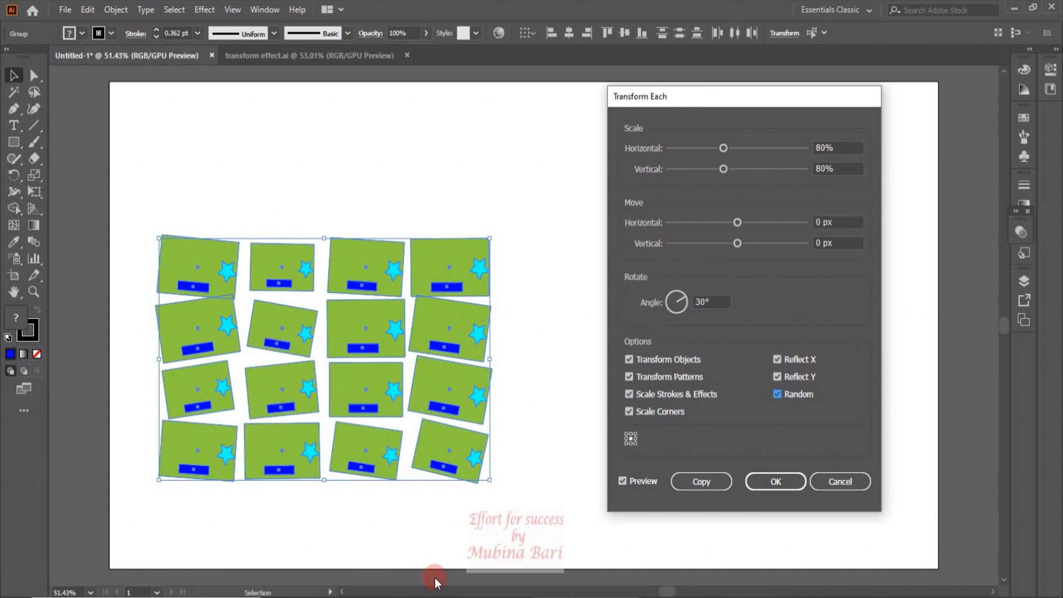
click(777, 393)
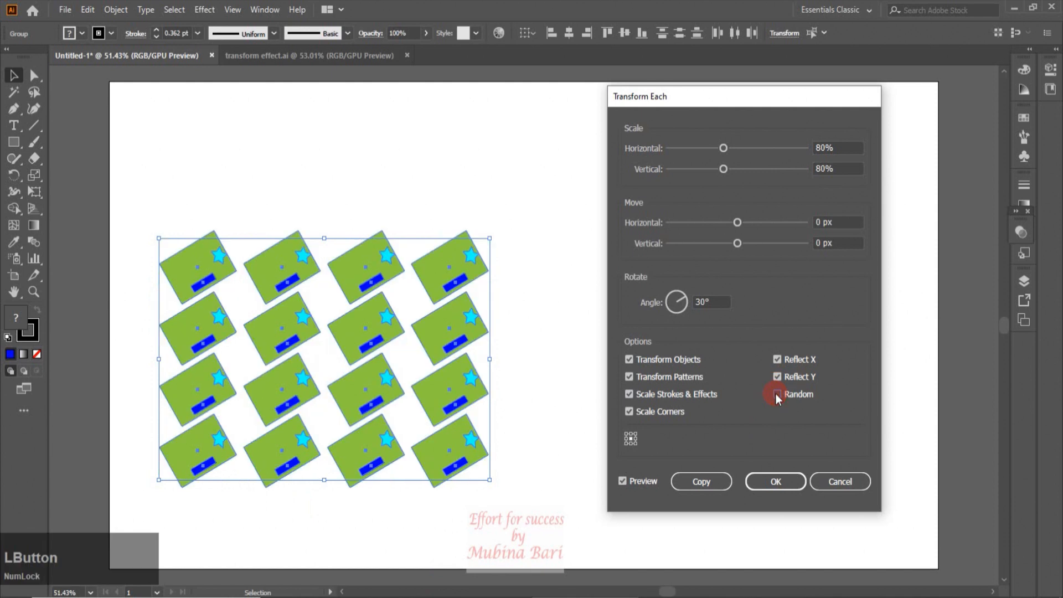
click(776, 393)
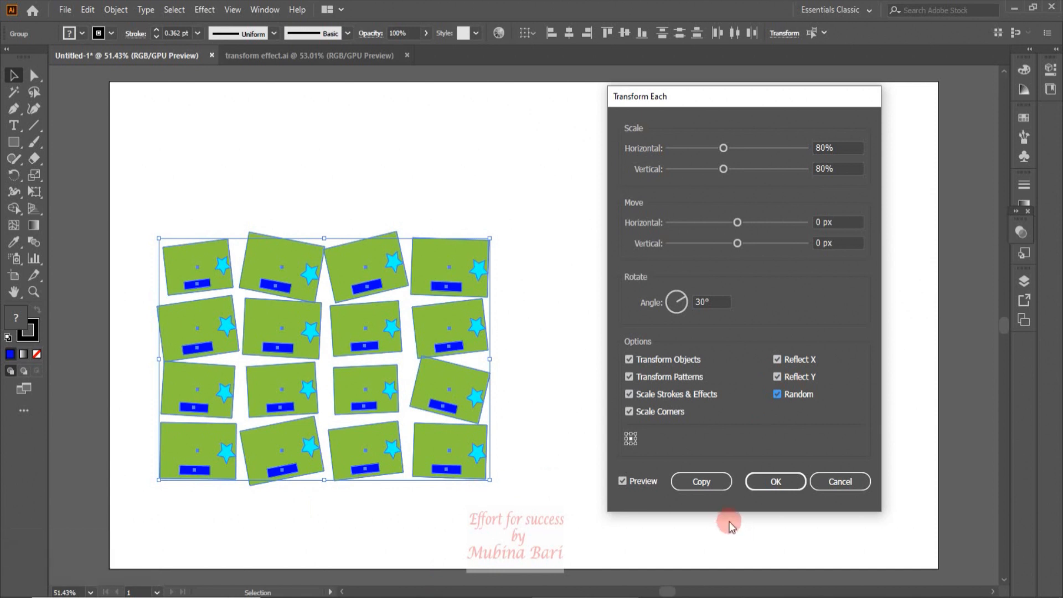
- Cancel the Transform Each settings and delete the whole grid
click(826, 483)
drag(165, 274, 542, 504)
key(Delete)
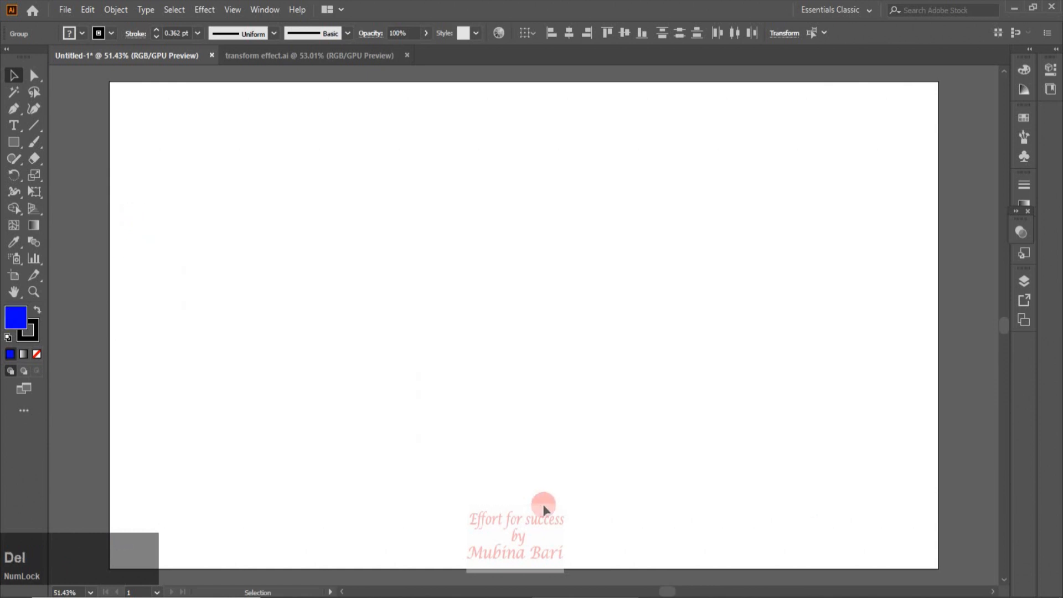
- Draw a square about 222 px wide, remove its fill and set its stroke weight to 4 pt
click(14, 142)
drag(188, 213, 284, 311)
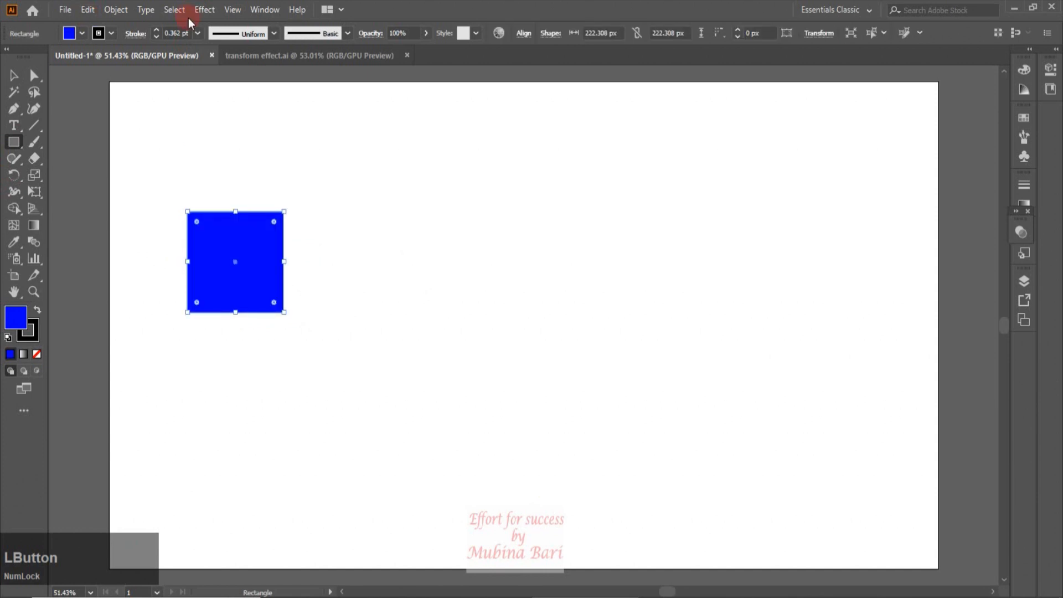
click(83, 35)
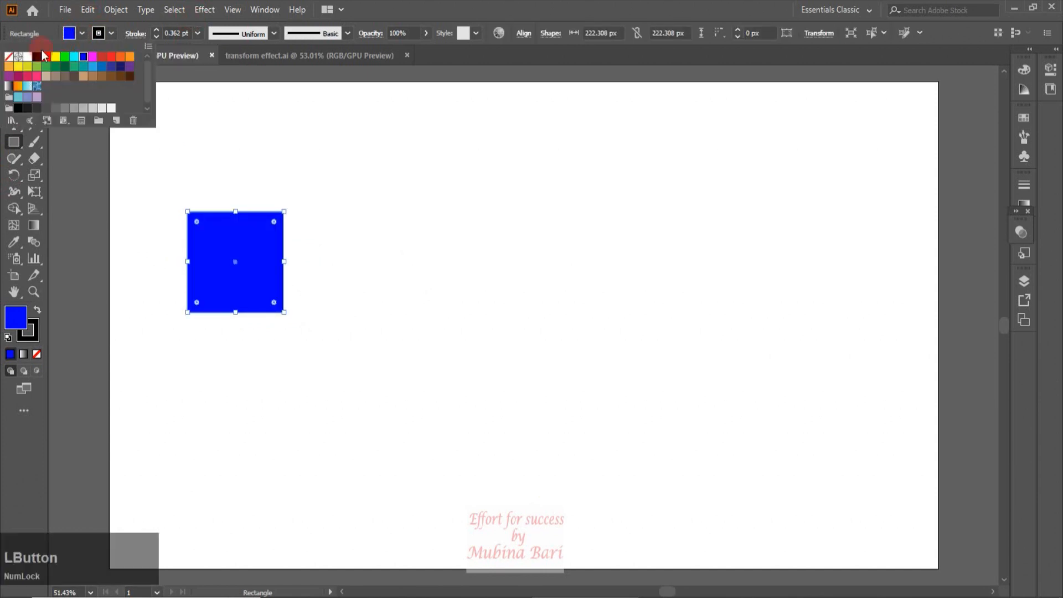
click(9, 56)
click(197, 35)
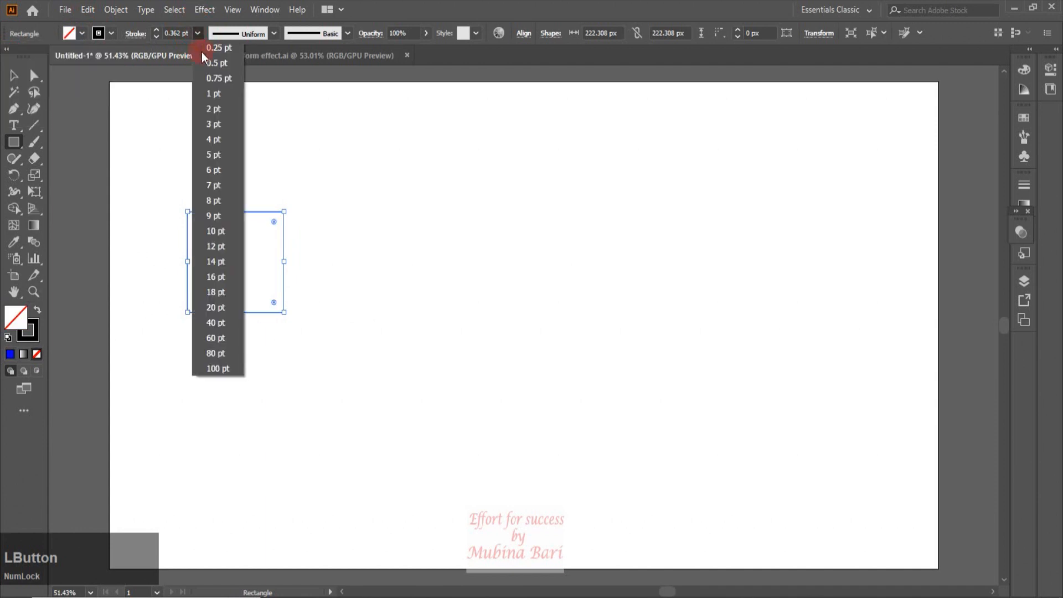
click(217, 263)
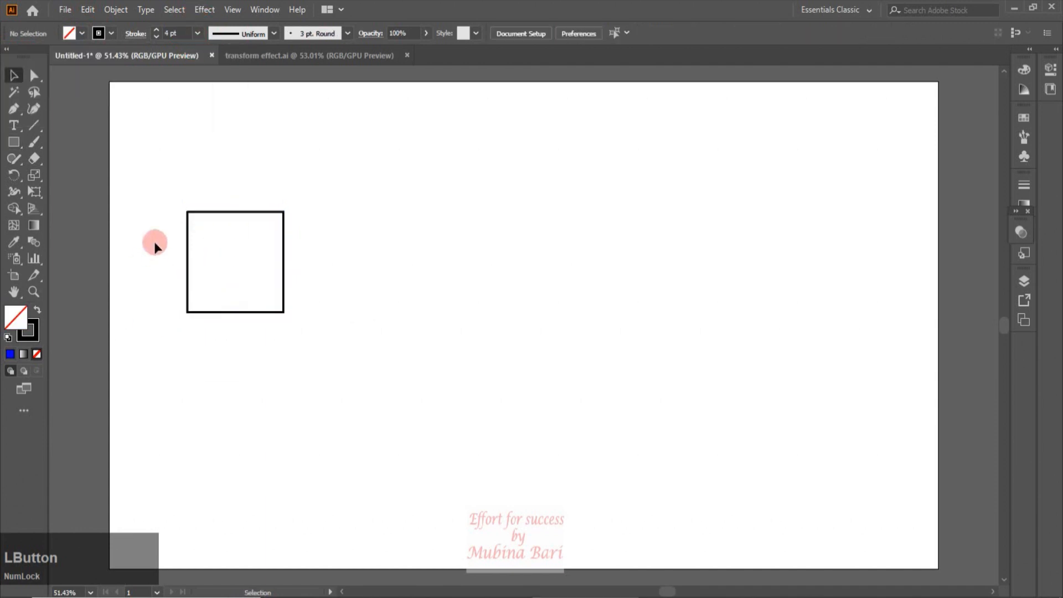
- Duplicate the square to its right and open the Transform effect settings for the copy
drag(172, 190, 386, 248)
click(233, 311)
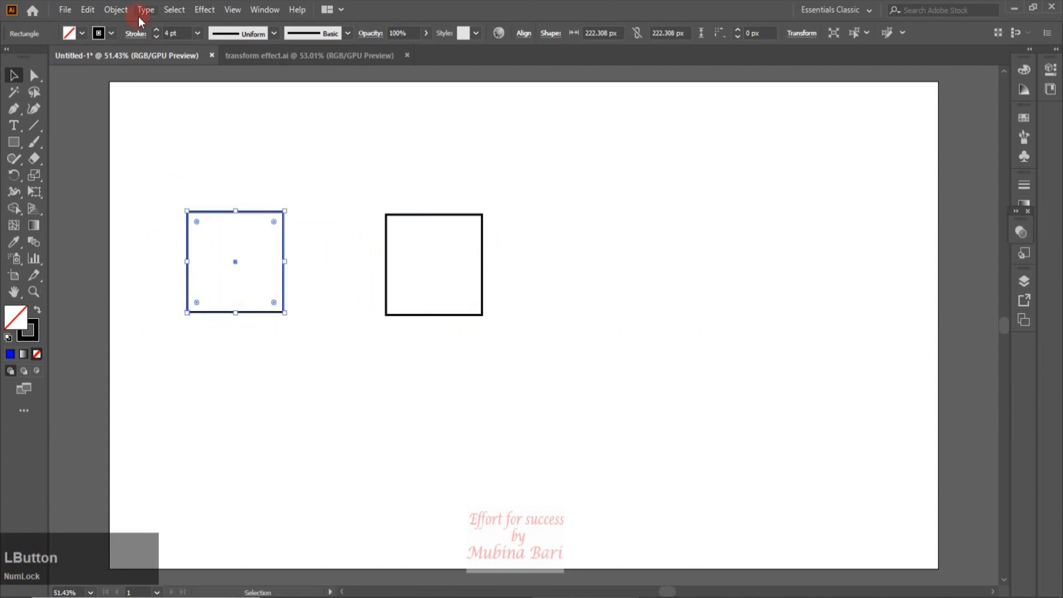
click(213, 12)
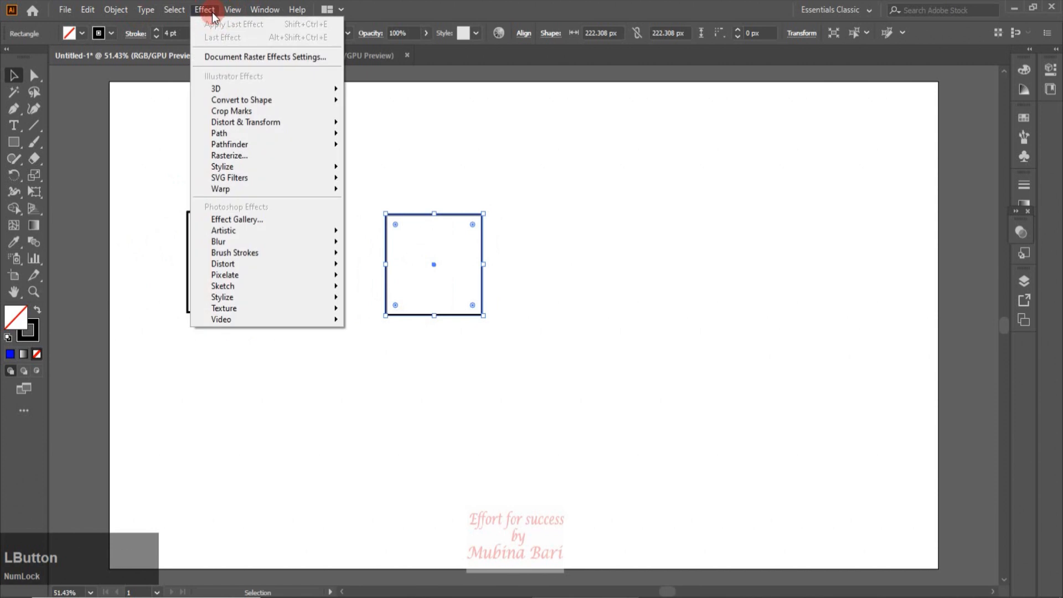
mouse_move(231, 119)
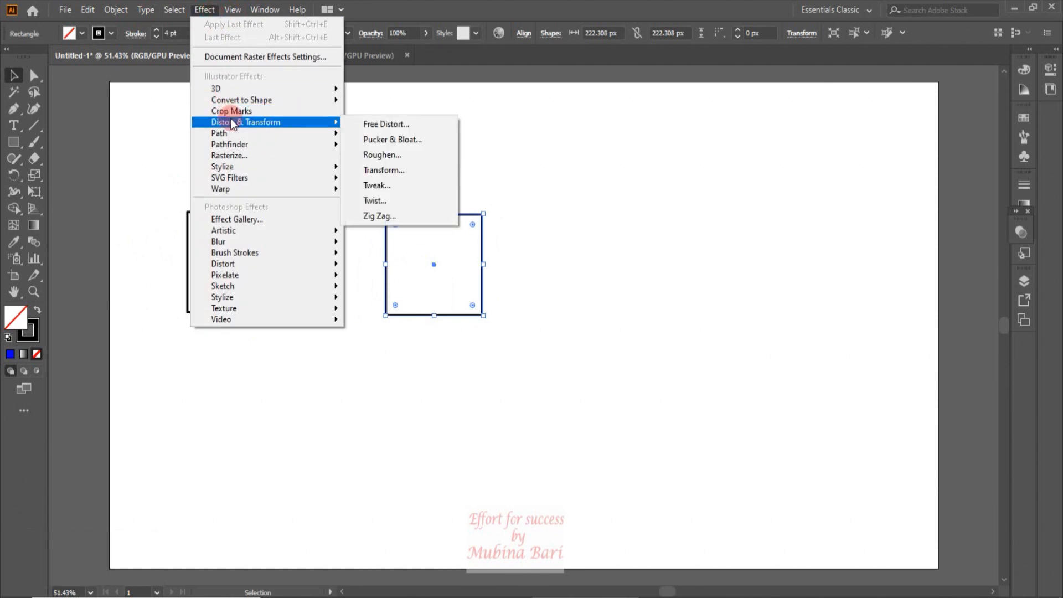
click(397, 173)
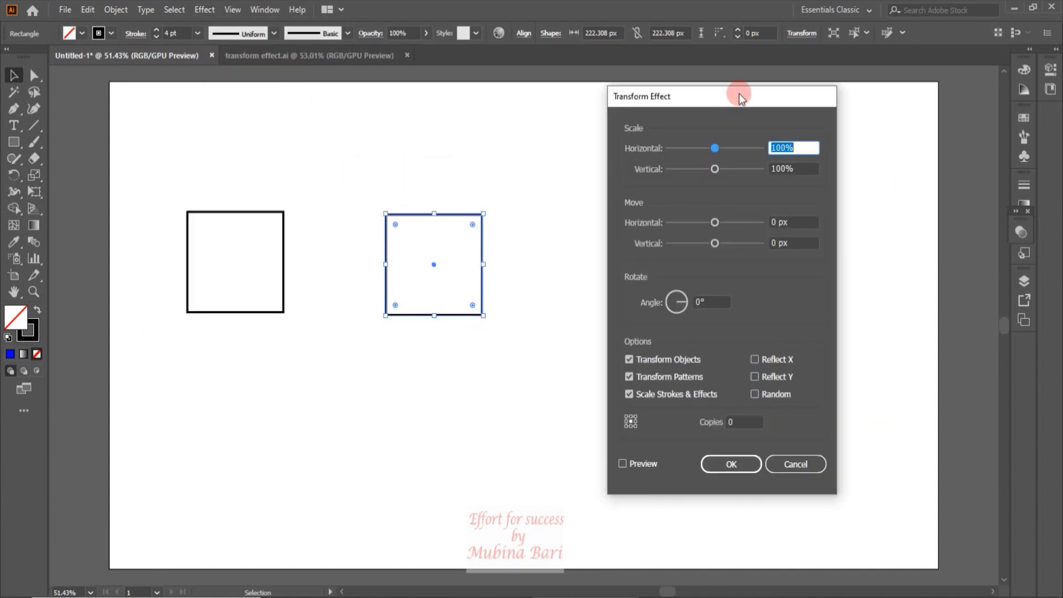
drag(739, 95, 802, 100)
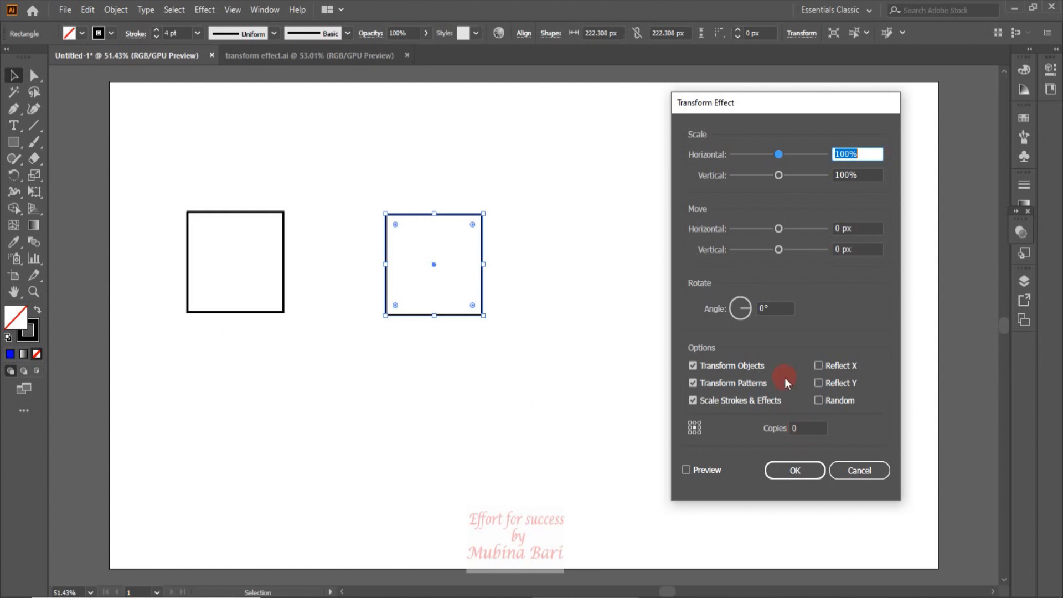
- Set the effect's rotation angle to 15° and its horizontal and vertical scale to 110%, with the preview on
click(759, 308)
text(15)
click(847, 154)
drag(850, 154, 839, 155)
text(10)
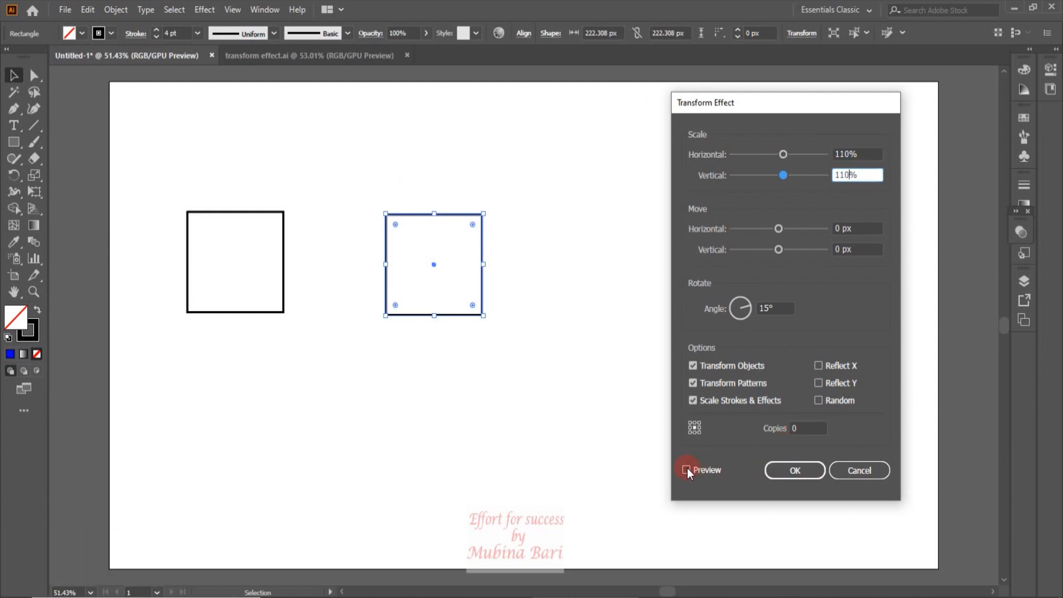
click(686, 470)
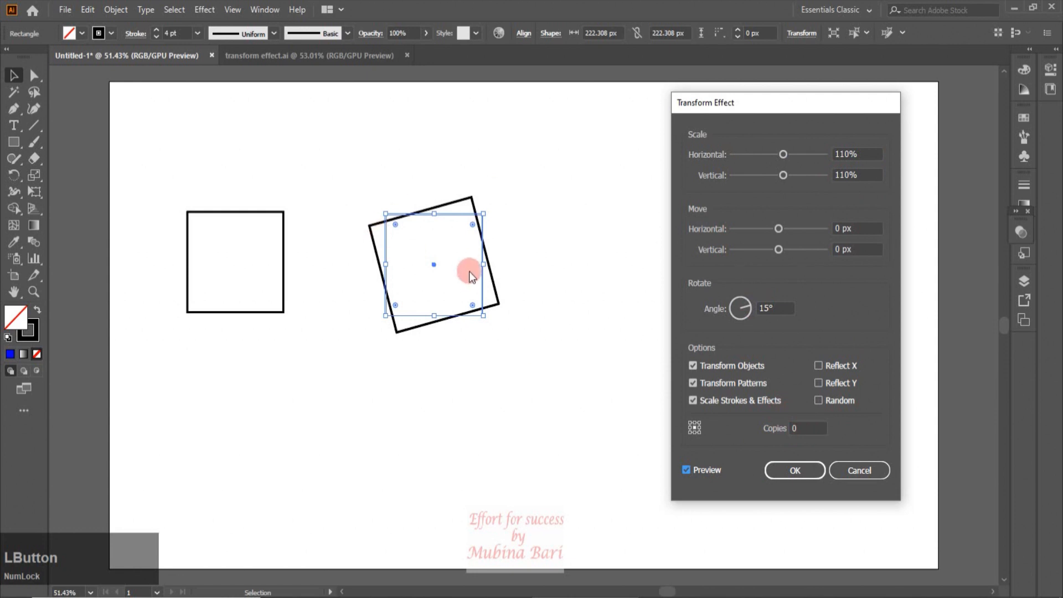
- Set the number of copies to 6 and apply the Transform effect to the square
click(793, 429)
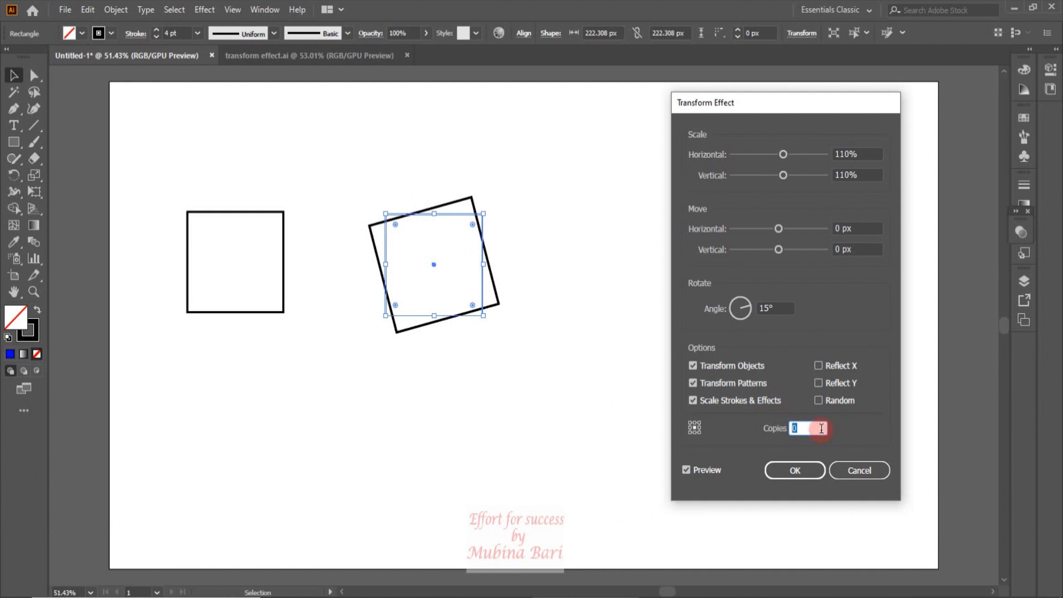
key(Up)
key(Up)
key(Up)
key(Up)
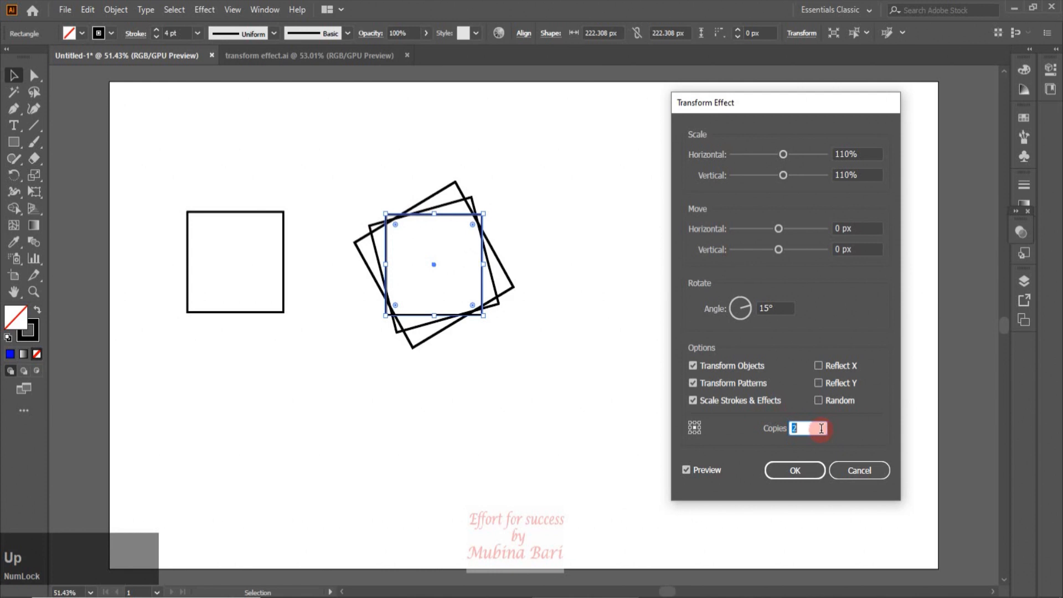
key(Up)
key(Up)
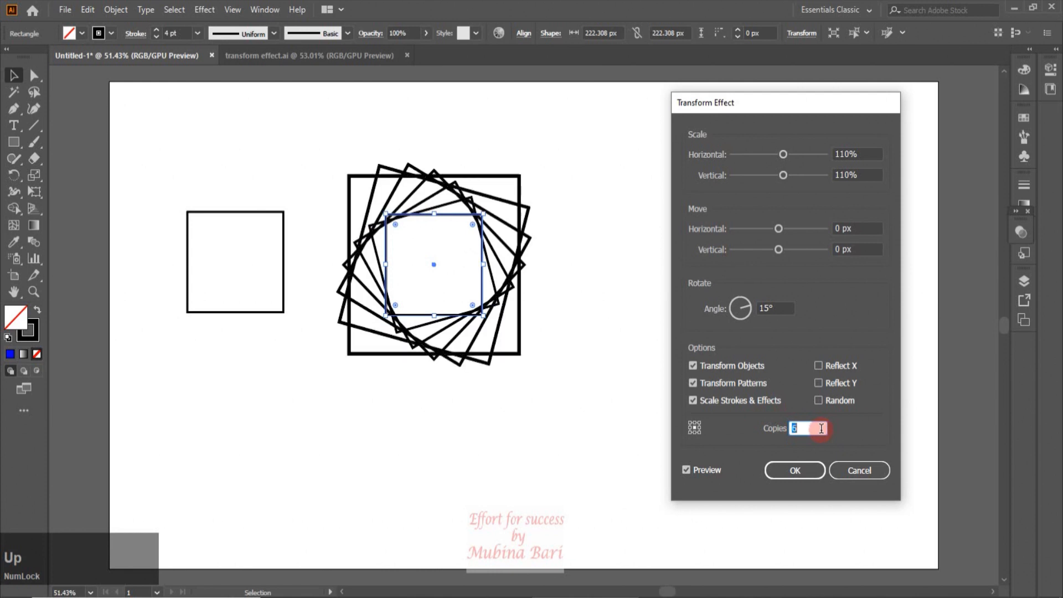
click(795, 474)
- Move the figure with the effect to the right part of the artboard and shift the plain square slightly right
click(403, 430)
drag(429, 216, 701, 220)
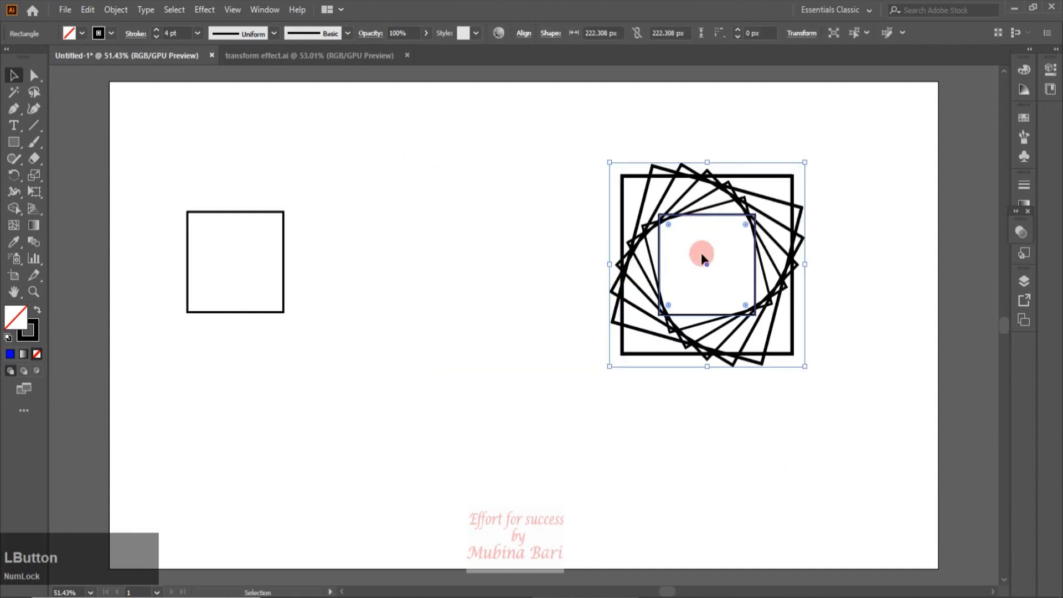
drag(224, 216, 305, 219)
drag(235, 204, 292, 285)
- Create a copy of the plain square with Transform Each, rotated 15° and scaled to 110% horizontally and vertically
click(122, 10)
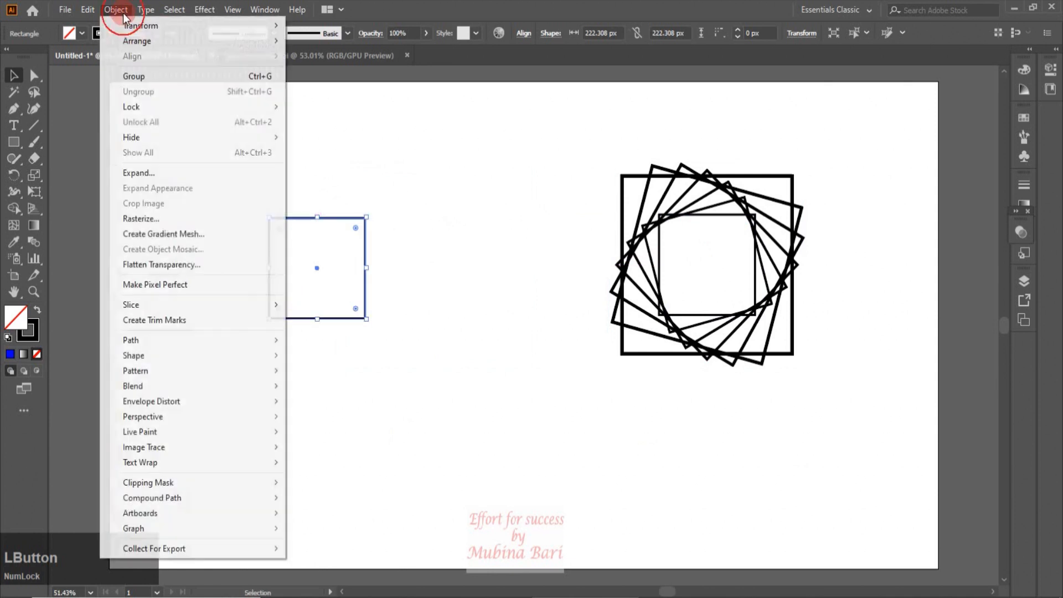
mouse_move(137, 27)
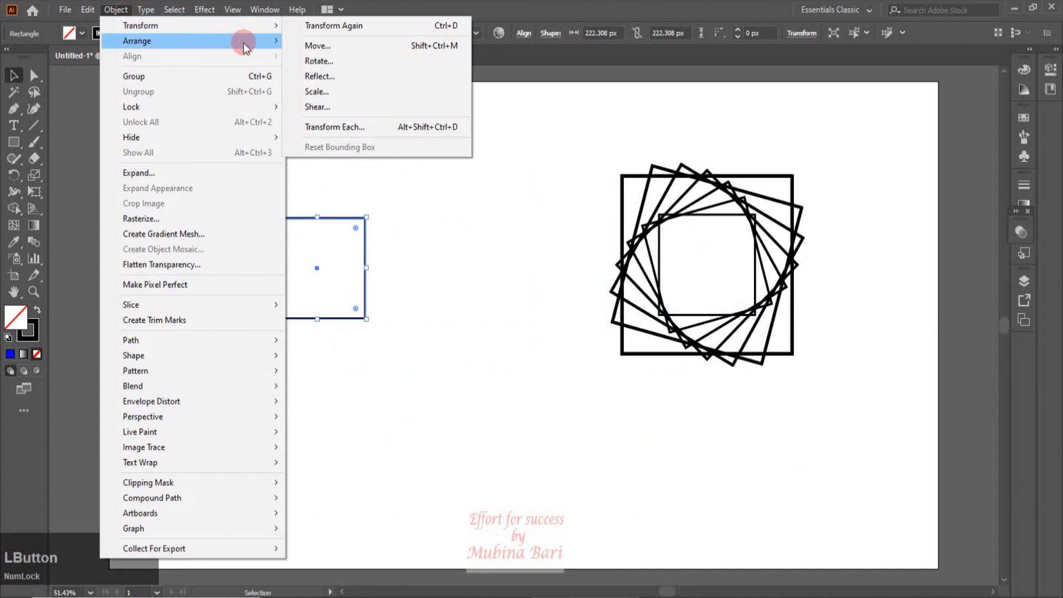
mouse_move(279, 26)
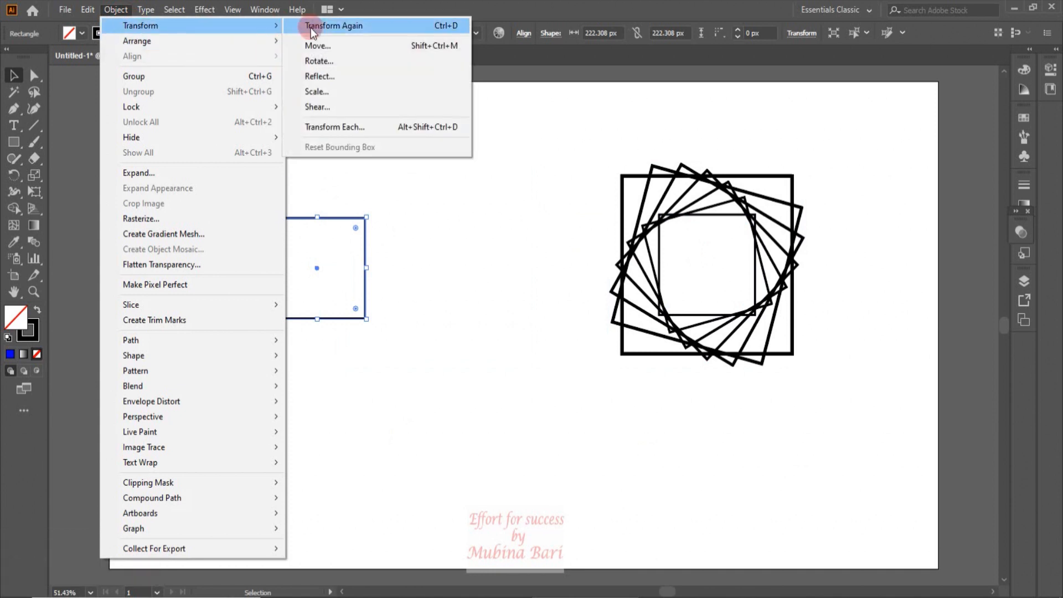
click(348, 128)
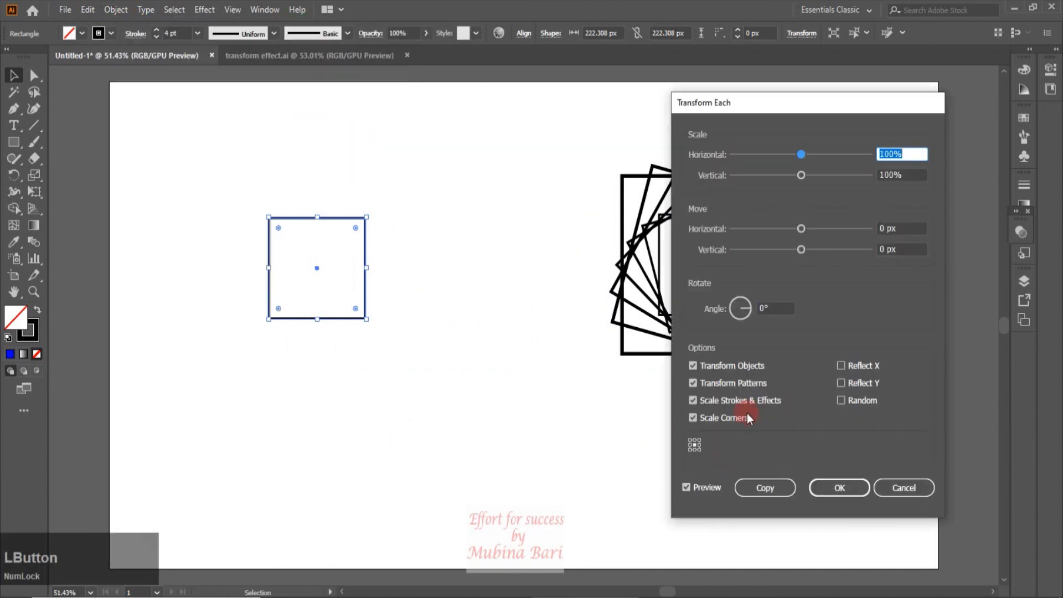
double_click(763, 311)
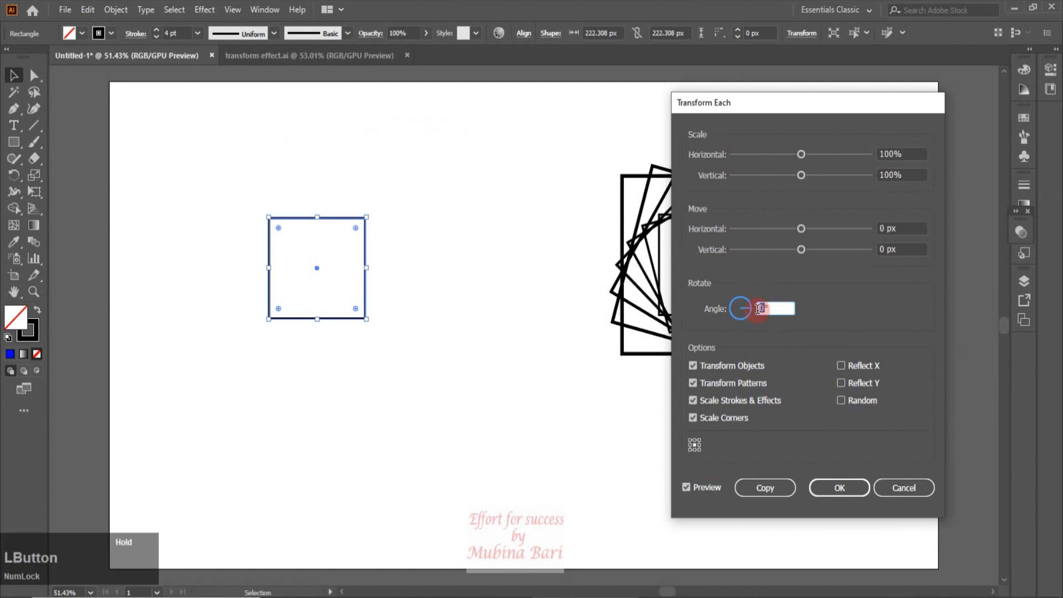
text(15)
double_click(884, 155)
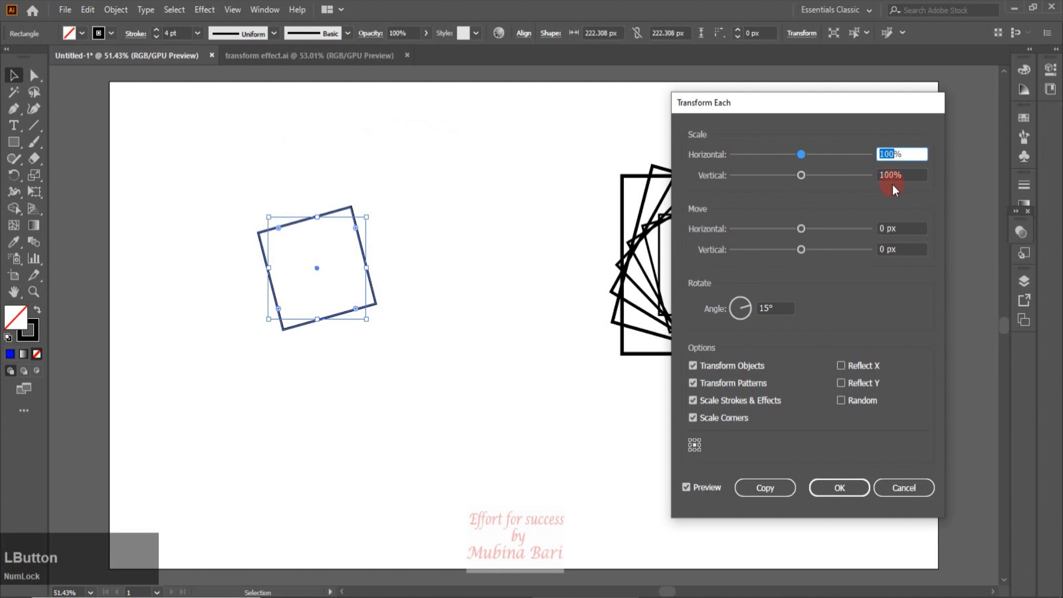
text(10)
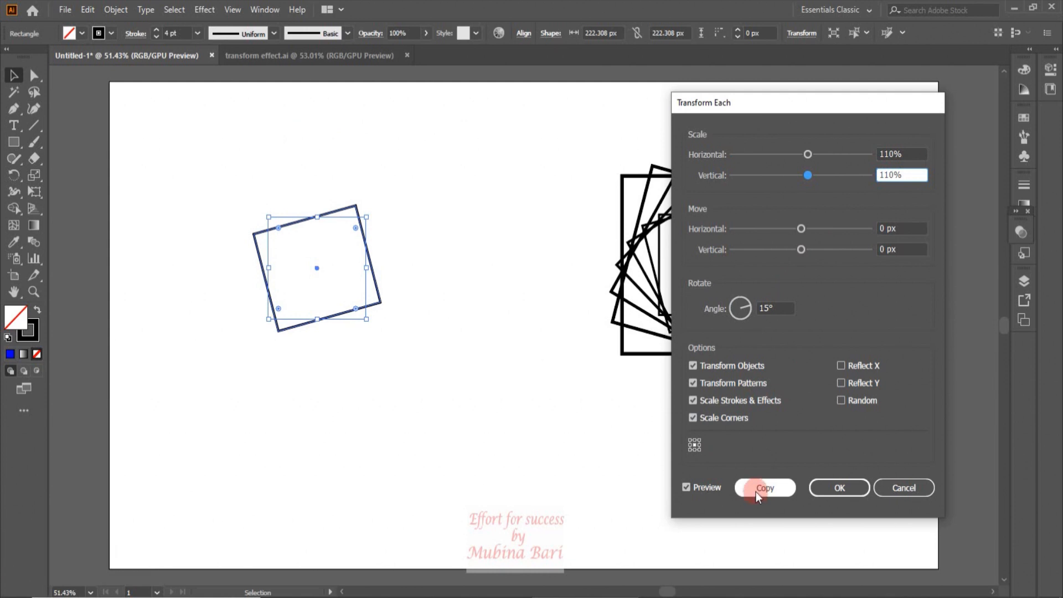
click(759, 487)
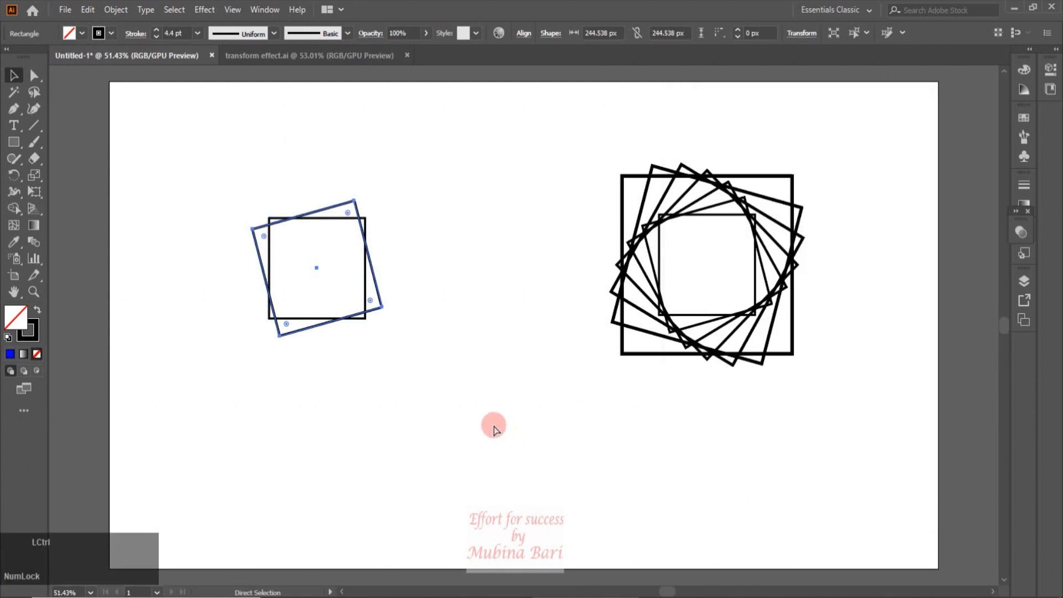
- Repeat the Transform Each copy six times and delete the surplus outermost square
key(ctrl+d)
key(ctrl+d)
key(ctrl+d)
key(ctrl+d)
key(ctrl+d)
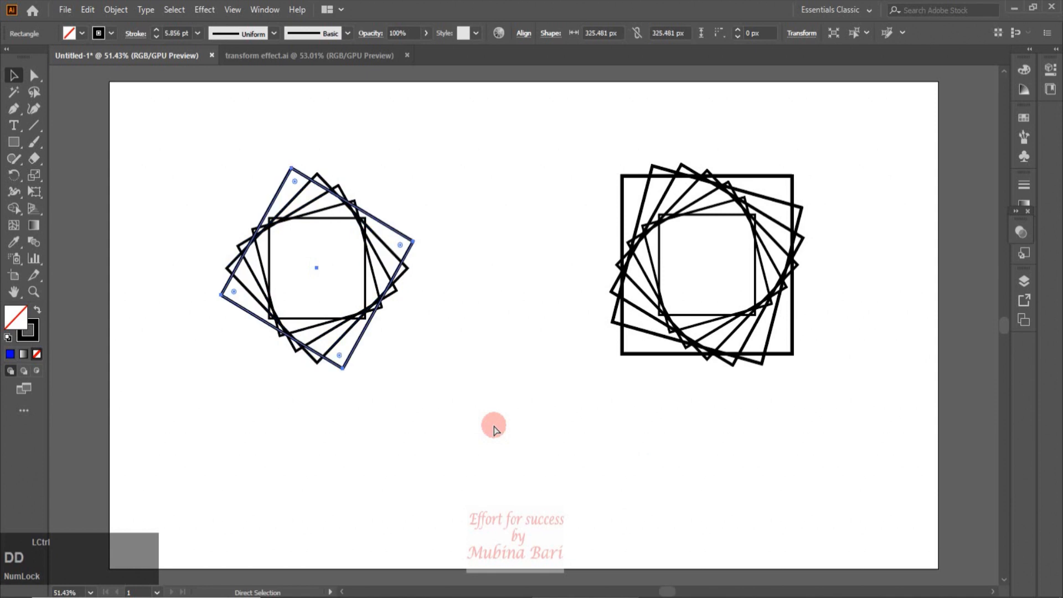
key(ctrl+d)
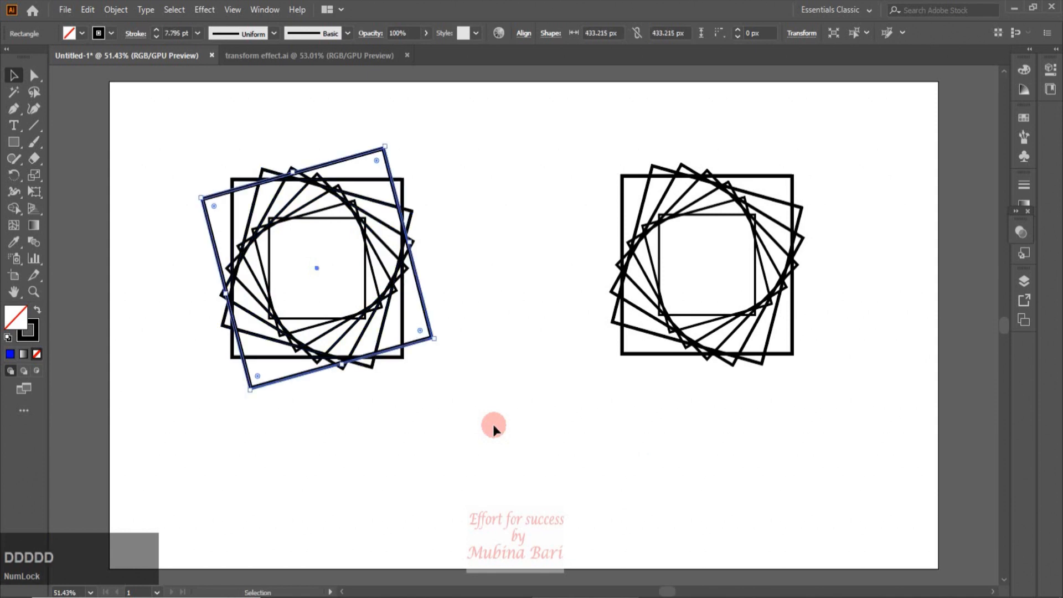
click(493, 424)
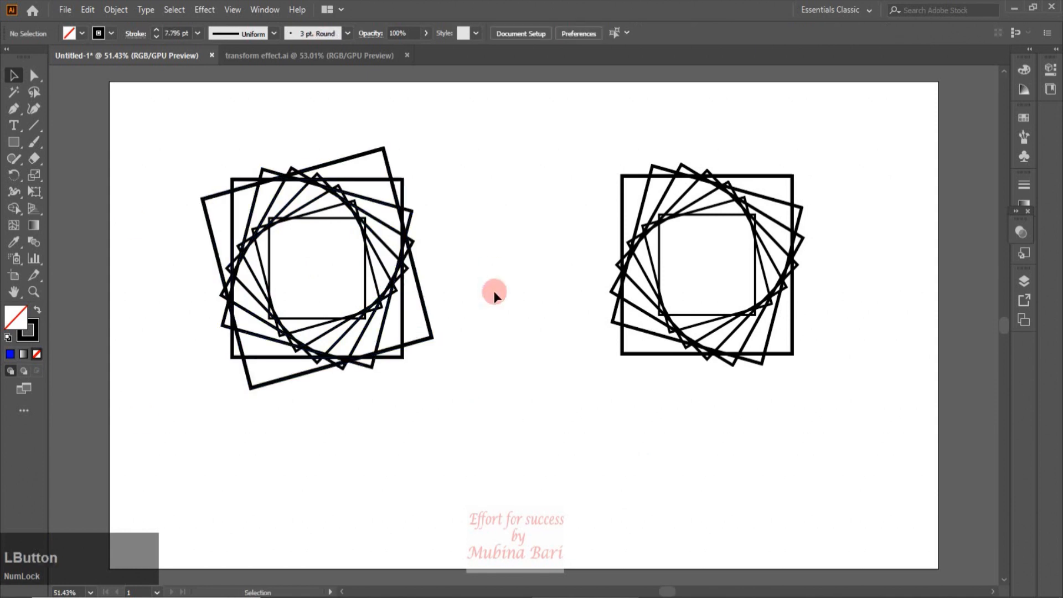
click(395, 347)
key(Delete)
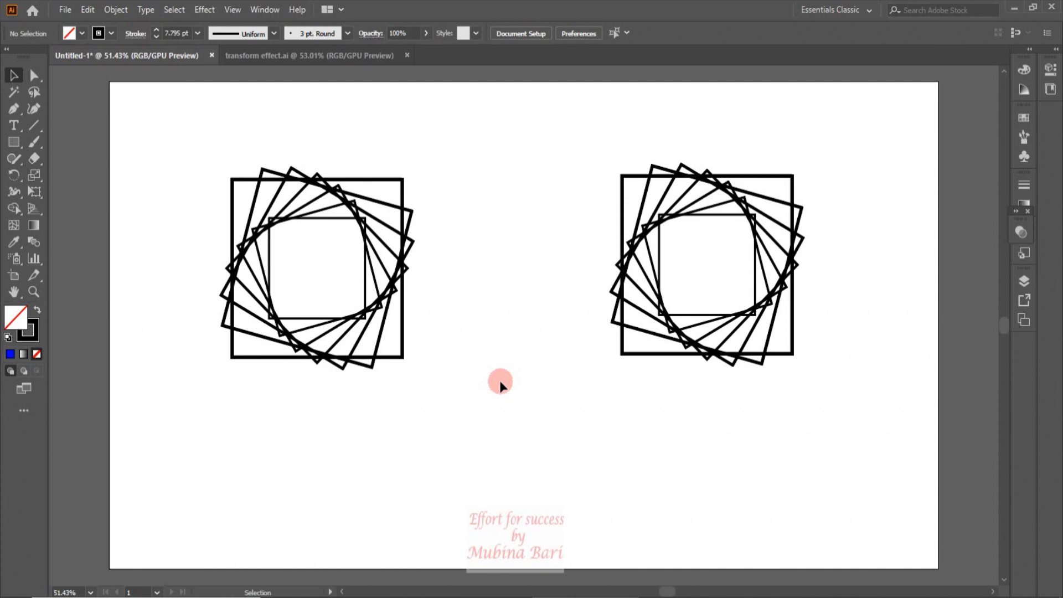
- Compare the paths of both figures in Outline view, return to GPU Preview and deselect them
drag(189, 133, 767, 374)
click(235, 10)
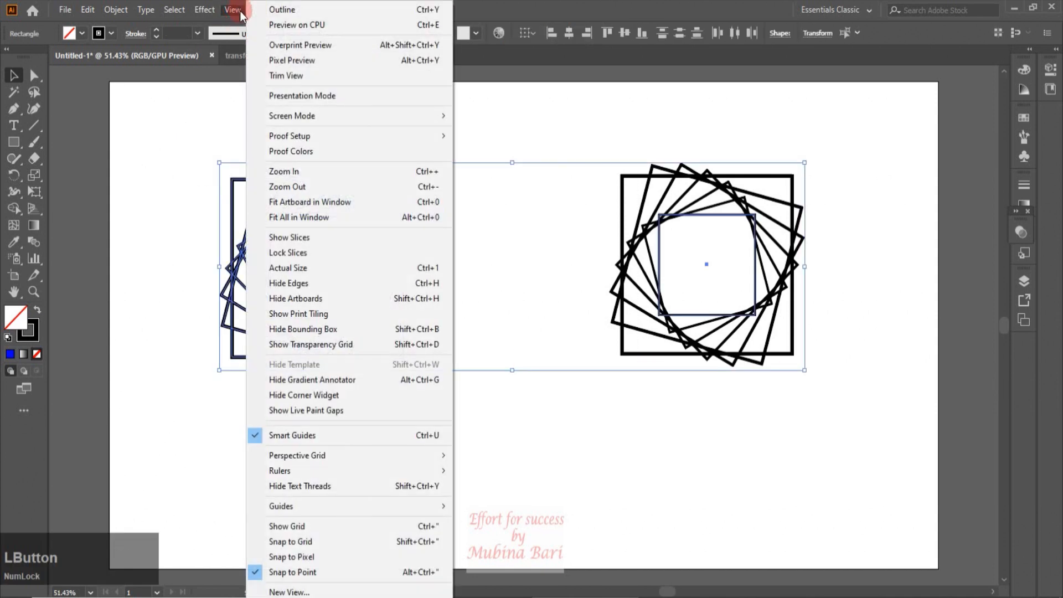
click(287, 12)
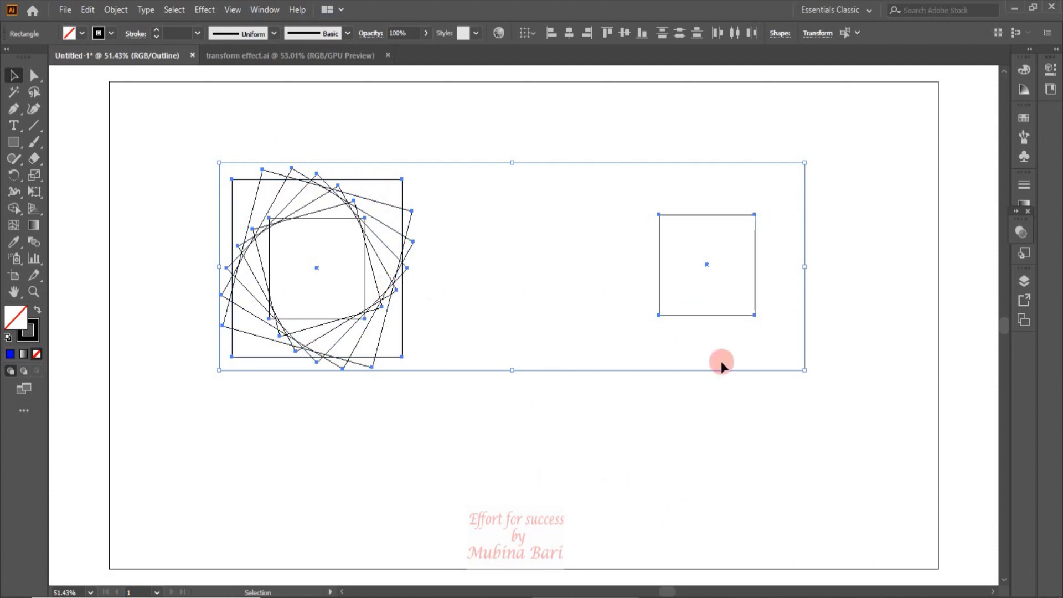
click(233, 10)
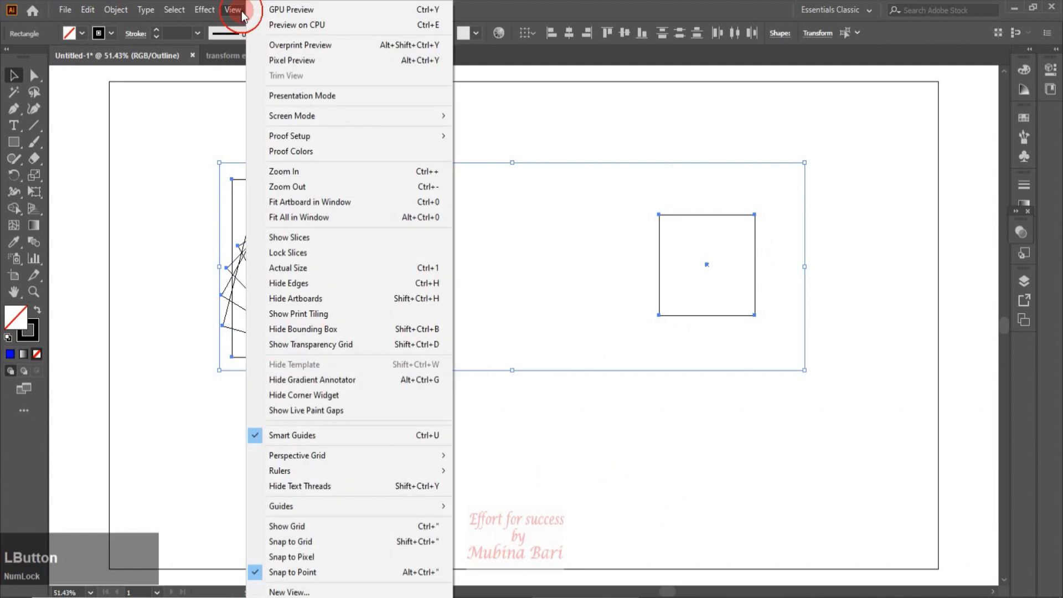
click(277, 12)
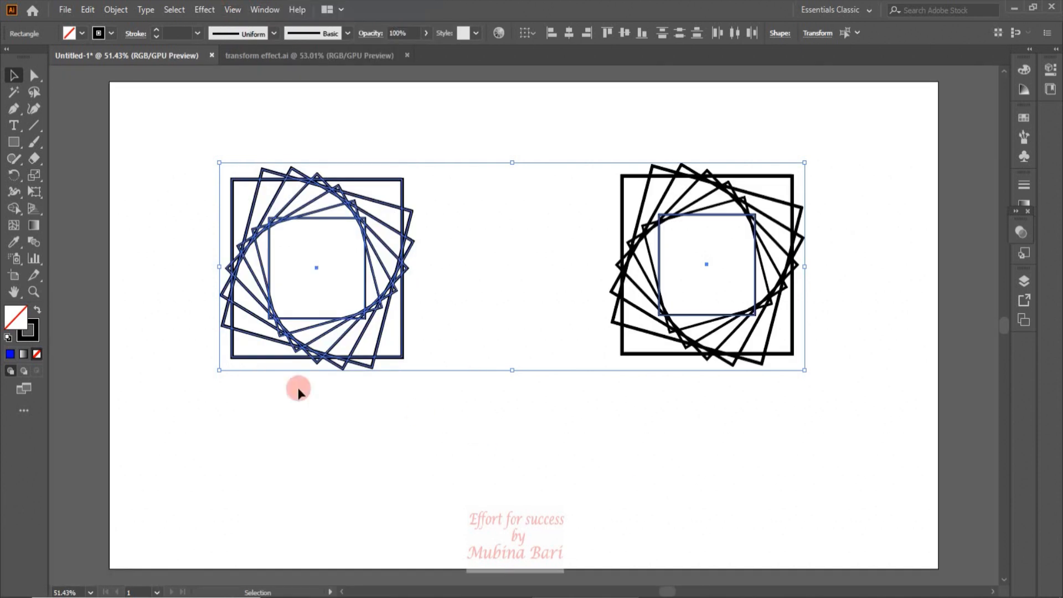
click(450, 447)
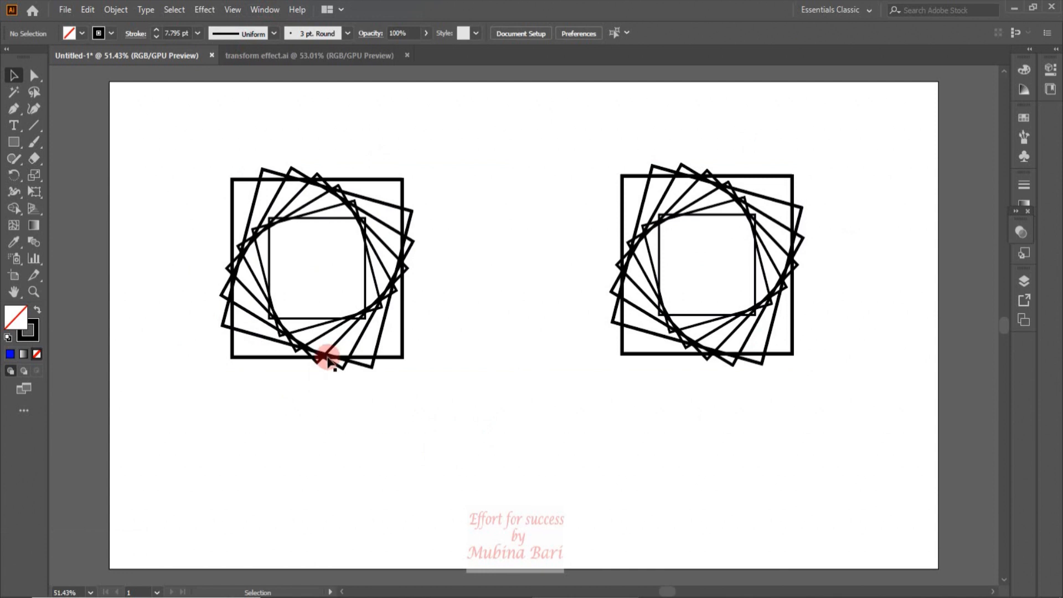
- Pull the two outermost squares out of the Transform Each figure, placing one below left and one below right
drag(283, 359, 137, 456)
drag(364, 365, 492, 505)
click(372, 363)
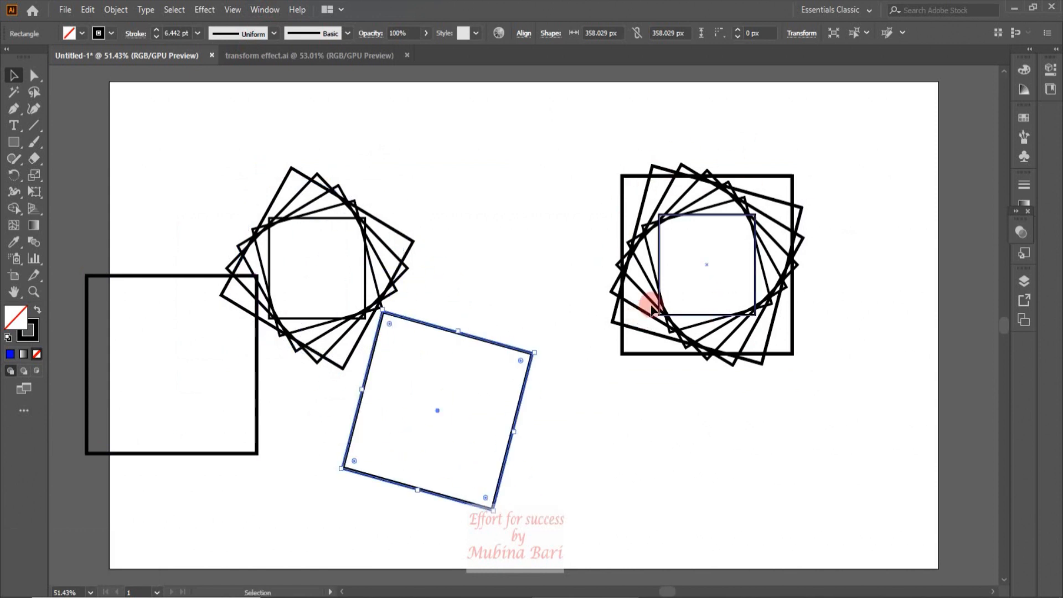
- Select the figure with the Transform effect, deselect it and try to grab its outermost square on its own
click(660, 265)
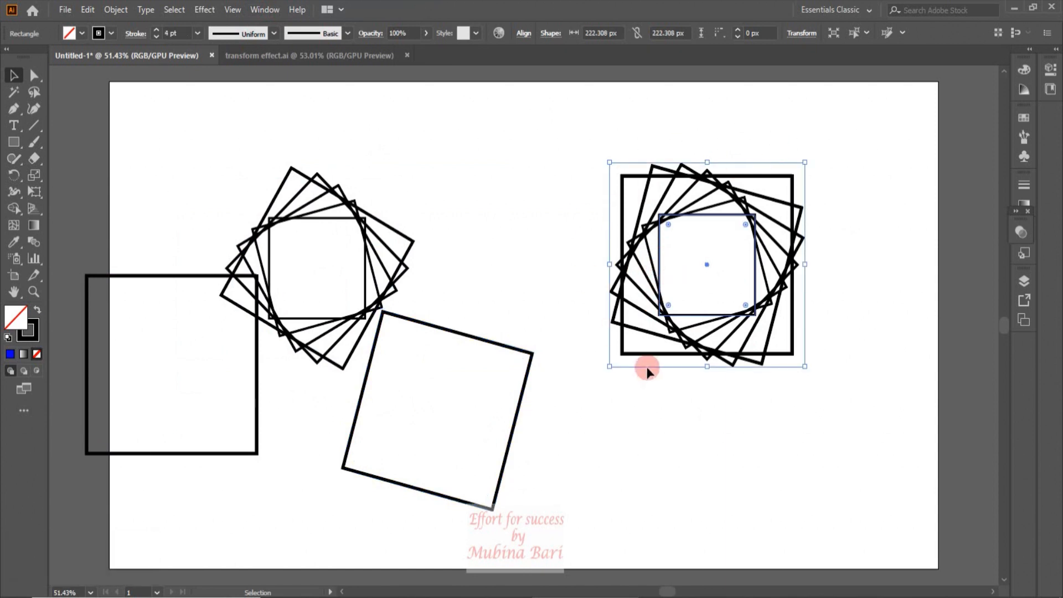
click(650, 452)
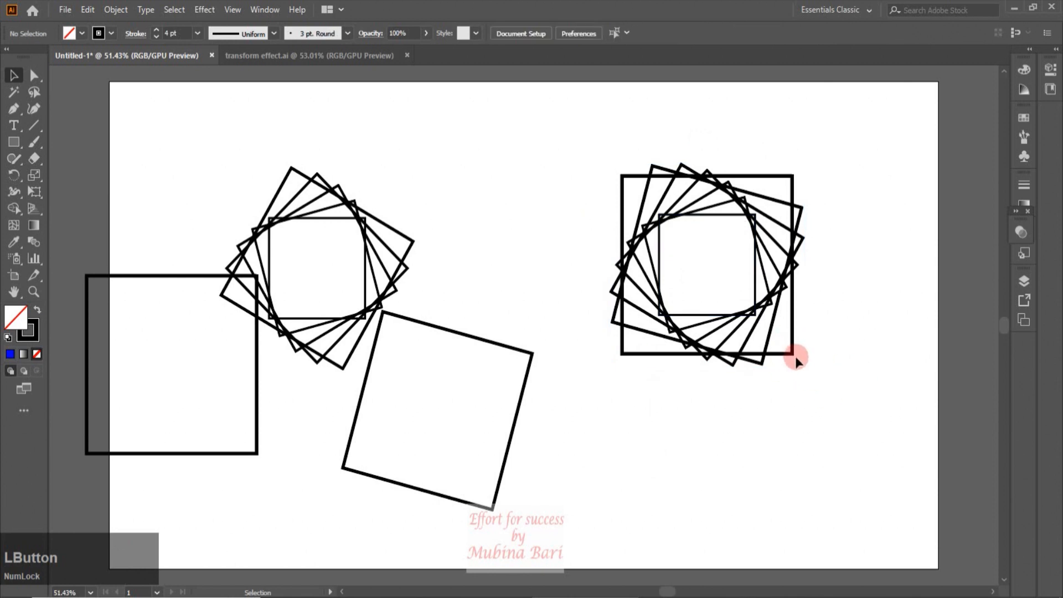
mouse_move(793, 356)
mouse_down()
mouse_move(812, 380)
mouse_move(830, 470)
mouse_move(800, 577)
mouse_move(723, 486)
mouse_move(793, 352)
mouse_up()
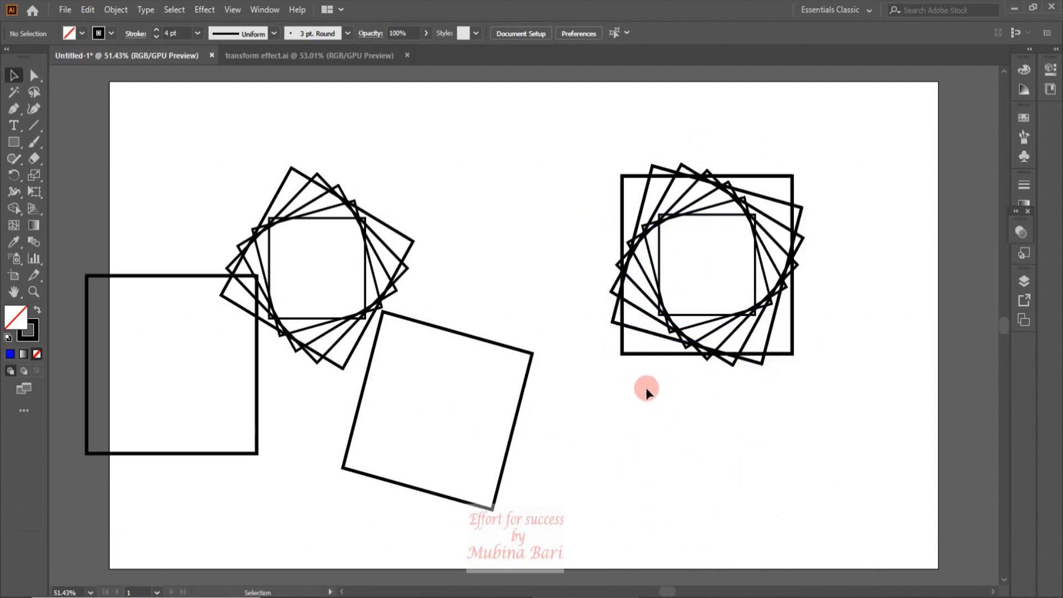
- Select the figure with the Transform effect and expand its appearance
drag(592, 153, 817, 345)
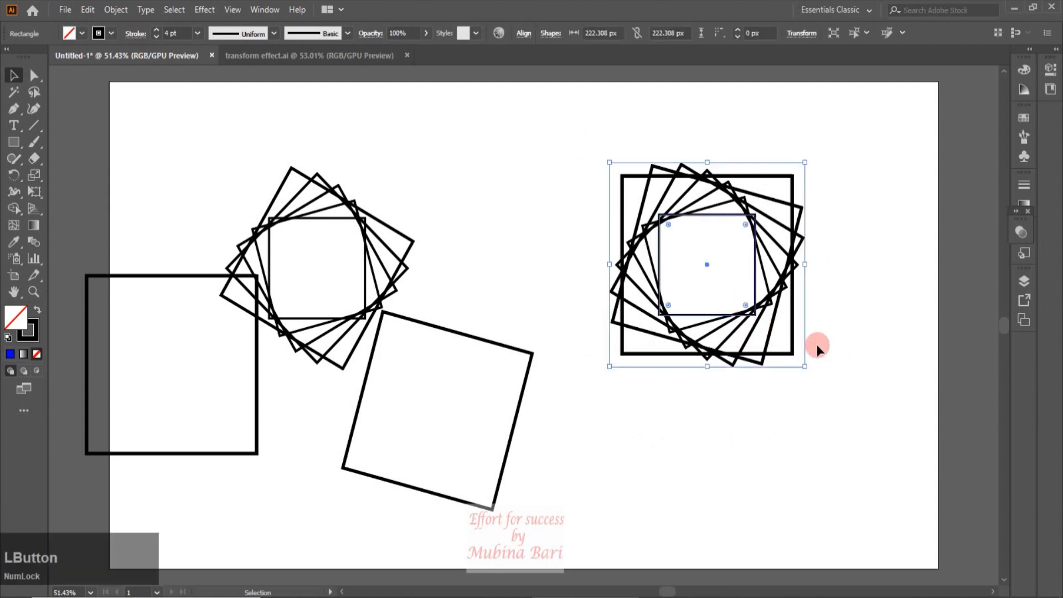
click(118, 12)
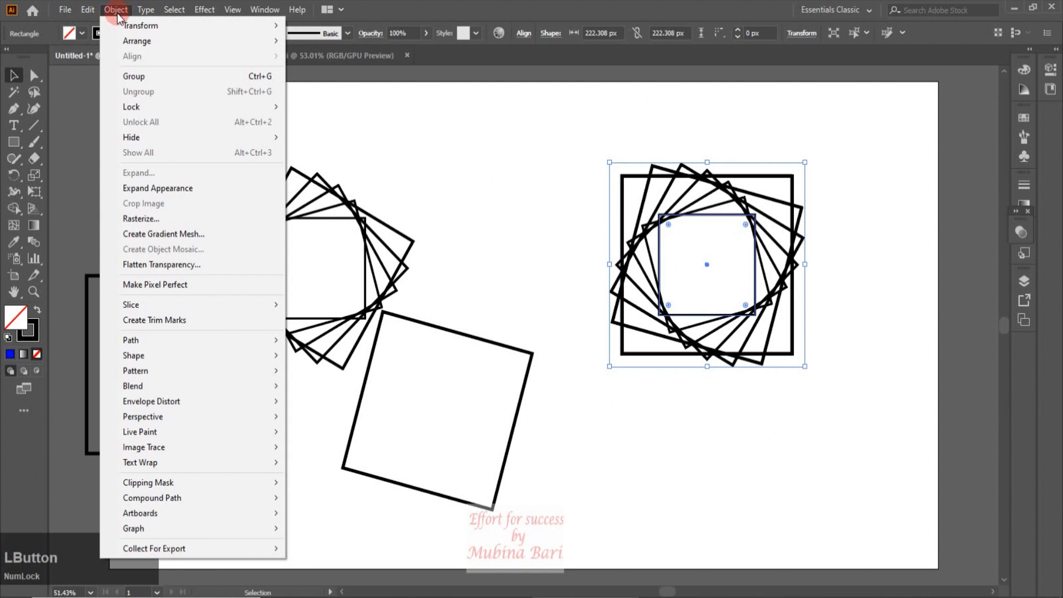
click(189, 191)
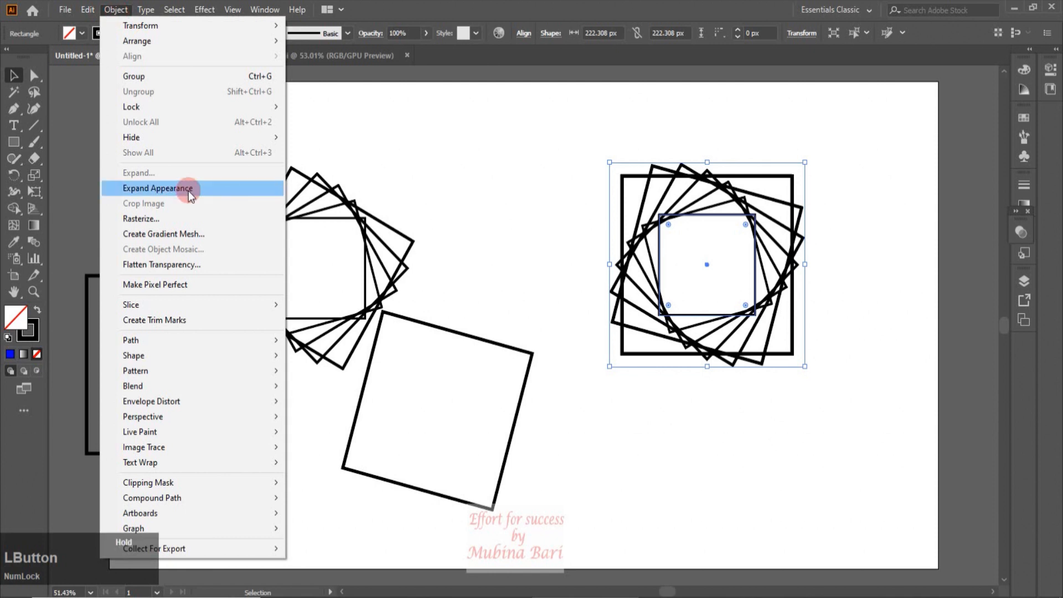
- Deselect the expanded figure, move it slightly left by its outermost square, and deselect it again
click(752, 446)
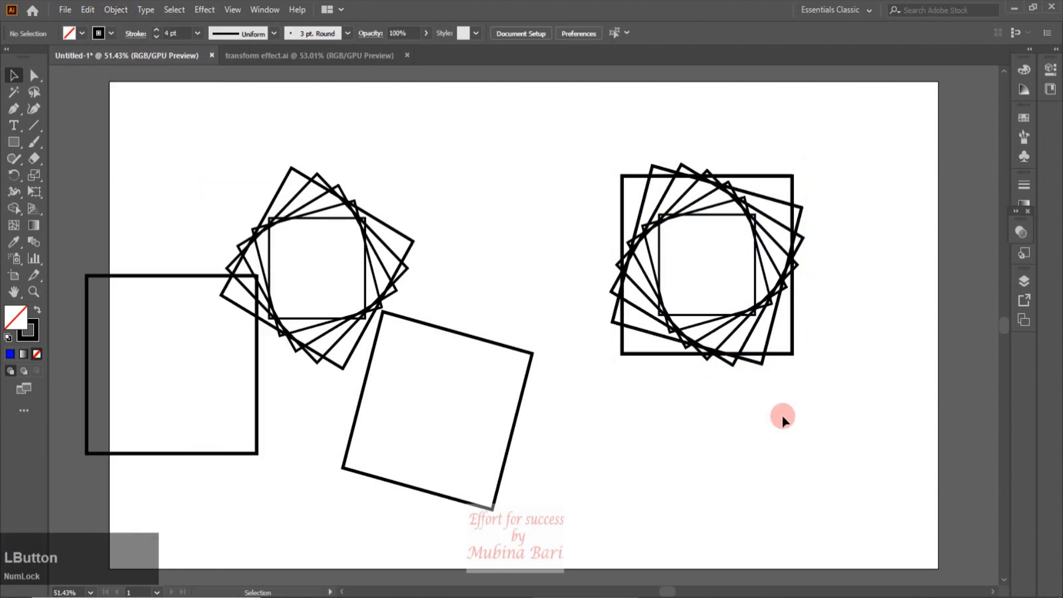
mouse_move(788, 353)
mouse_down()
mouse_move(859, 486)
mouse_move(776, 354)
mouse_up()
click(840, 288)
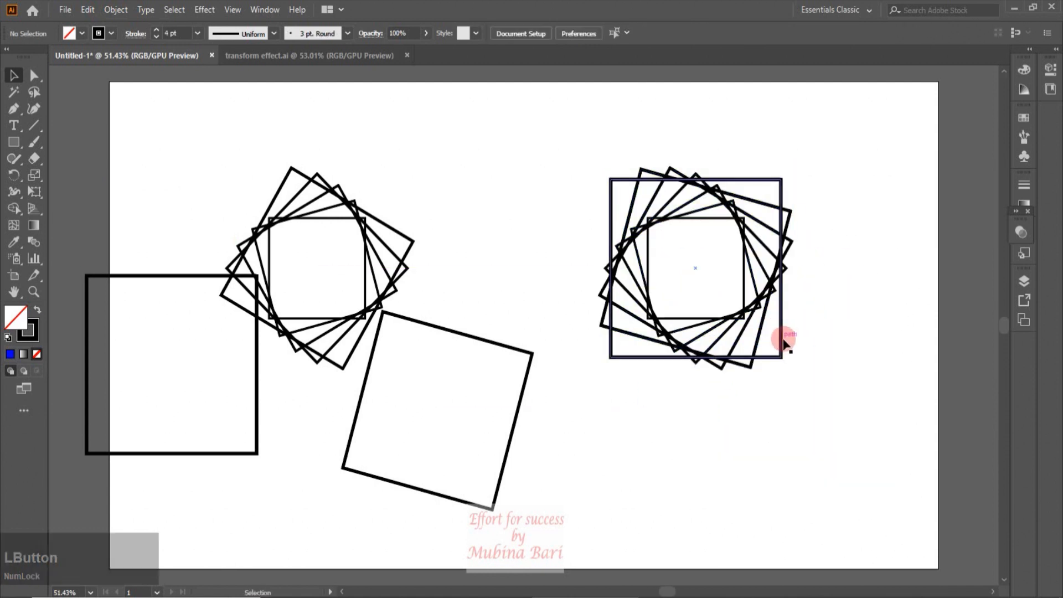
- Select the expanded figure, inspect its paths in Outline view, then return to GPU Preview and deselect it
click(782, 337)
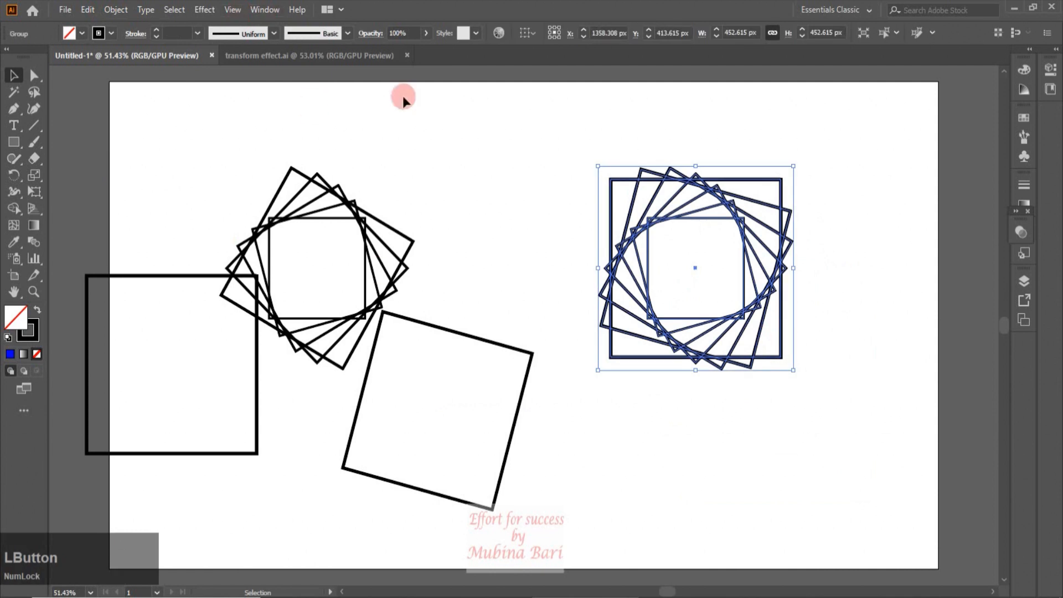
key(ctrl)
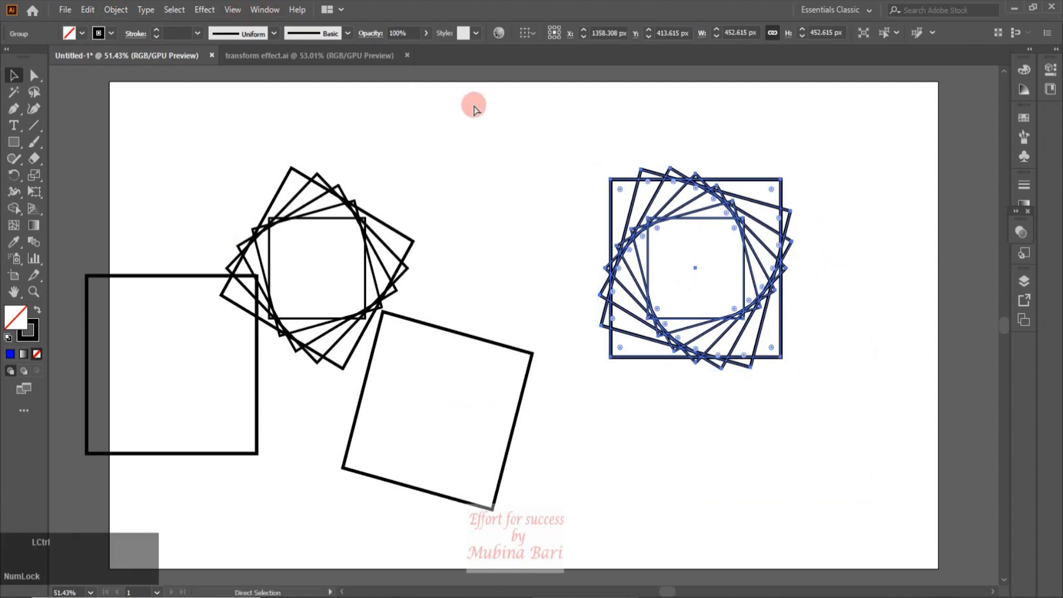
key(ctrl+y)
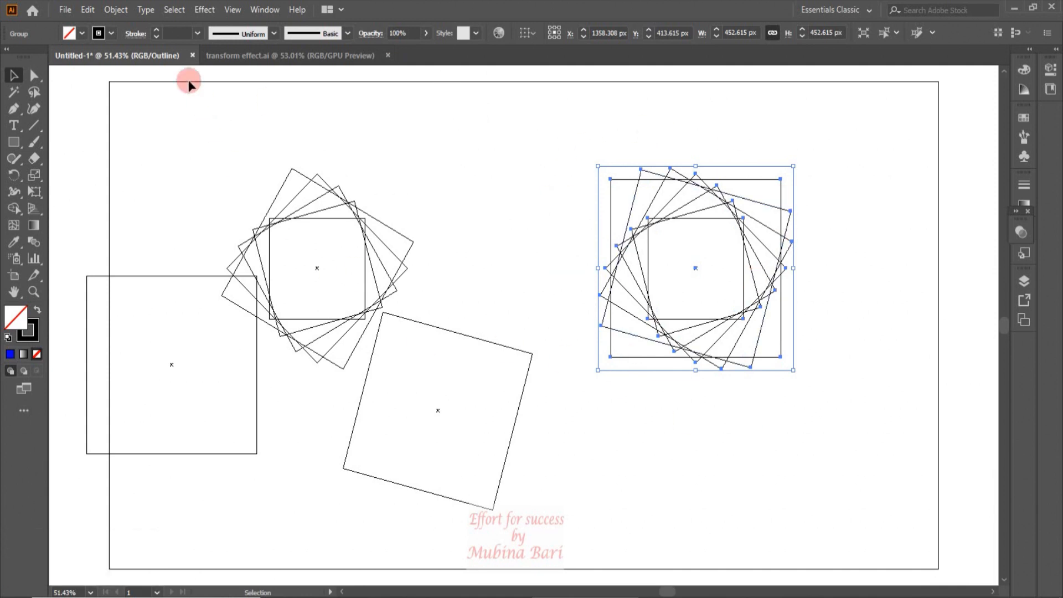
click(233, 10)
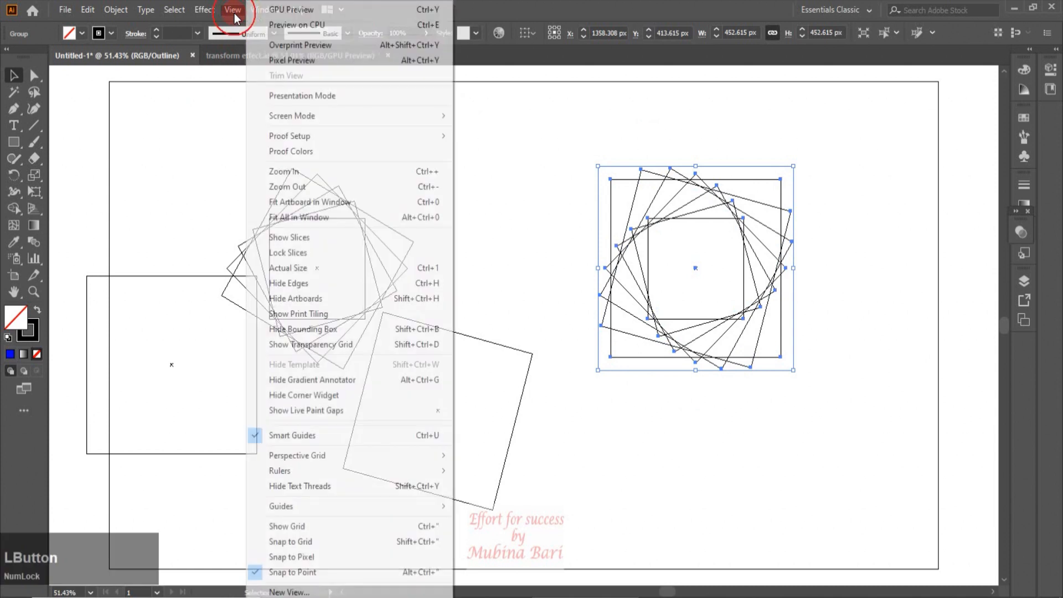
click(290, 16)
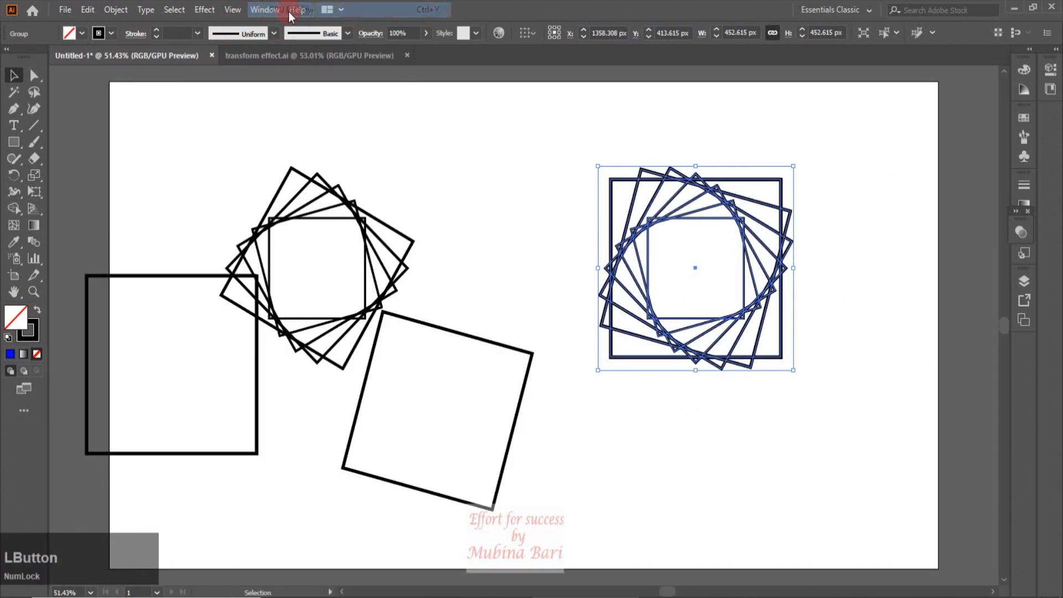
click(828, 448)
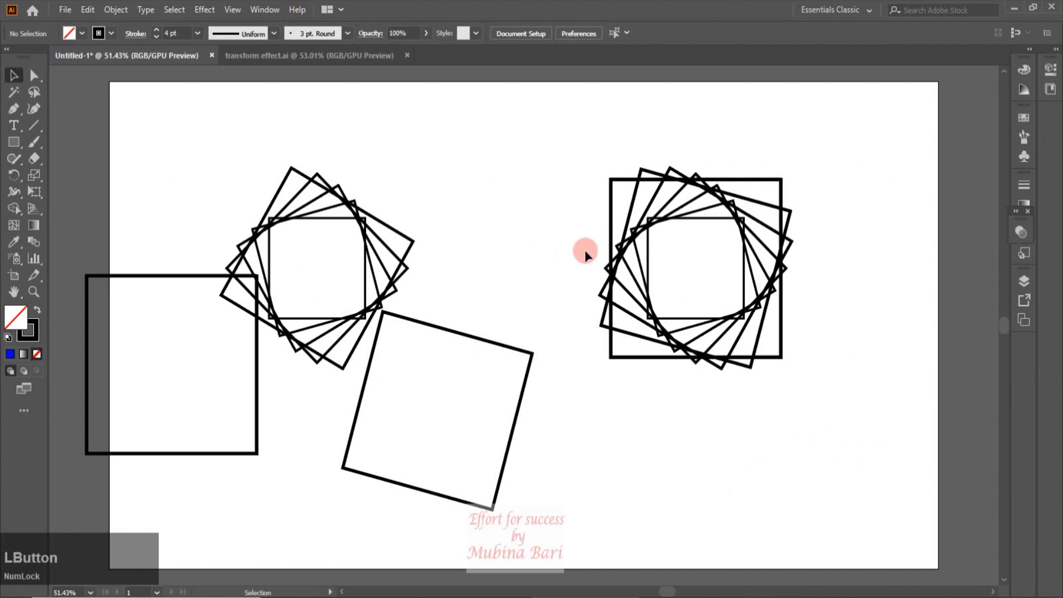
- Delete all the artwork in Untitled-1 and switch to the transform effect.ai document
key(ctrl+a)
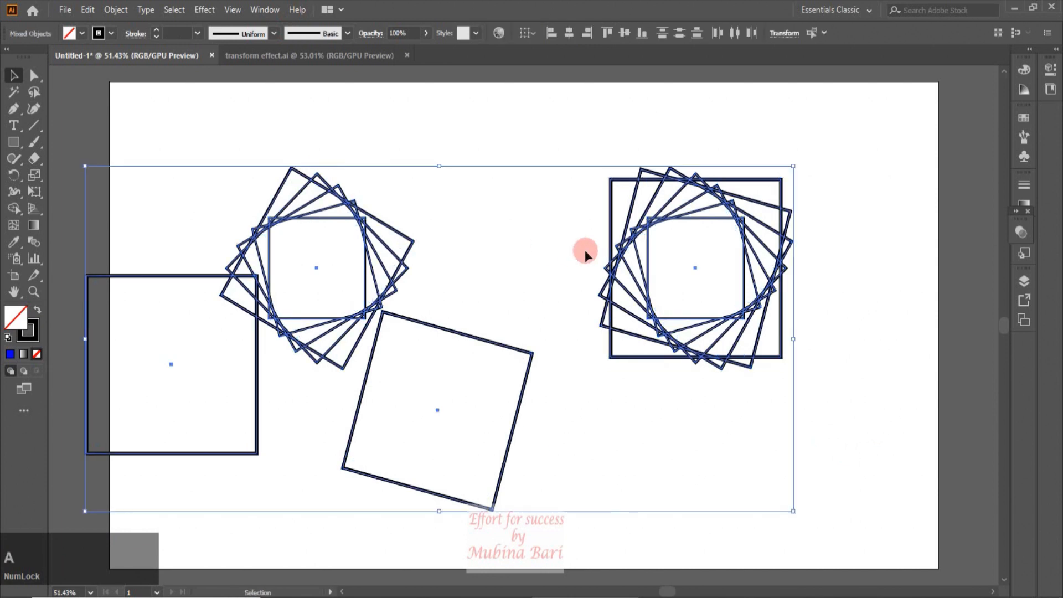
key(Delete)
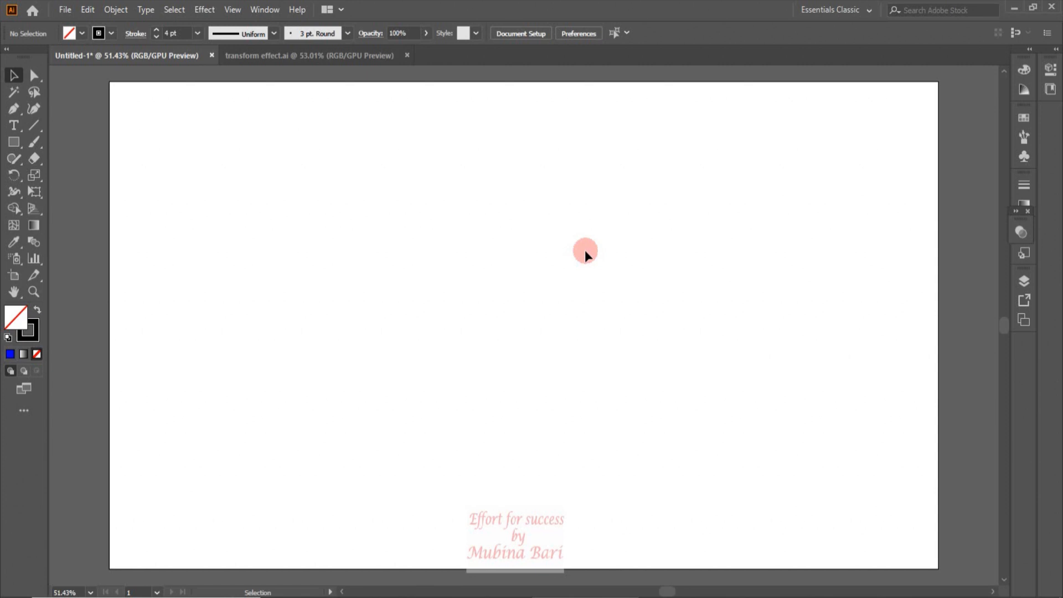
click(293, 54)
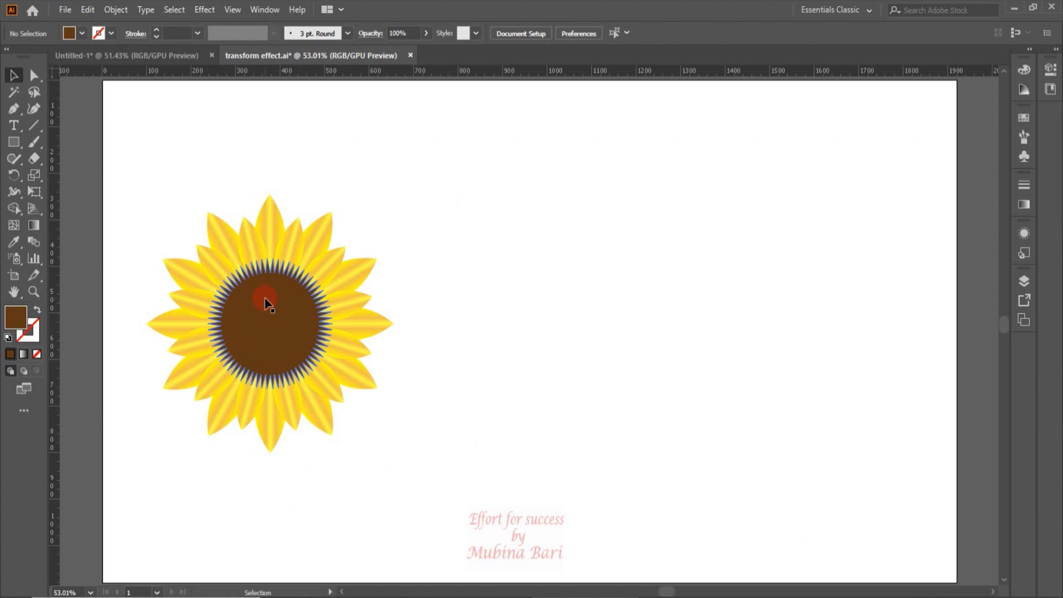
- Create a brown 350 × 350 px circle with the Ellipse tool, to the right of the sunflower
click(20, 145)
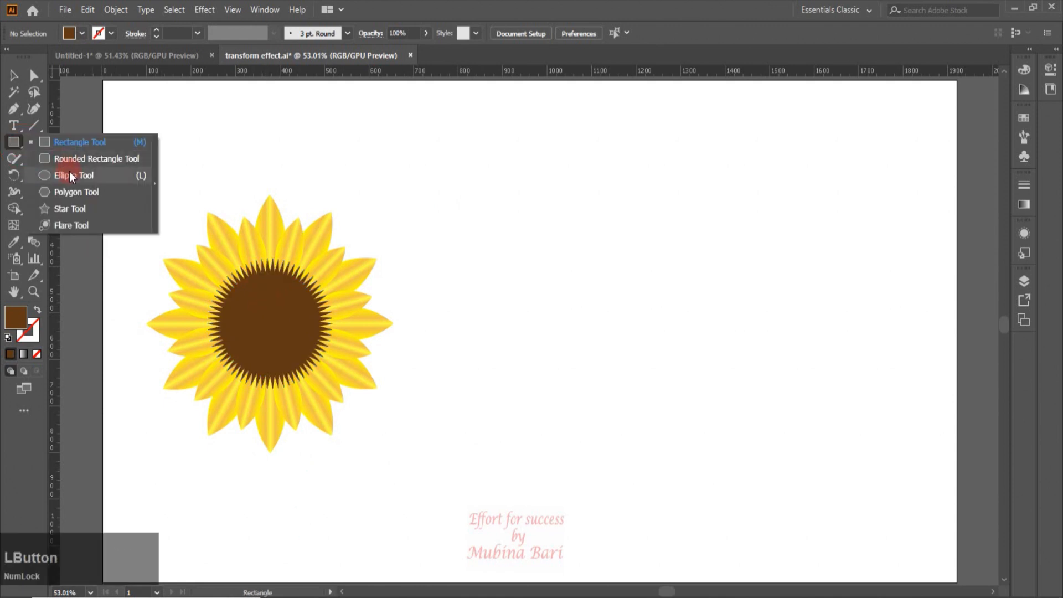
drag(70, 174, 71, 175)
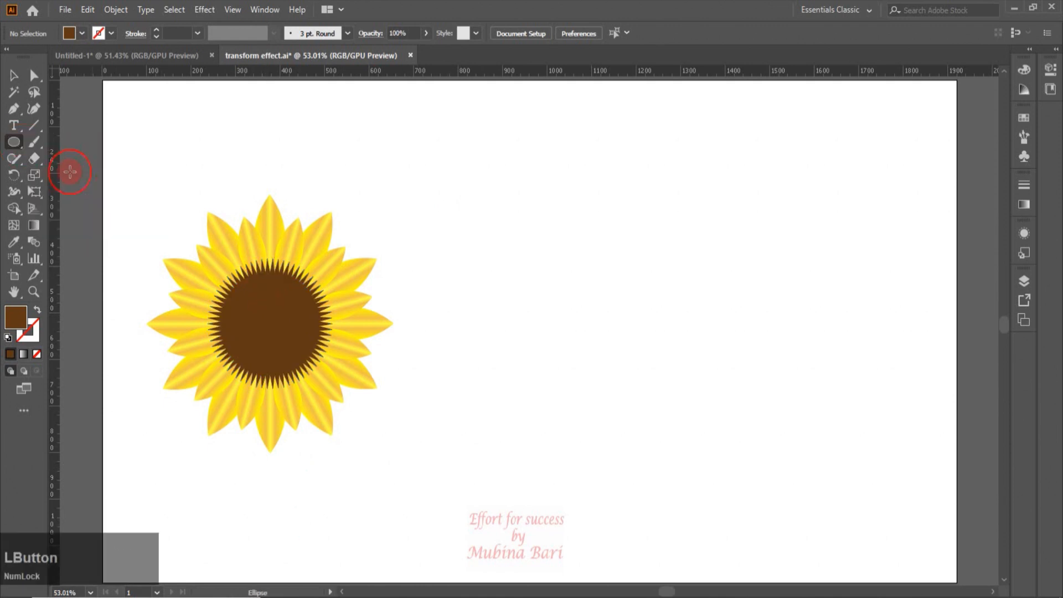
click(633, 325)
drag(548, 241, 525, 245)
text(350)
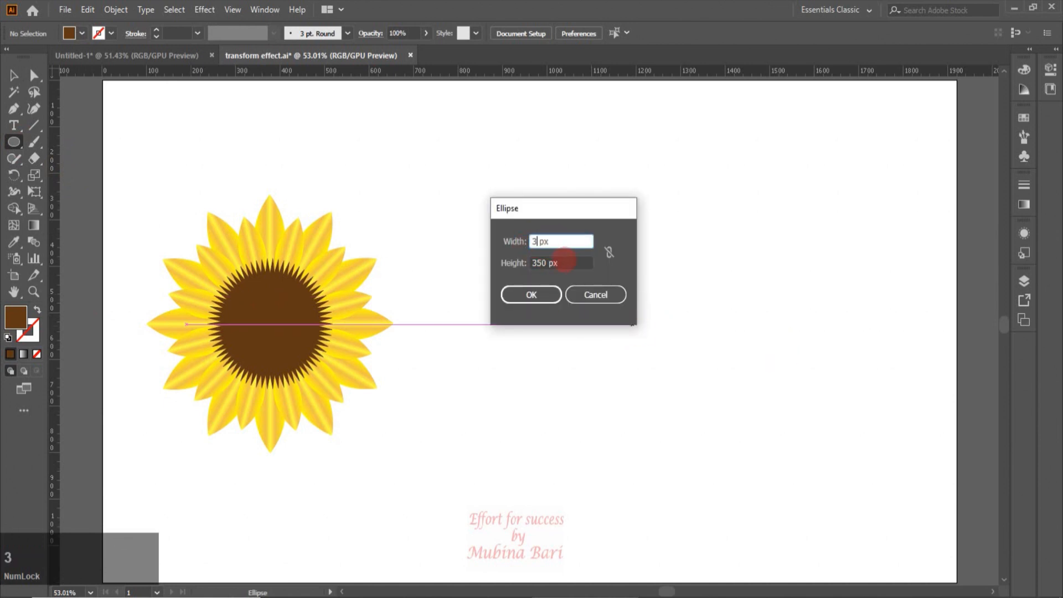
drag(546, 266, 523, 267)
click(536, 294)
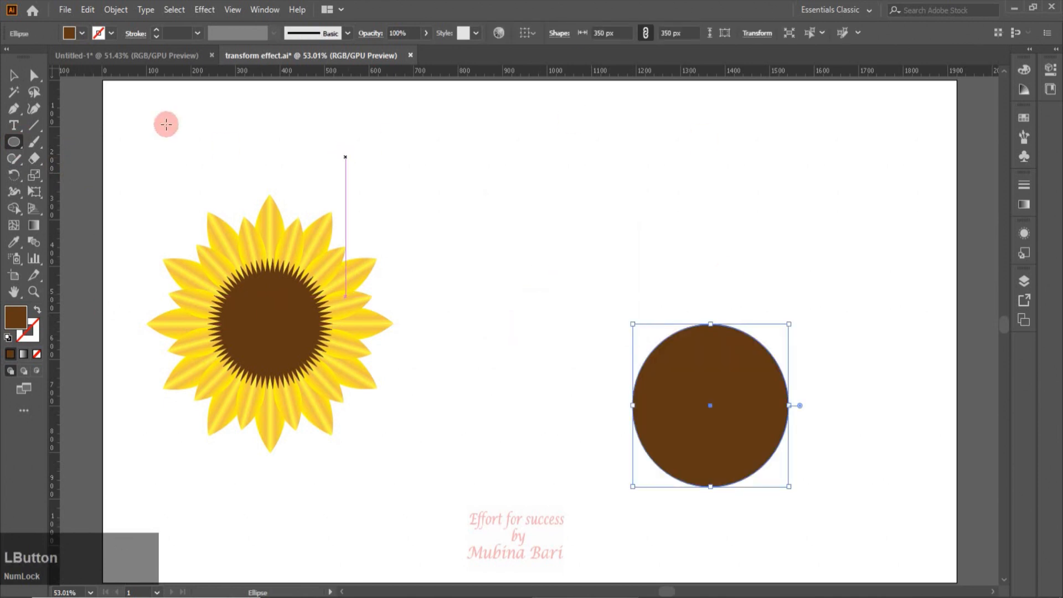
- Draw a square about 153 px wide with the Rectangle tool, above and left of the new circle
click(21, 148)
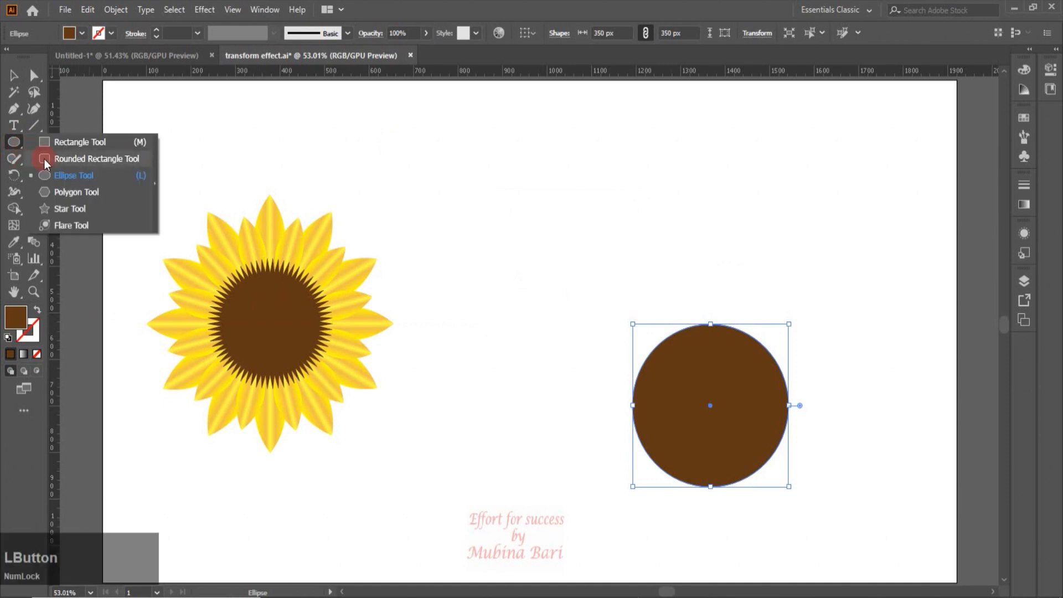
drag(64, 157, 65, 143)
drag(530, 162, 597, 232)
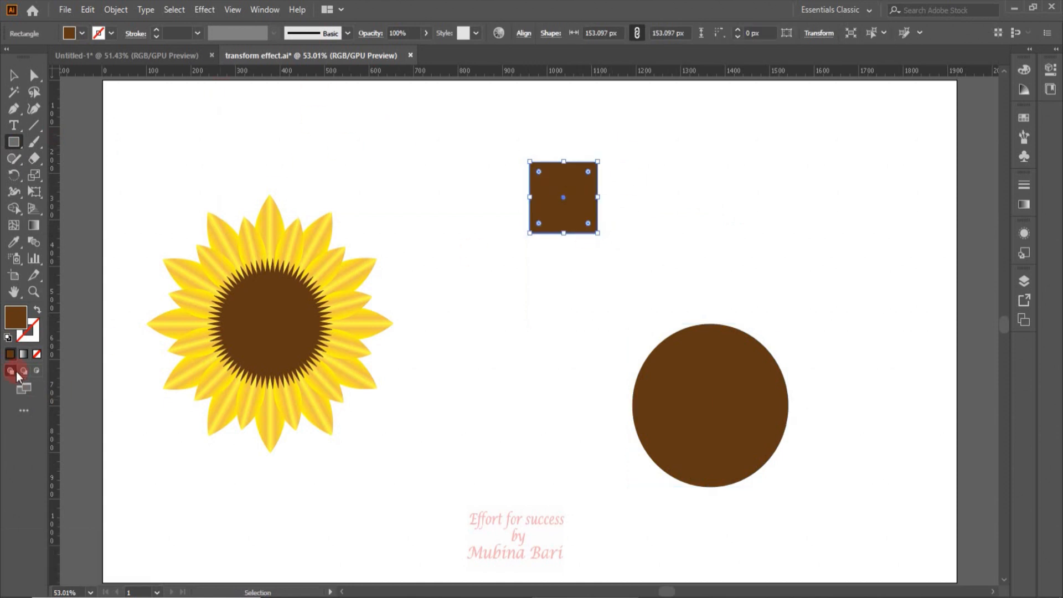
- Fill the square with a linear gradient running from a yellow start stop to a dark brown end stop
double_click(34, 223)
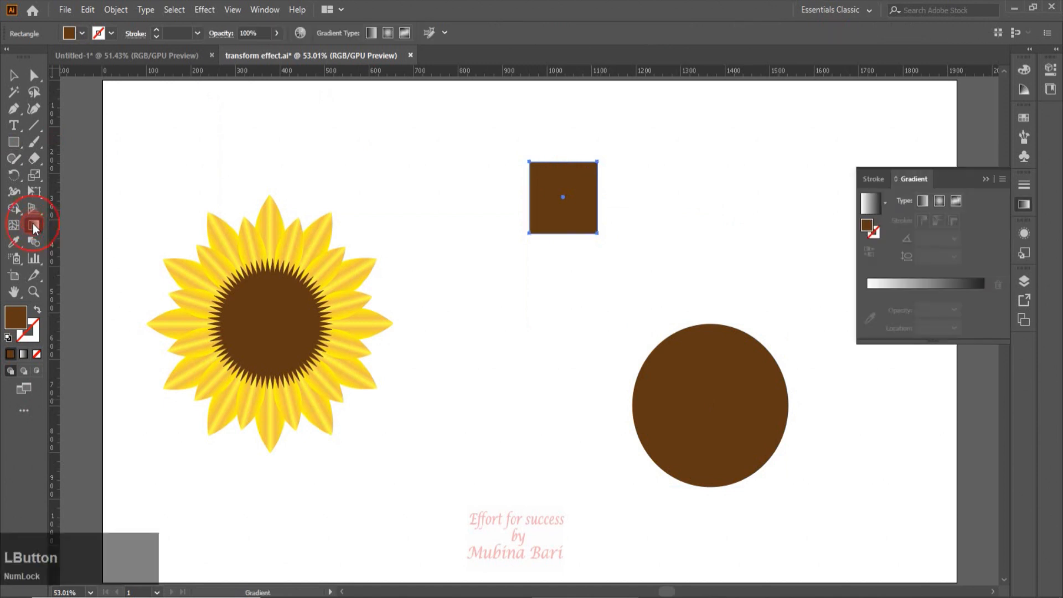
click(932, 285)
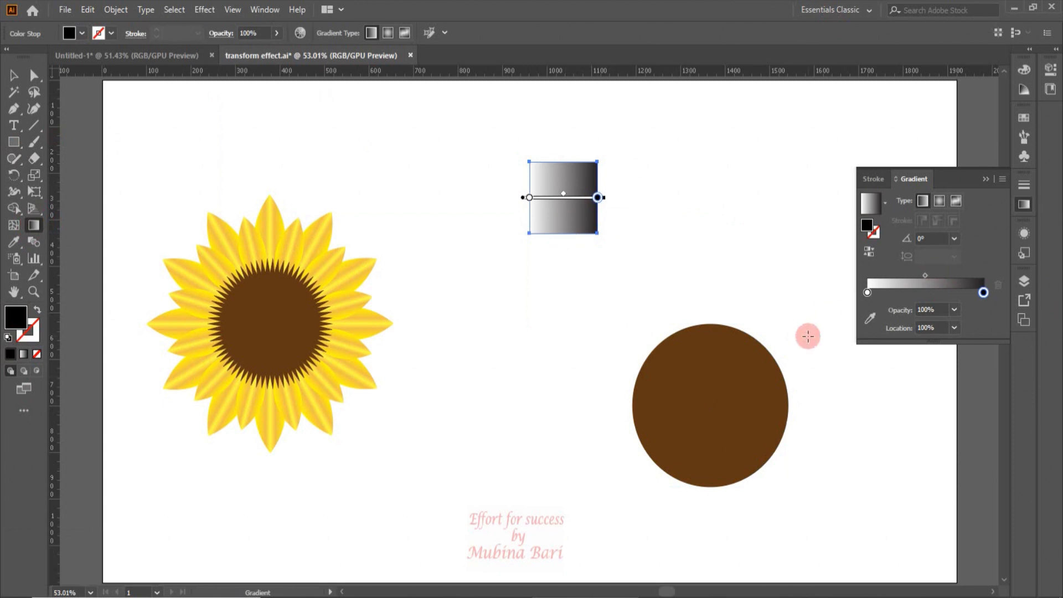
double_click(983, 293)
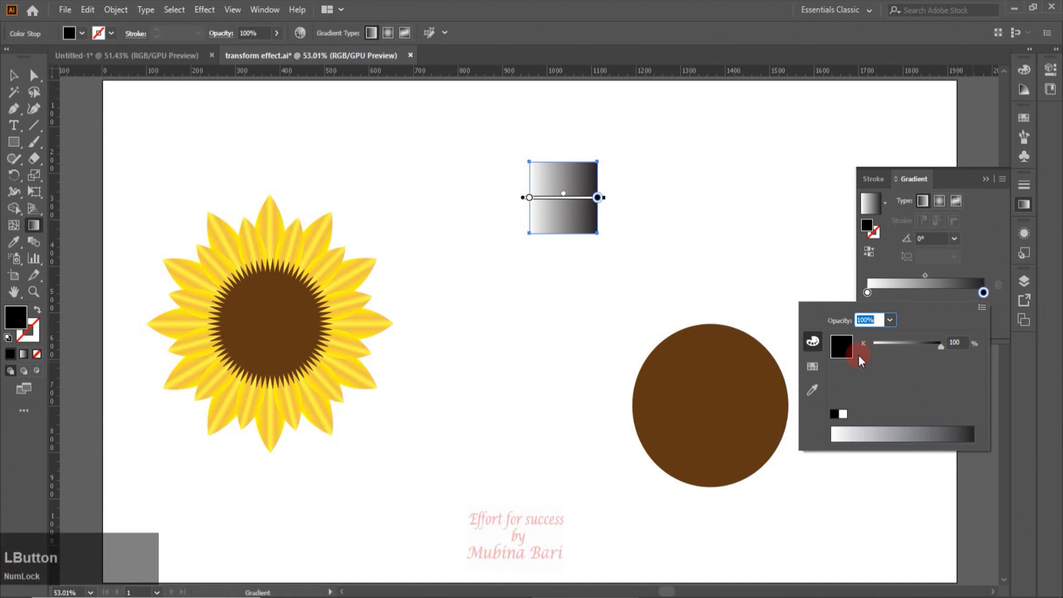
click(812, 366)
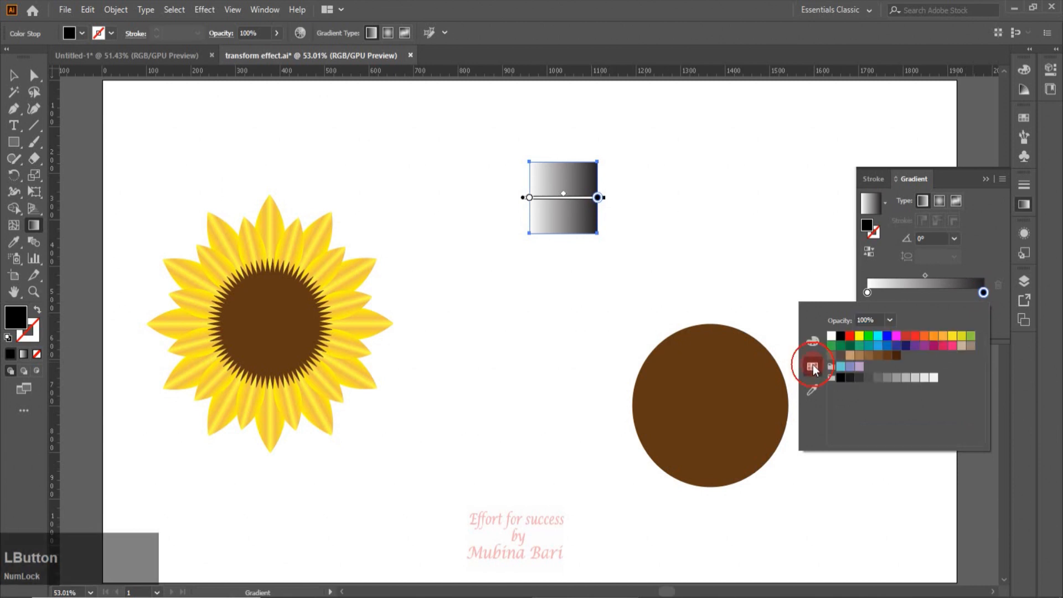
click(896, 355)
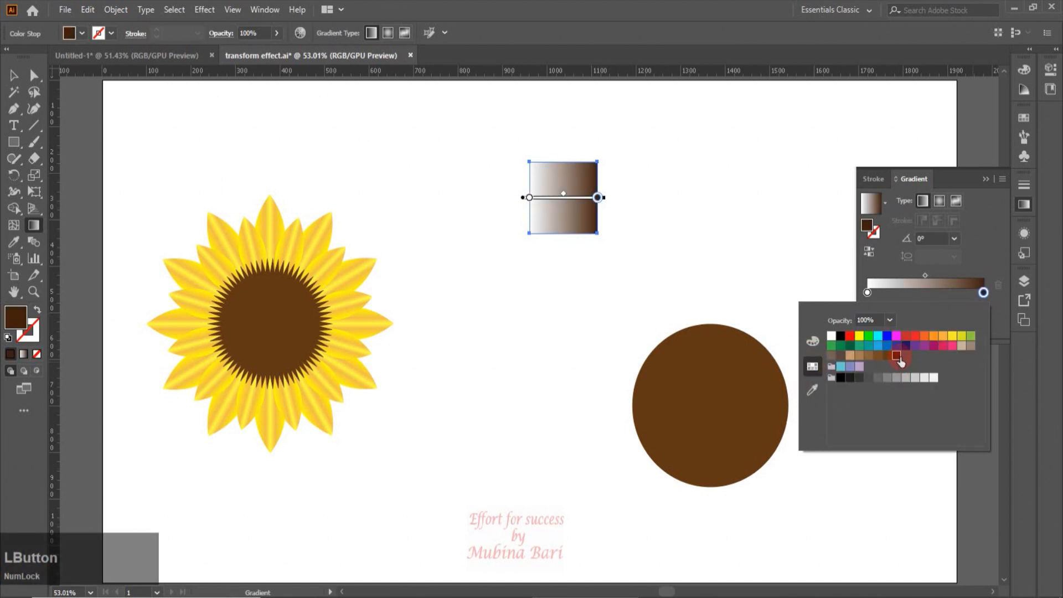
click(866, 293)
double_click(867, 293)
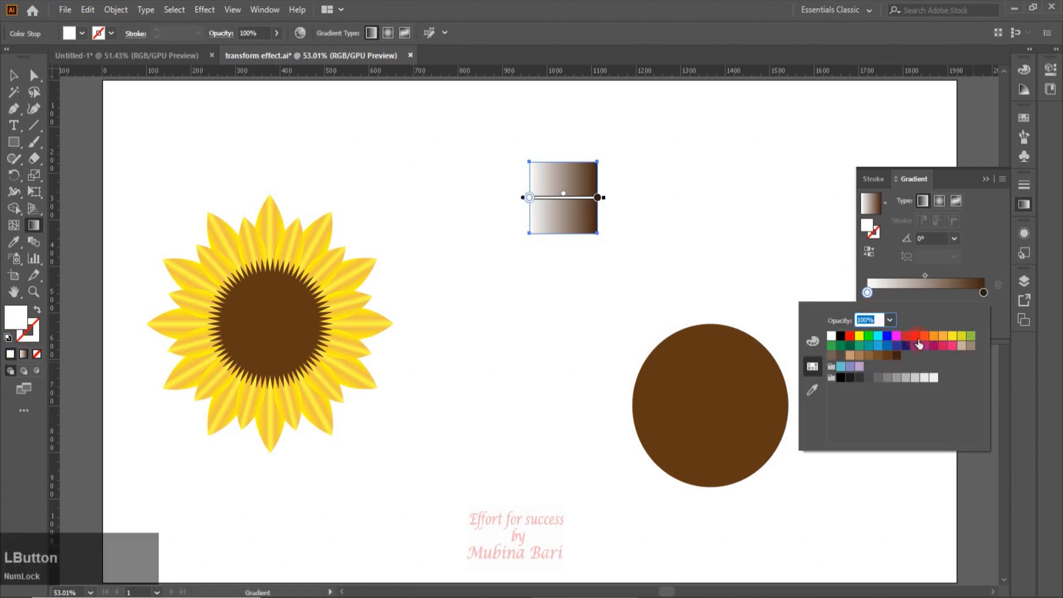
click(953, 336)
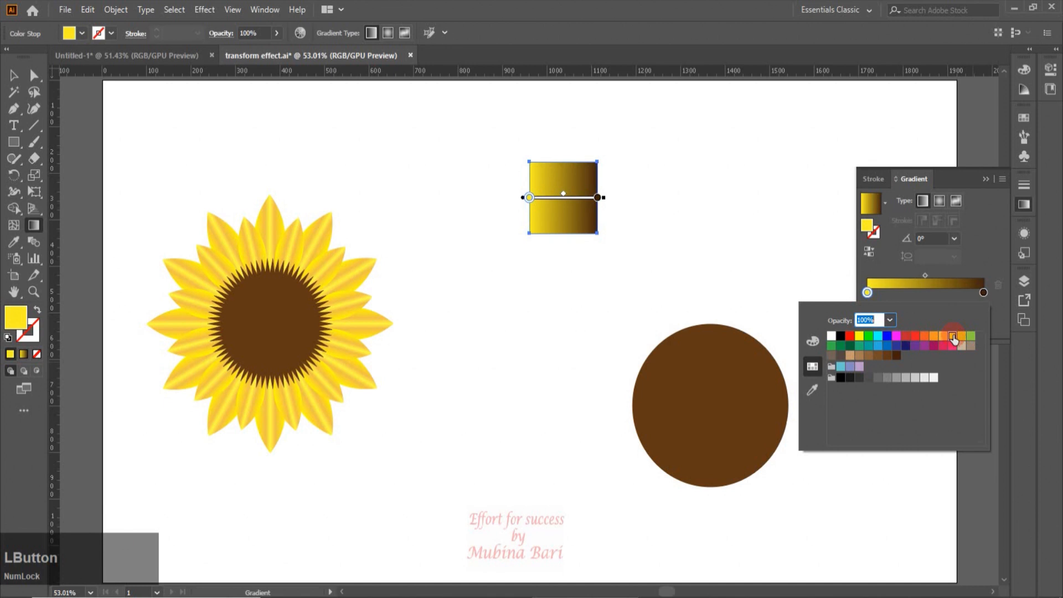
- Add a middle gradient stop at about 53% and darken the end stop to about 14% brightness in HSB
click(984, 290)
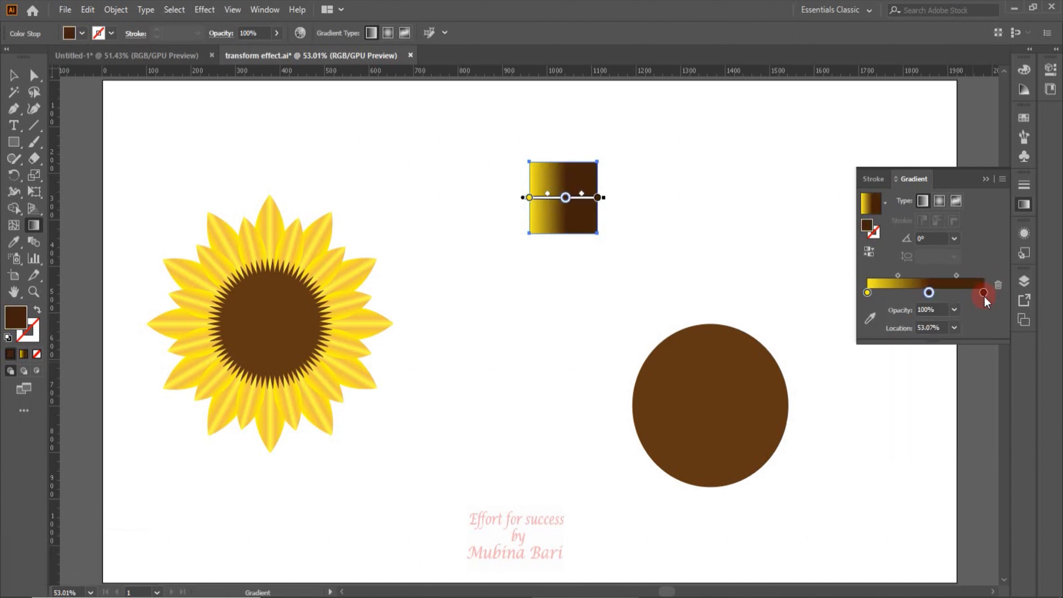
double_click(984, 296)
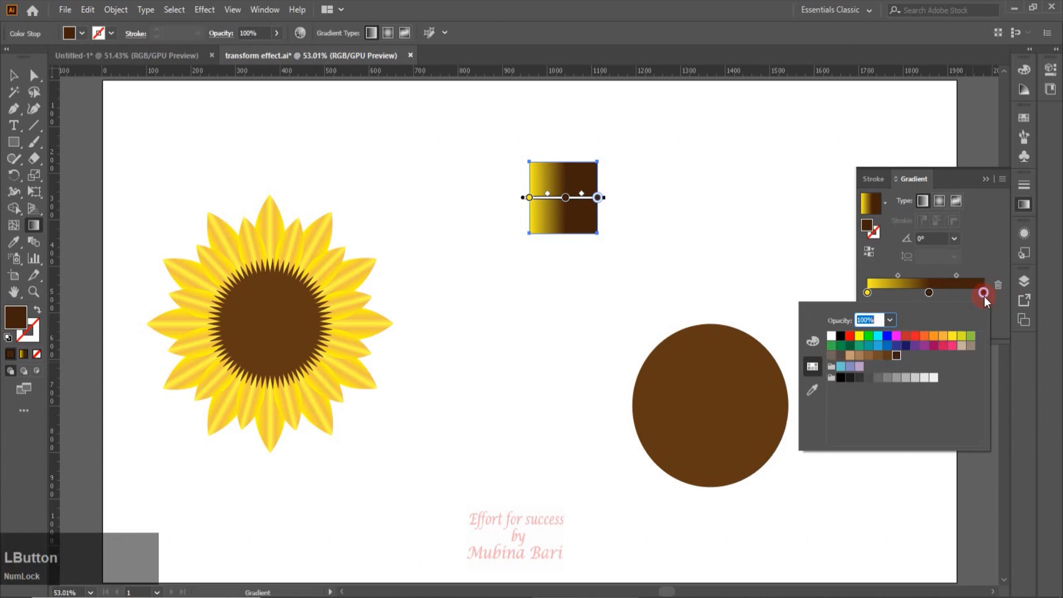
click(984, 296)
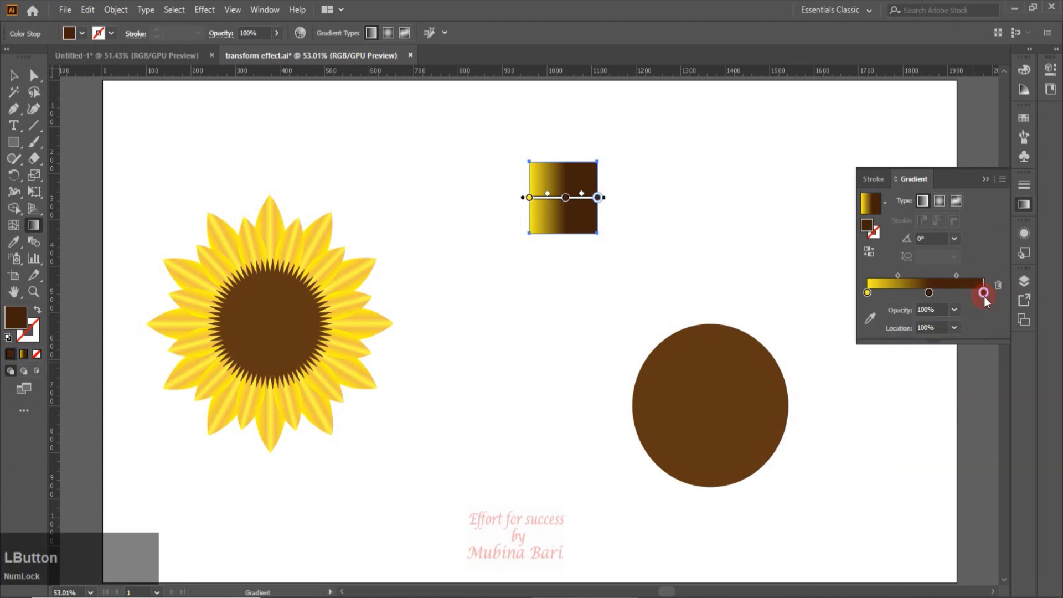
double_click(983, 290)
click(810, 342)
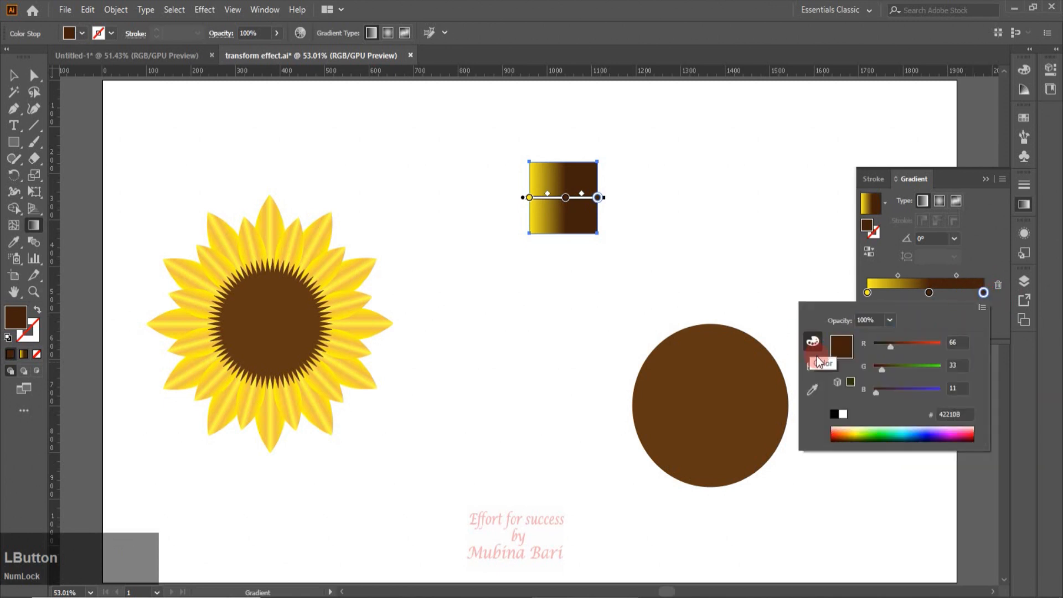
click(981, 308)
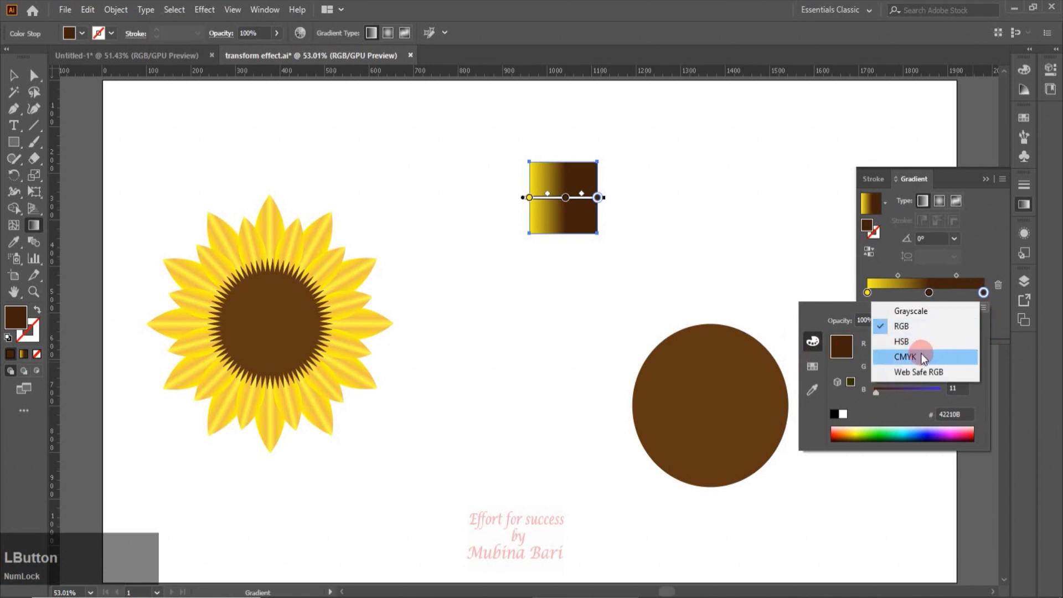
click(921, 352)
click(882, 392)
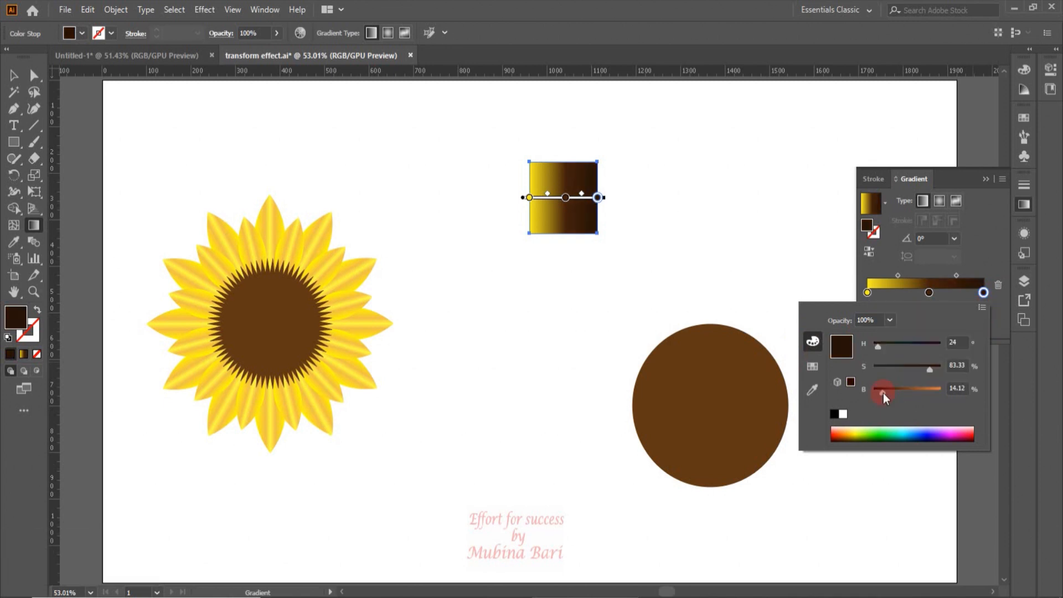
- Recolour the middle gradient stop orange-brown, close the gradient settings and deselect the square
click(1025, 203)
click(17, 76)
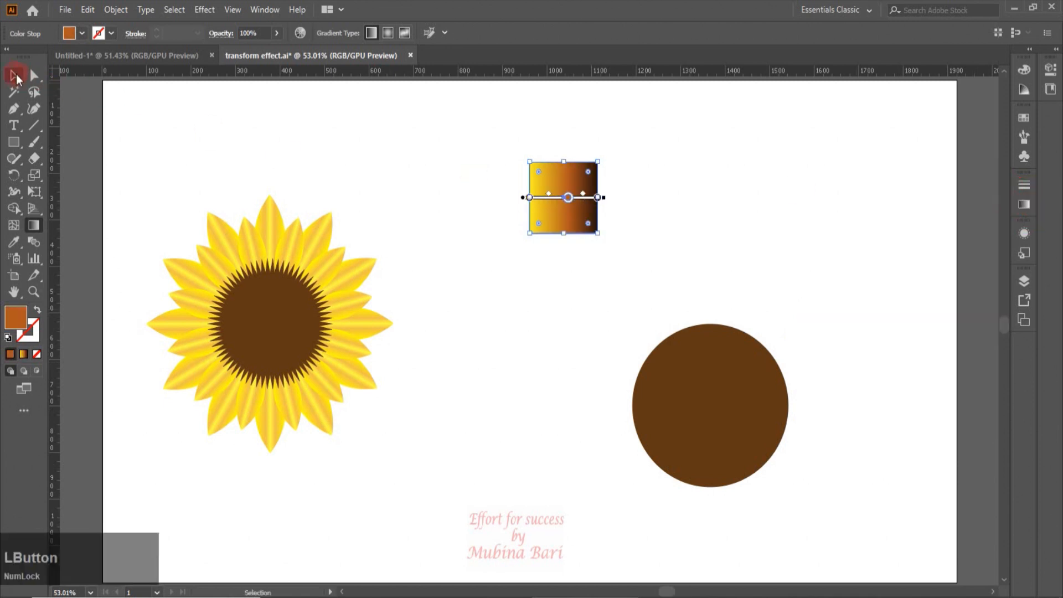
click(584, 265)
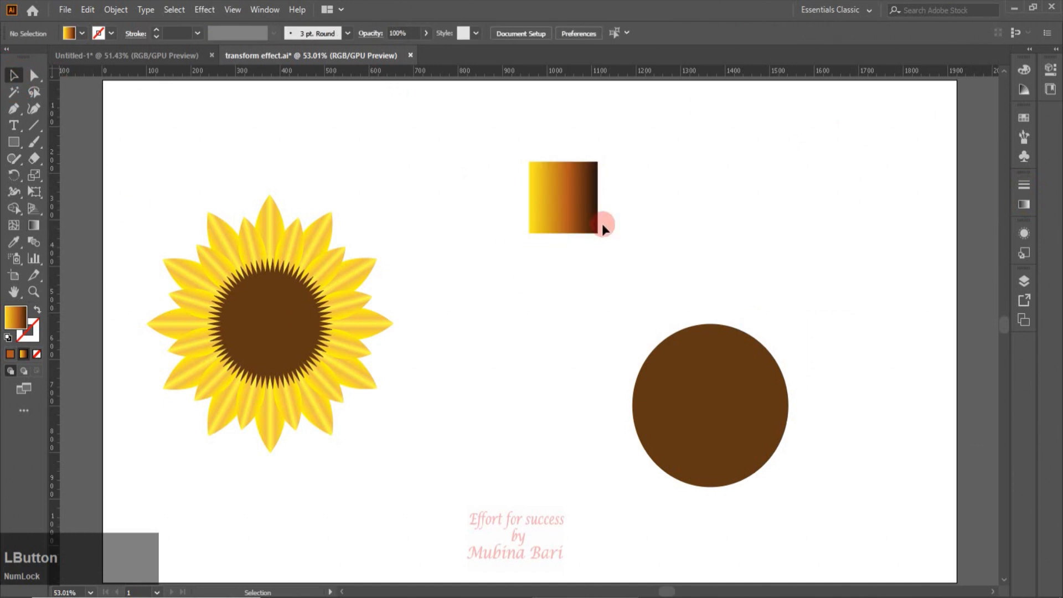
- Resize the gradient-filled square to 18 px wide and high with its proportions linked
click(574, 218)
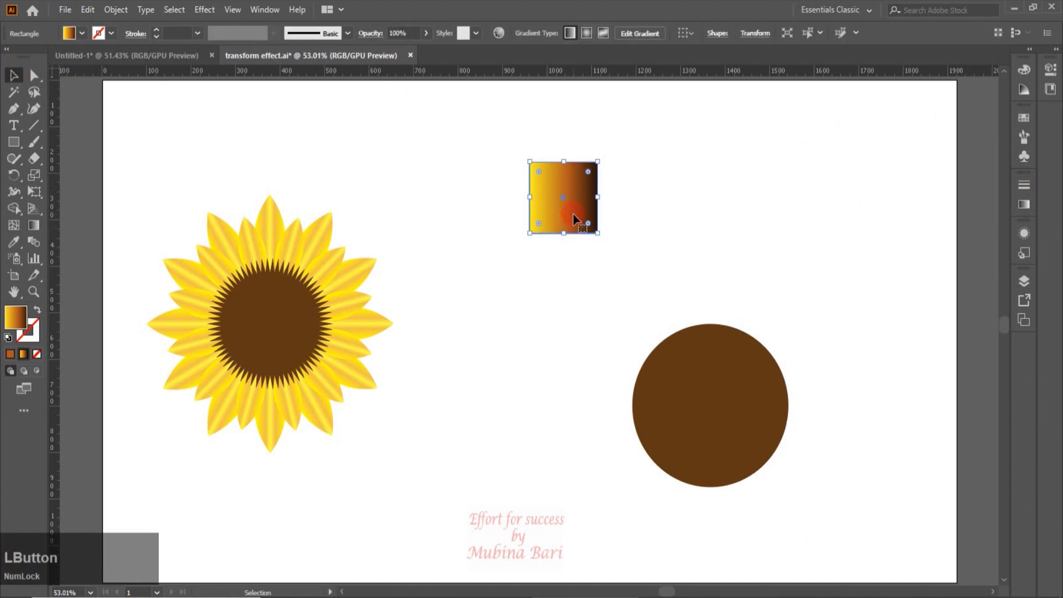
drag(513, 141, 642, 264)
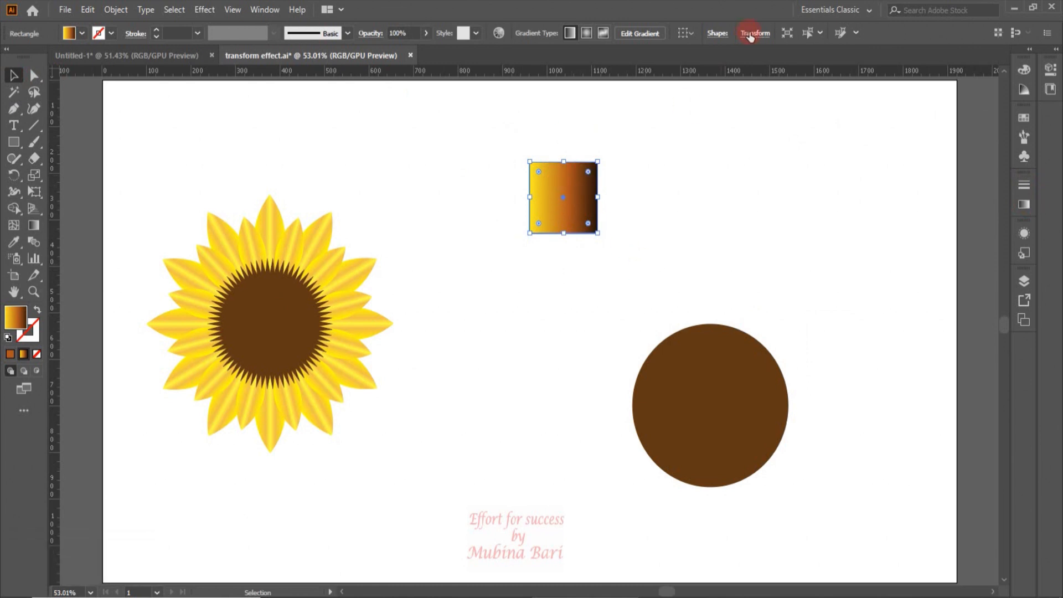
click(717, 33)
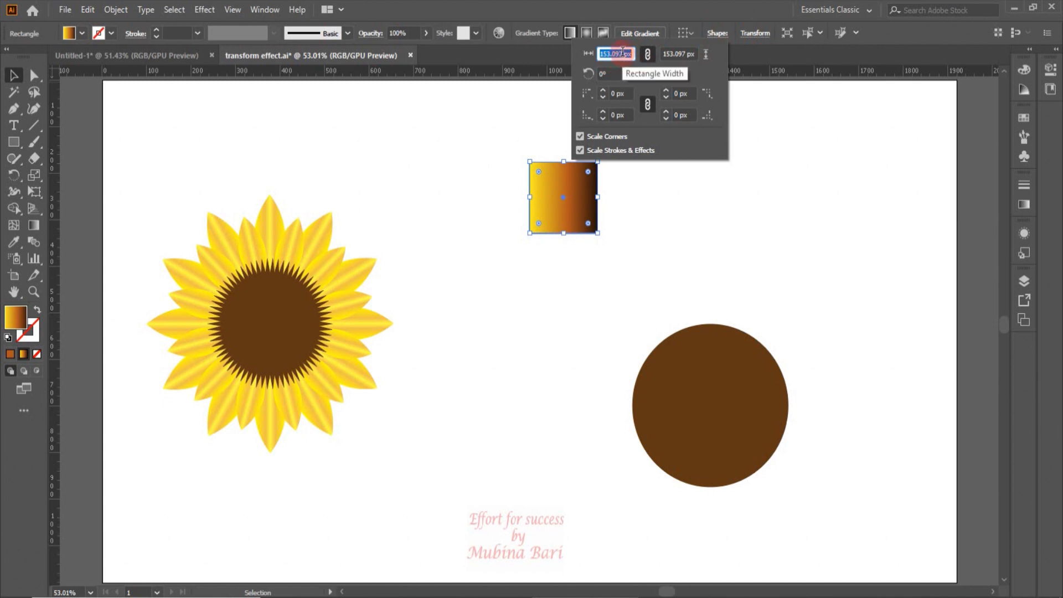
drag(623, 54, 584, 57)
text(1)
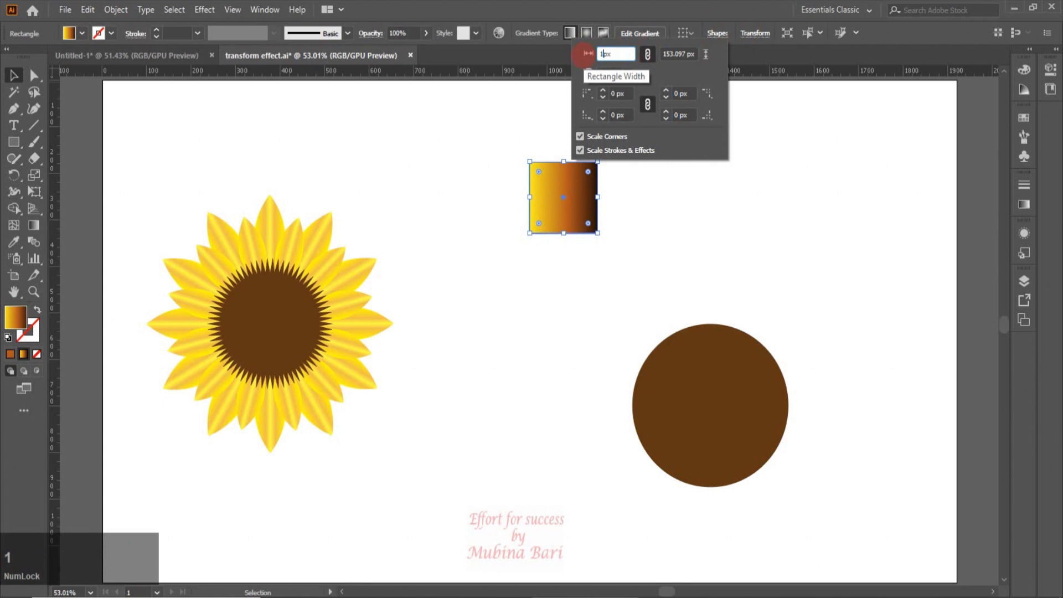
text(8)
key(Return)
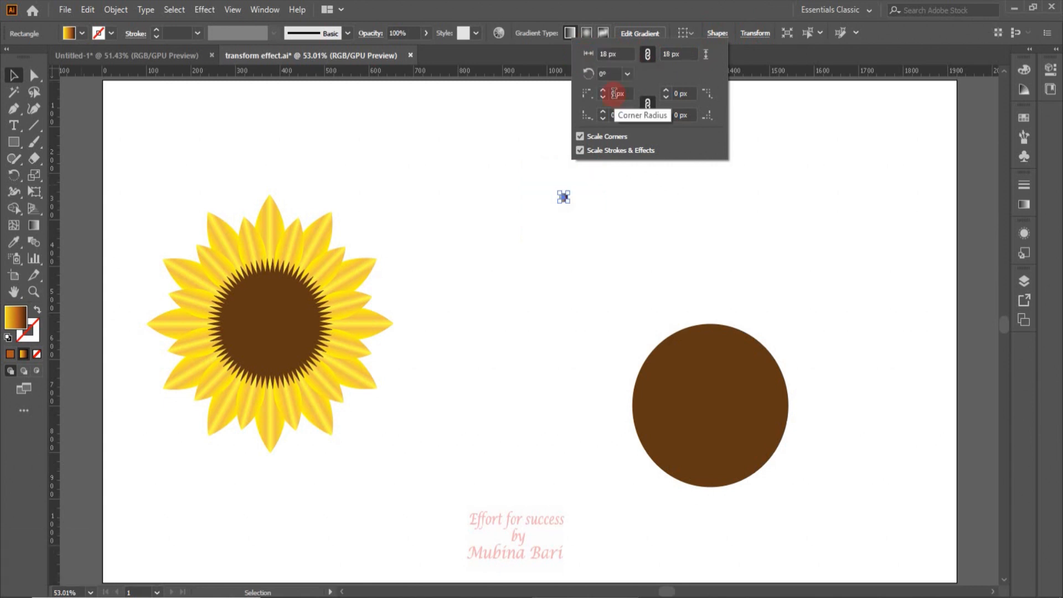
- Round all four corners of the small gradient square with a linked 4 px radius
click(615, 93)
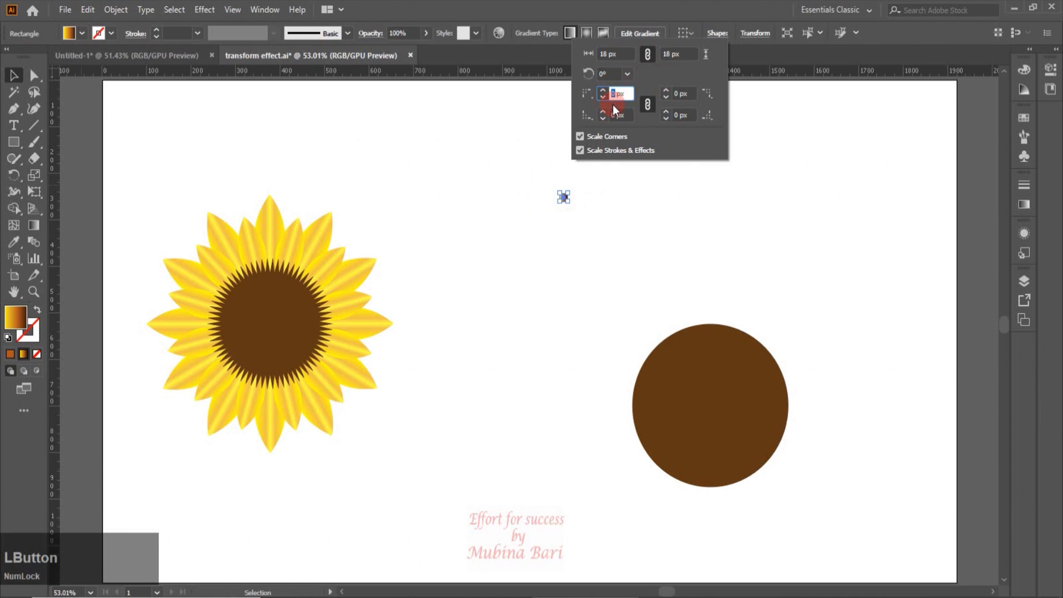
text(4)
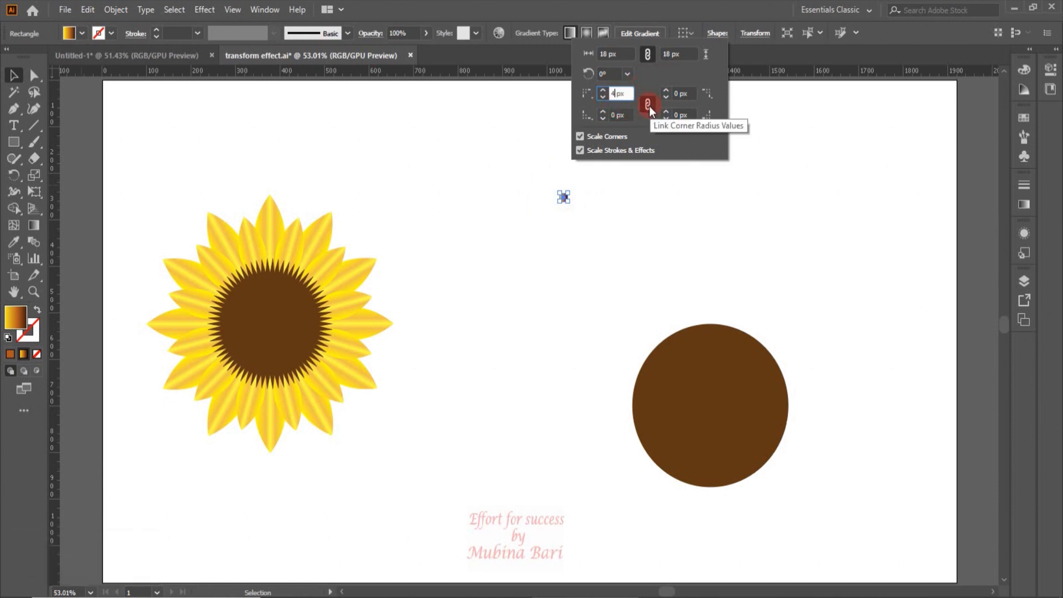
click(657, 183)
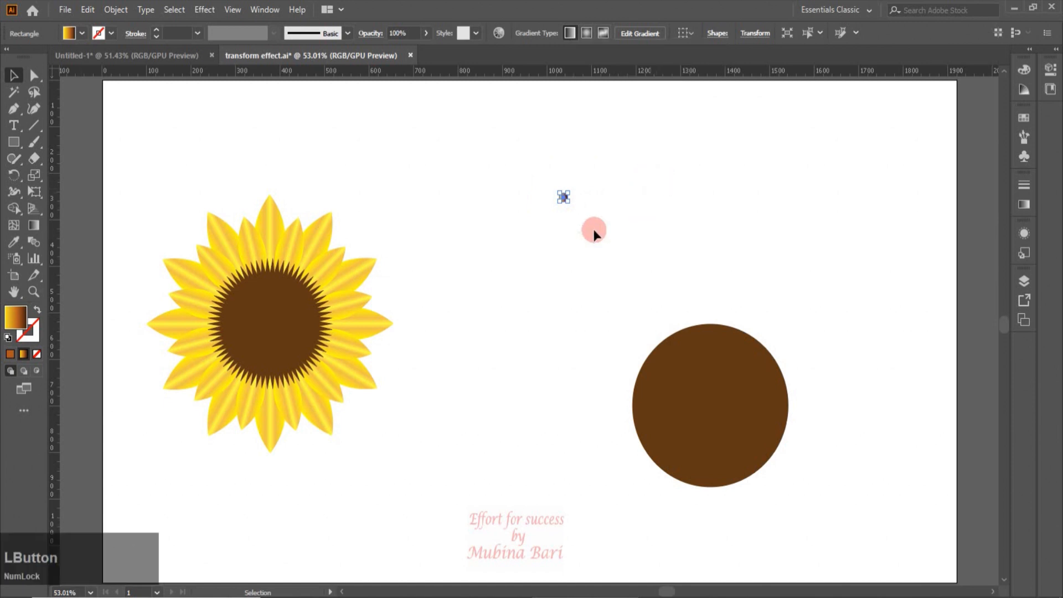
- Rotate the small rounded square 45° counter-clockwise so that it stands as a diamond
click(32, 292)
drag(524, 184, 699, 310)
click(13, 74)
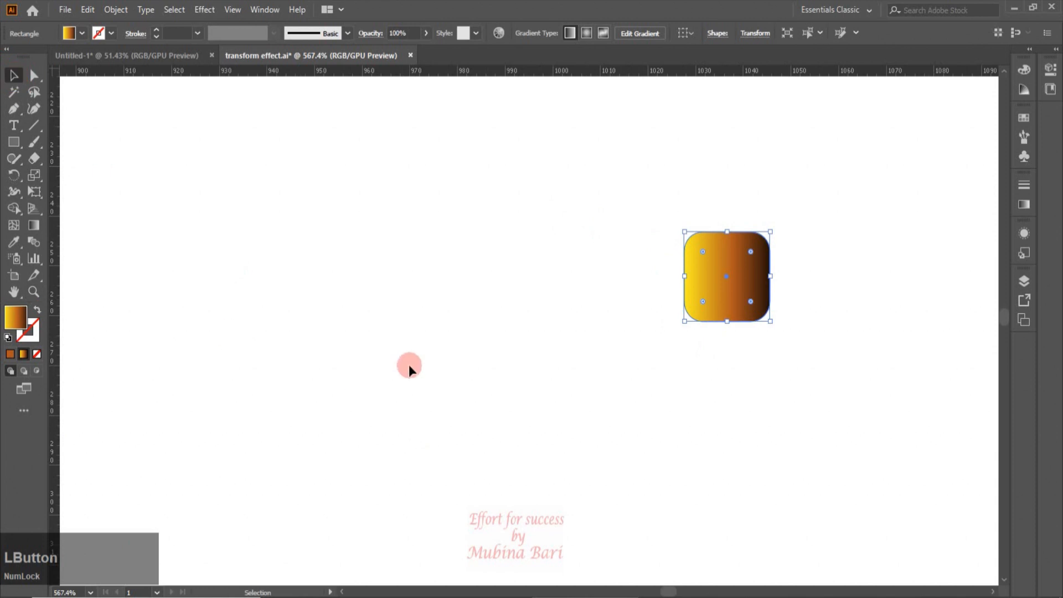
key(shift)
drag(773, 325, 788, 290)
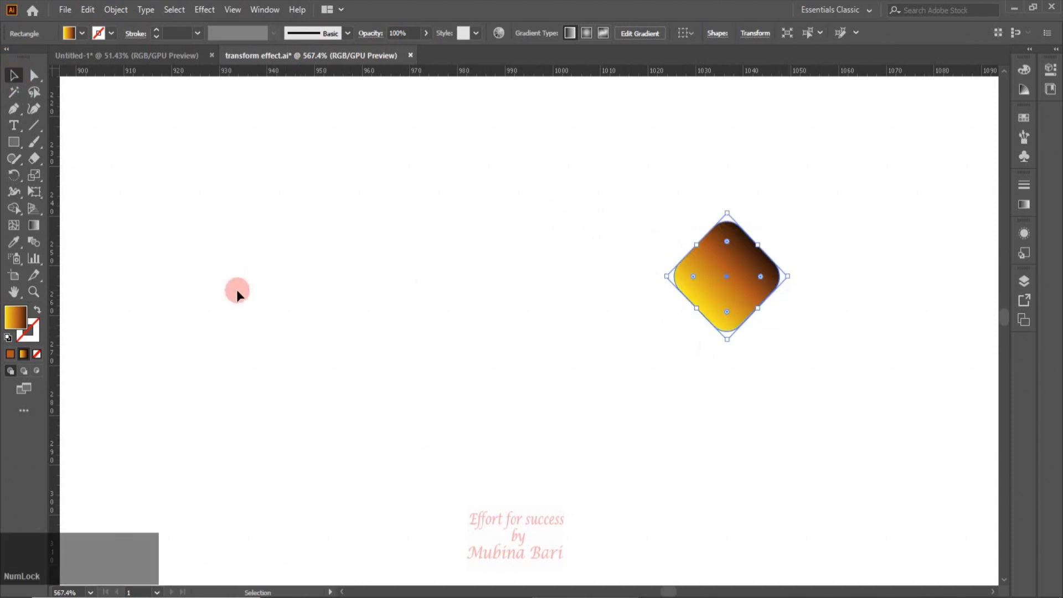
- Move the brown circle next to the finished sunflower and place the small diamond just inside the circle's upper edge
click(89, 593)
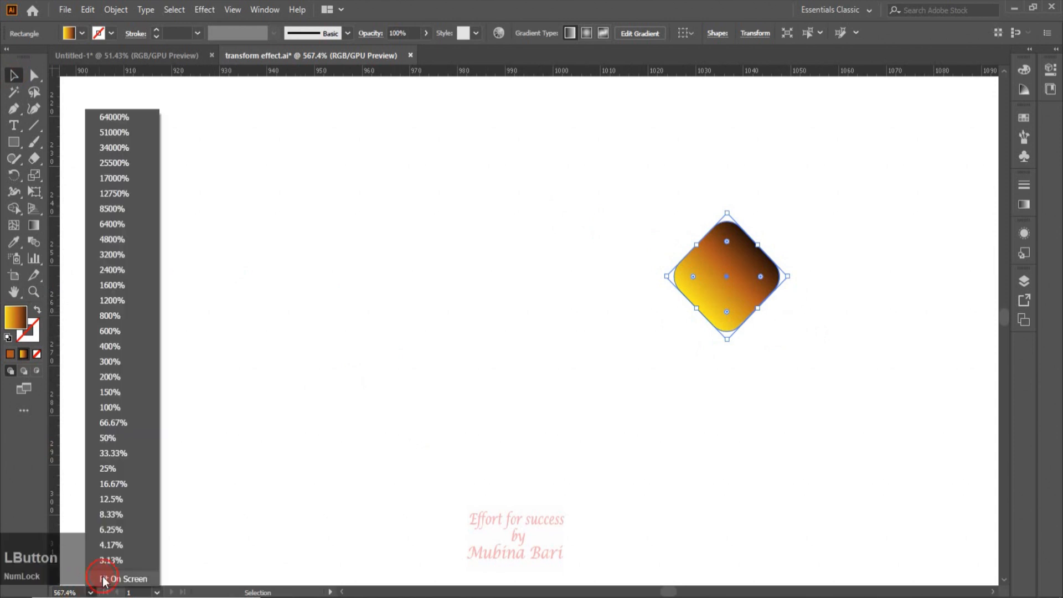
click(102, 576)
drag(747, 422, 545, 359)
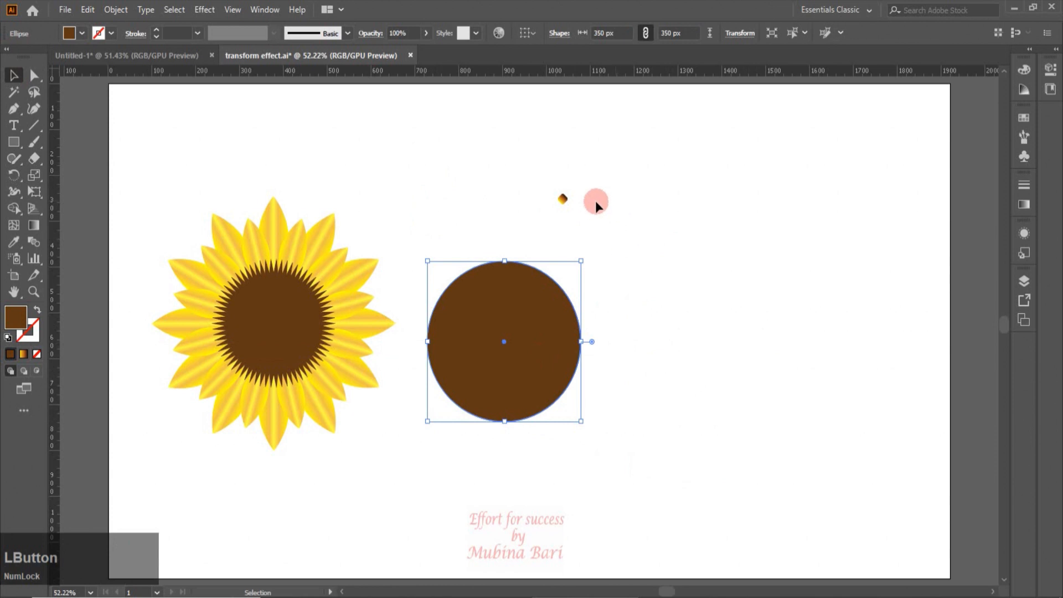
drag(562, 204, 504, 267)
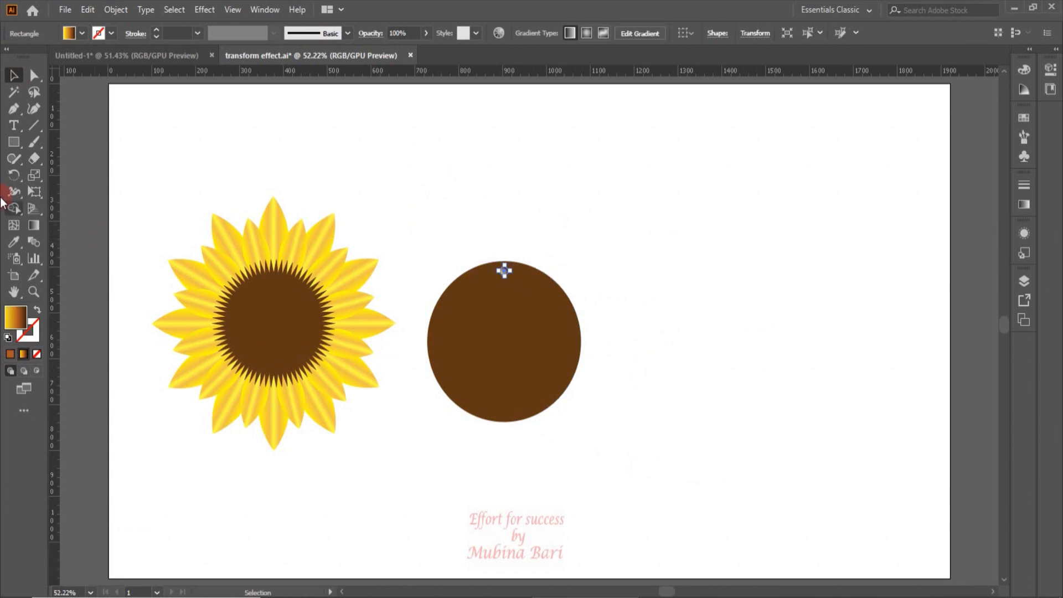
- Create a copy of the diamond rotated 10° about the brown circle's centre
click(33, 290)
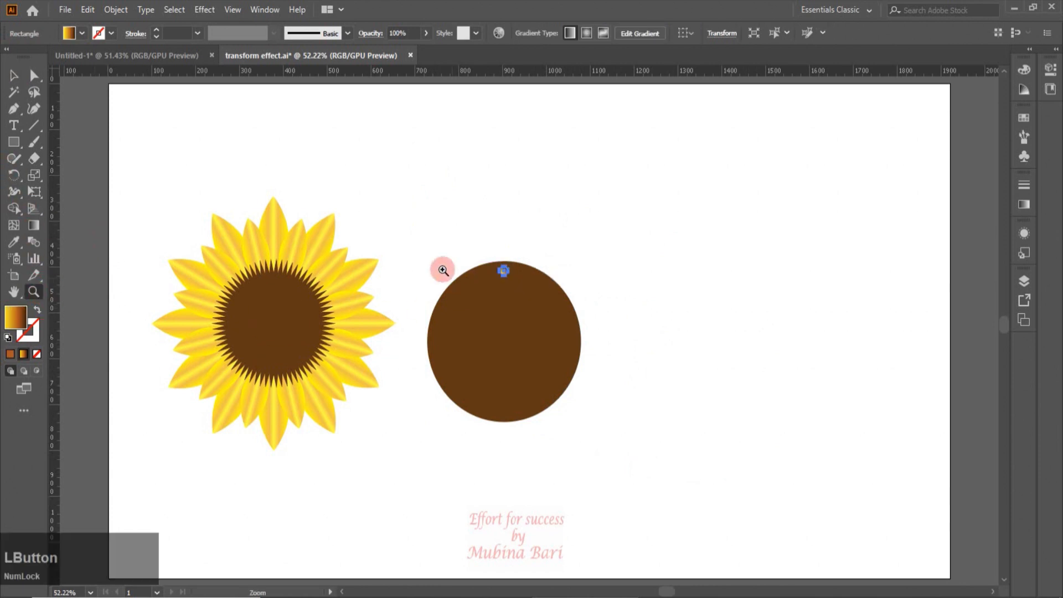
drag(415, 261, 453, 358)
click(14, 76)
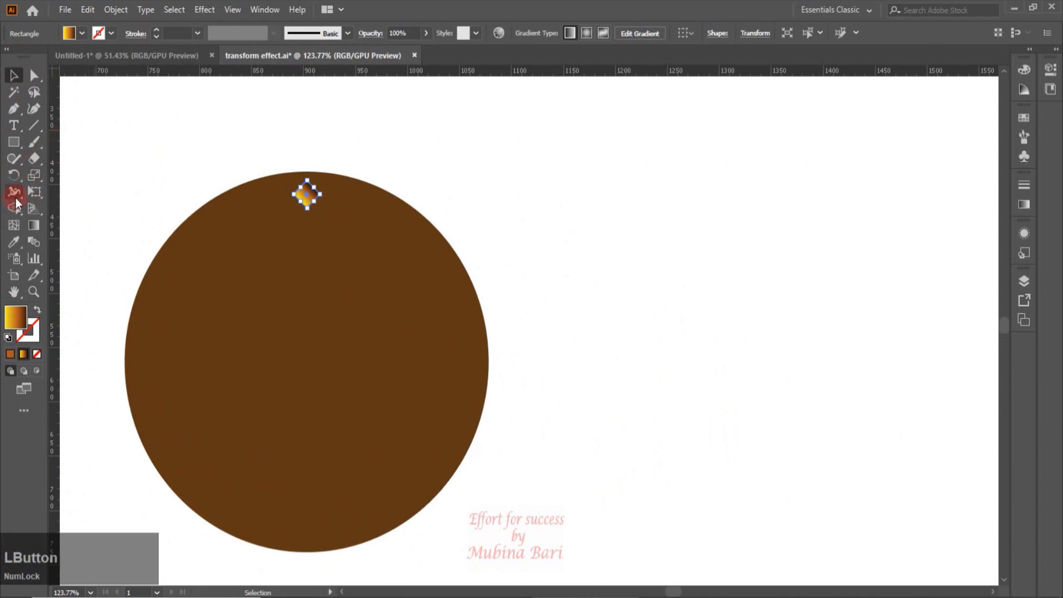
click(13, 175)
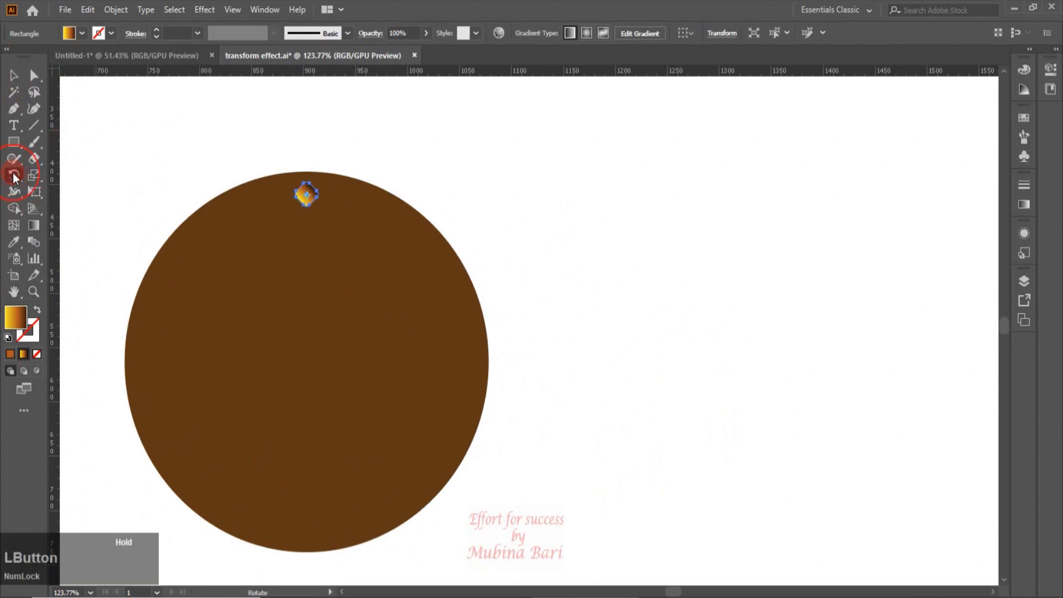
click(299, 361)
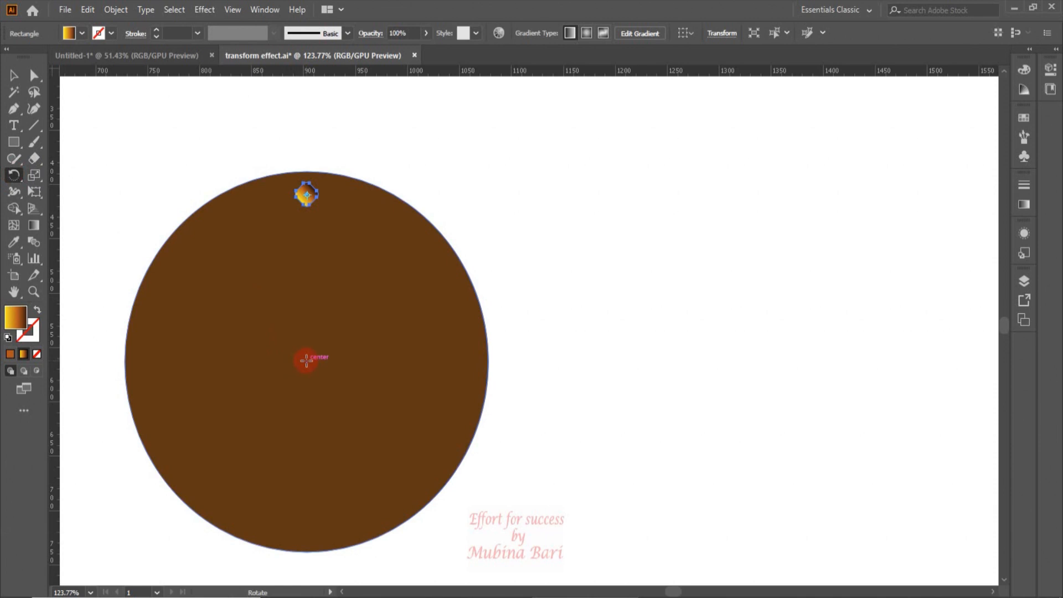
alt+click(306, 361)
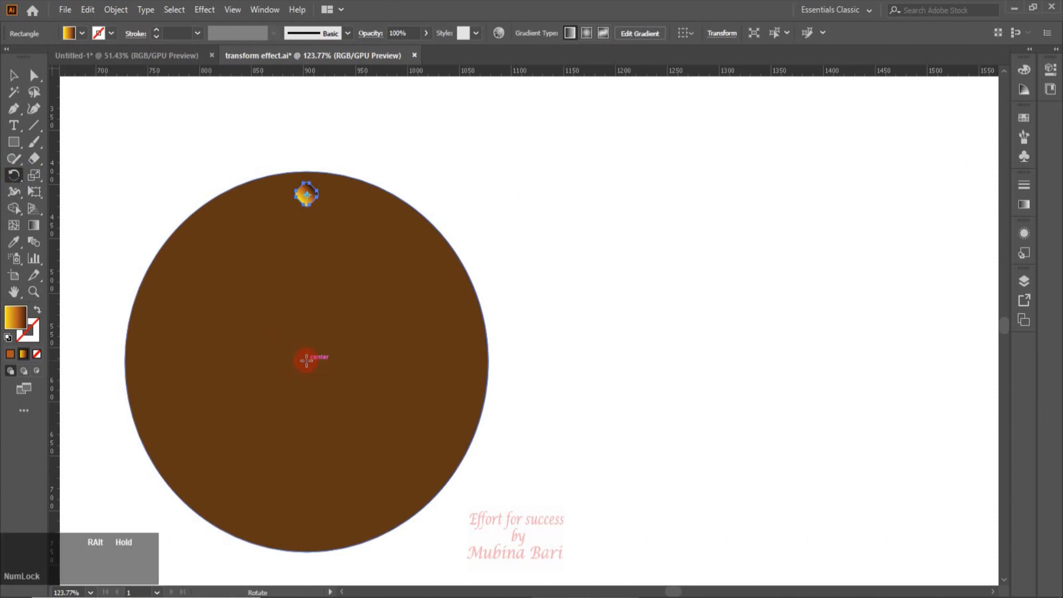
alt+click(306, 361)
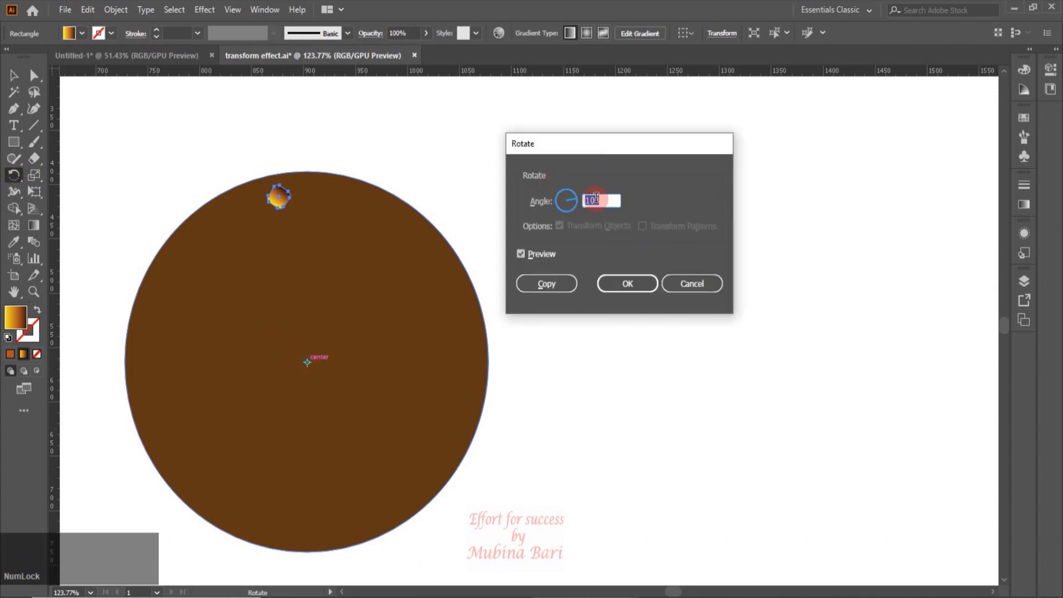
click(596, 196)
text(10)
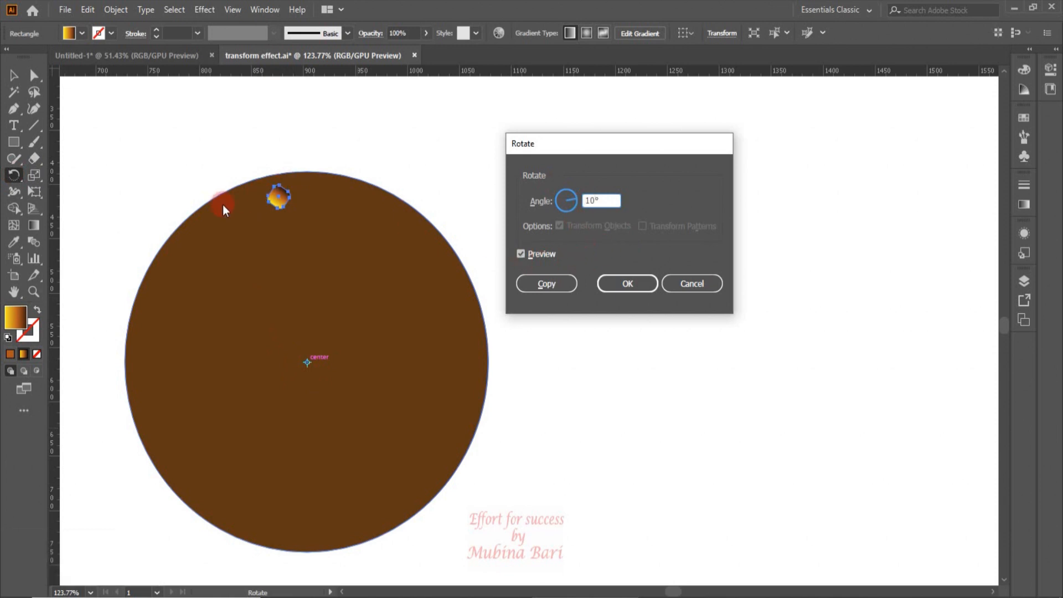
click(521, 255)
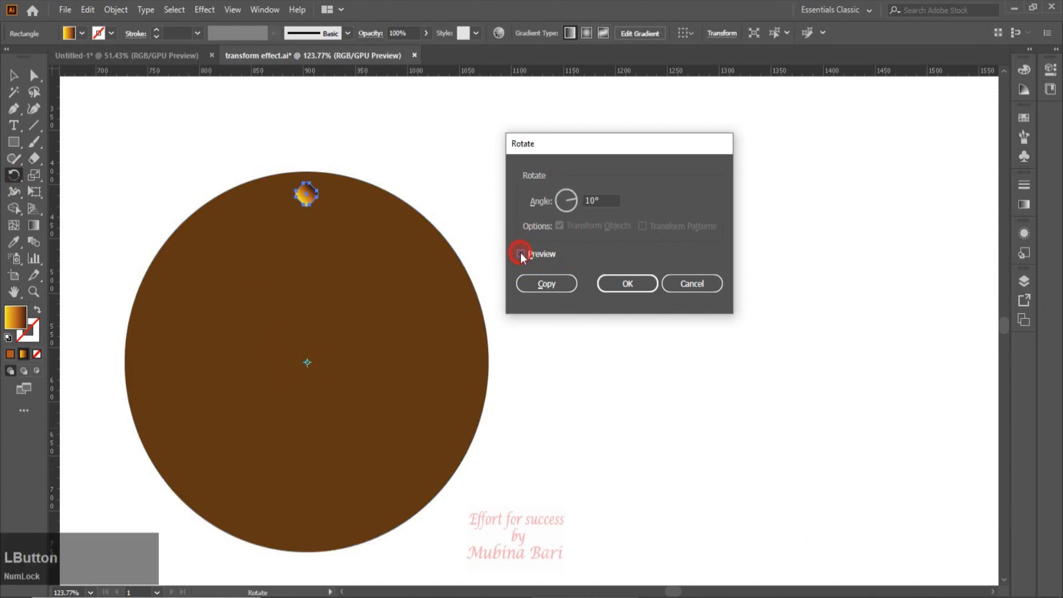
click(520, 254)
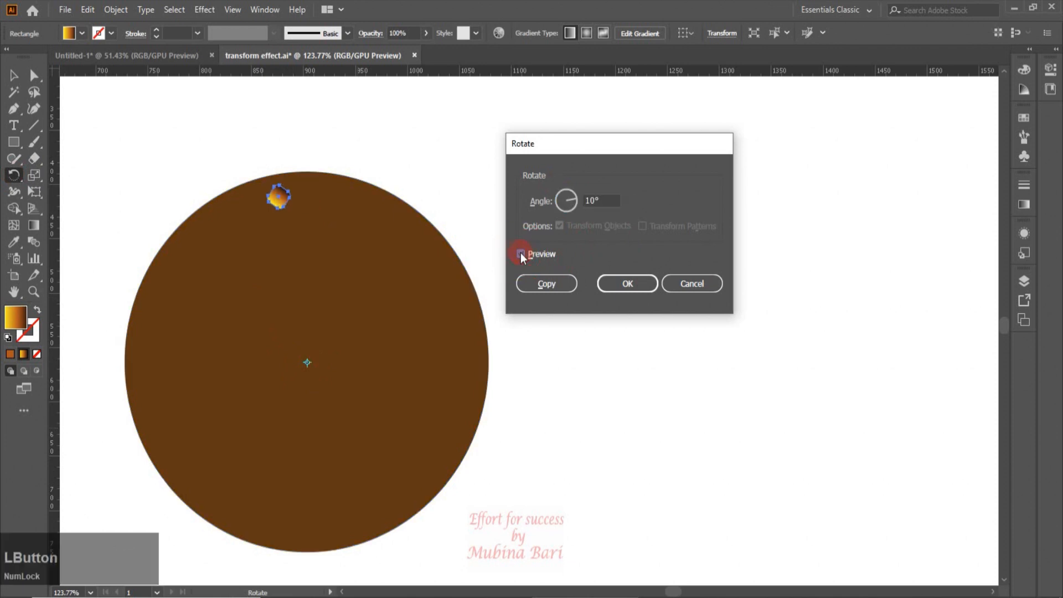
click(567, 286)
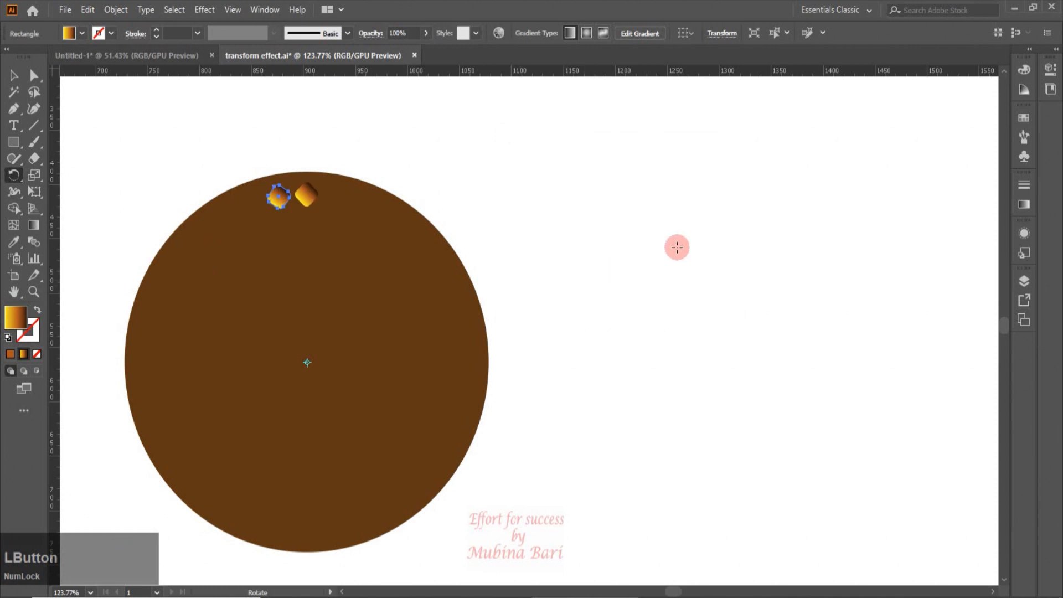
- Repeat the rotated copy until the gradient diamonds form a complete ring around the inside of the circle
key(ctrl+d)
key(ctrl+d)
key(ctrl+d)
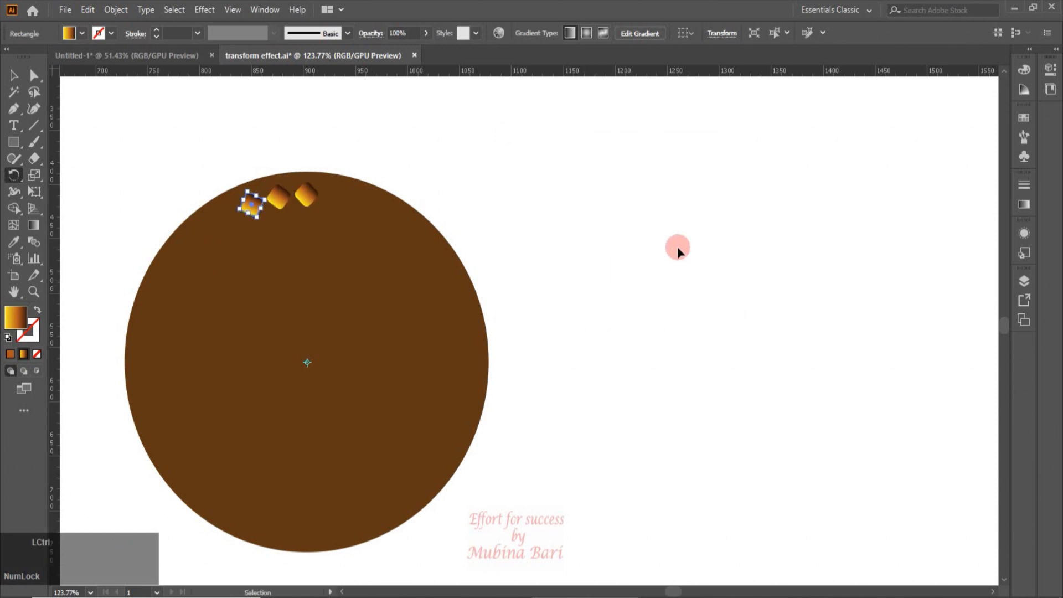
key(ctrl+d)
key(ctrl+d)
key(ctrl+d)
key(ctrl+d)
key(ctrl+d)
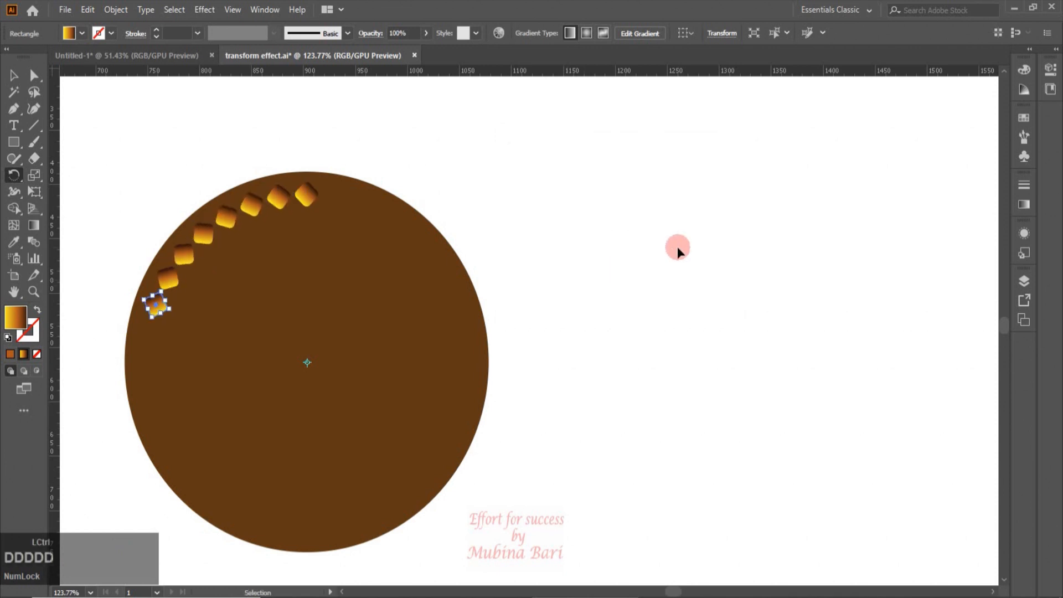
key(ctrl+d)
key(ctrl+d)
key(ctrl+d)
key(ctrl+d)
key(ctrl+d)
key(ctrl+d)
key(ctrl+d)
key(ctrl+d)
key(ctrl+d)
key(ctrl+d)
key(ctrl+d)
key(ctrl+d)
key(ctrl+d)
key(ctrl+d)
key(ctrl+d)
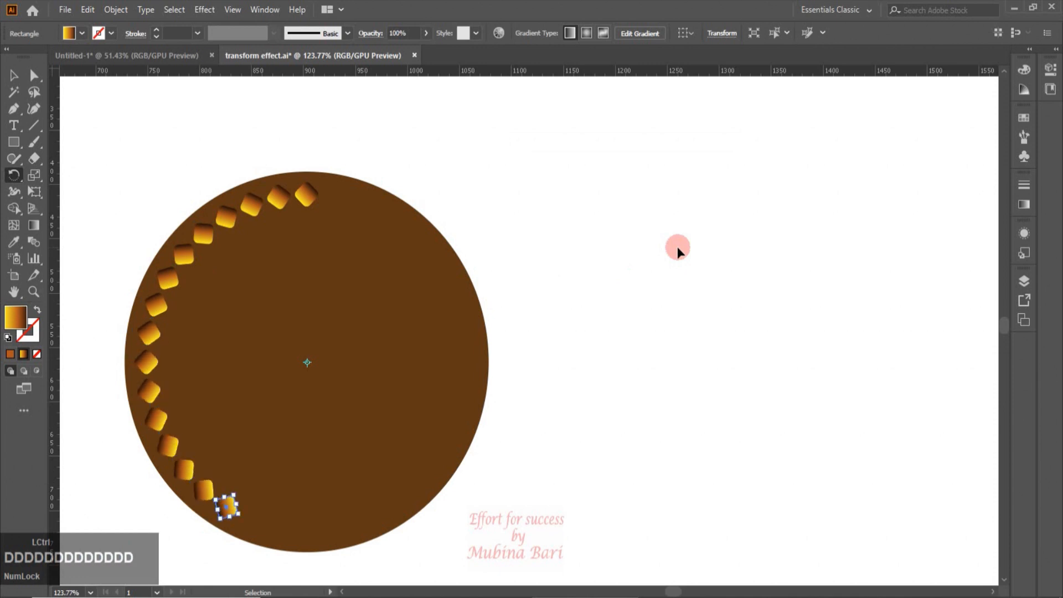
key(ctrl+d)
key(ctrl+d)
key(ctrl+d)
key(ctrl+d)
key(ctrl+d)
key(ctrl+d)
key(ctrl+d)
key(ctrl+d)
key(ctrl+d)
key(ctrl+d)
key(ctrl+d)
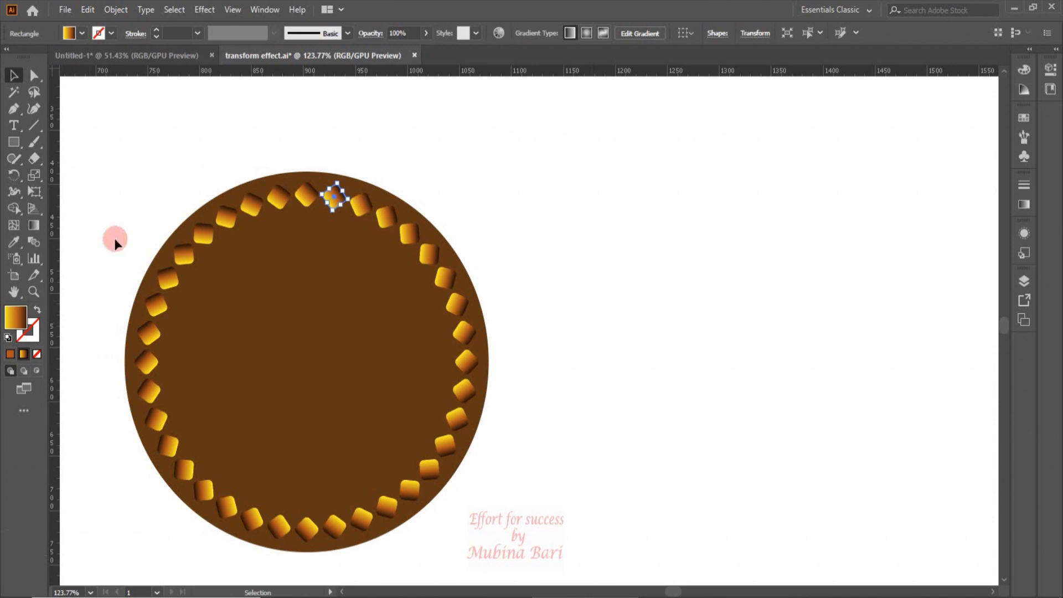
- Delete the brown circle behind the ring and group all the gradient diamonds
click(321, 402)
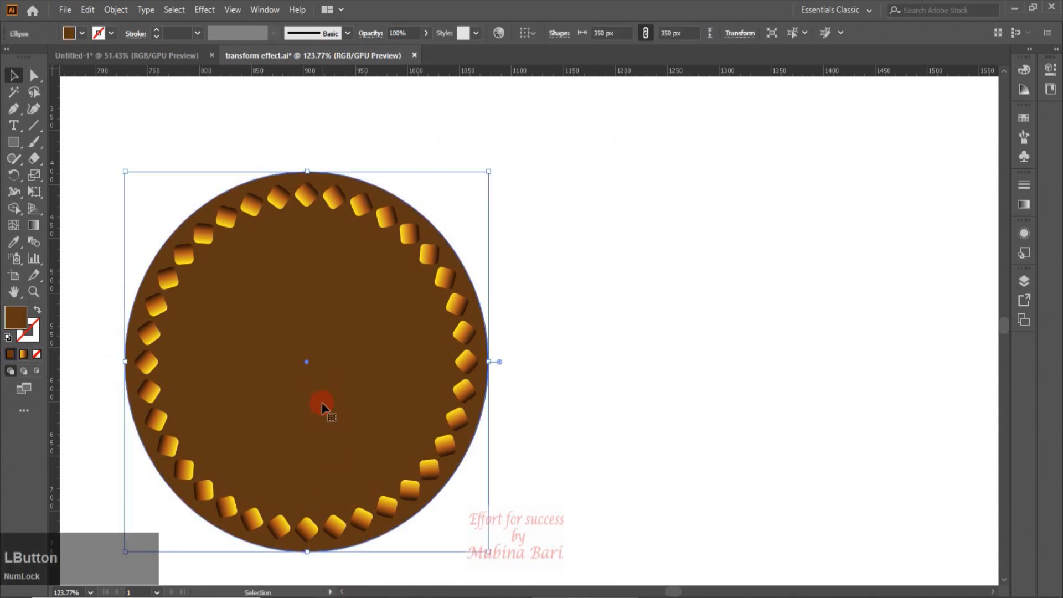
key(Delete)
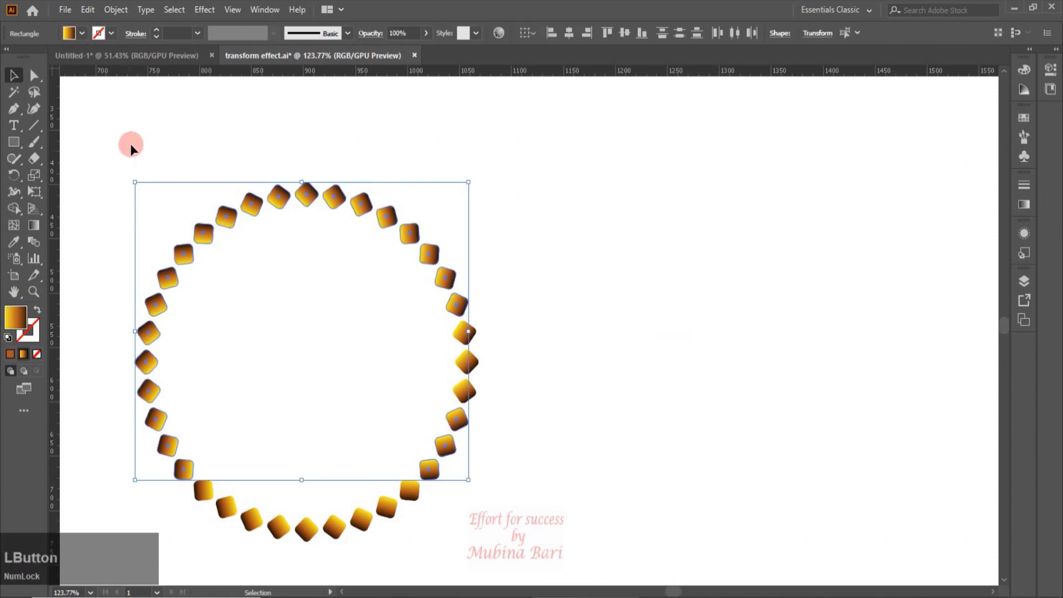
click(121, 142)
drag(121, 142, 486, 544)
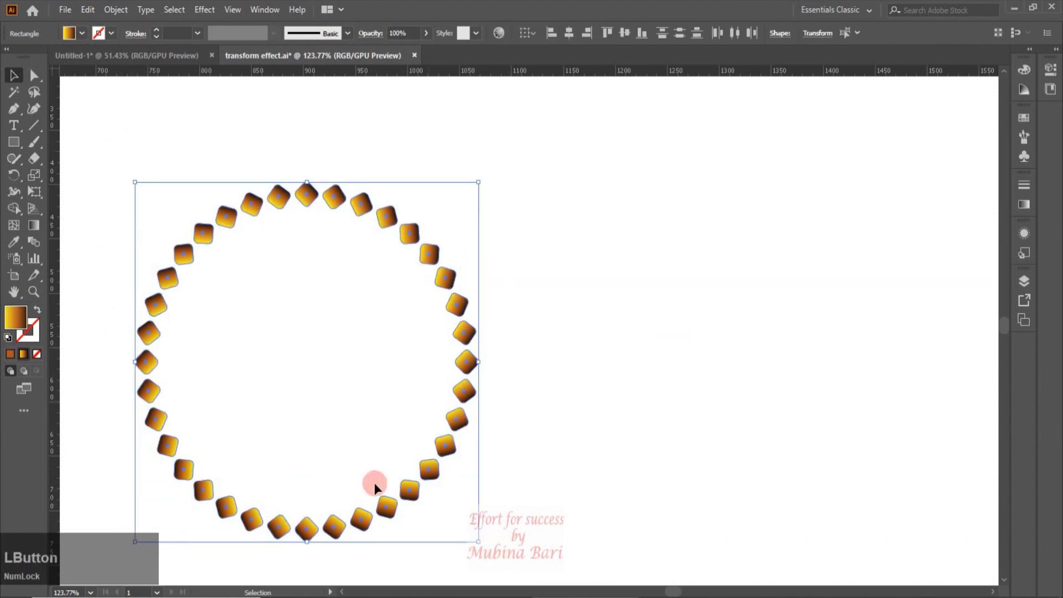
right_click(311, 389)
click(349, 184)
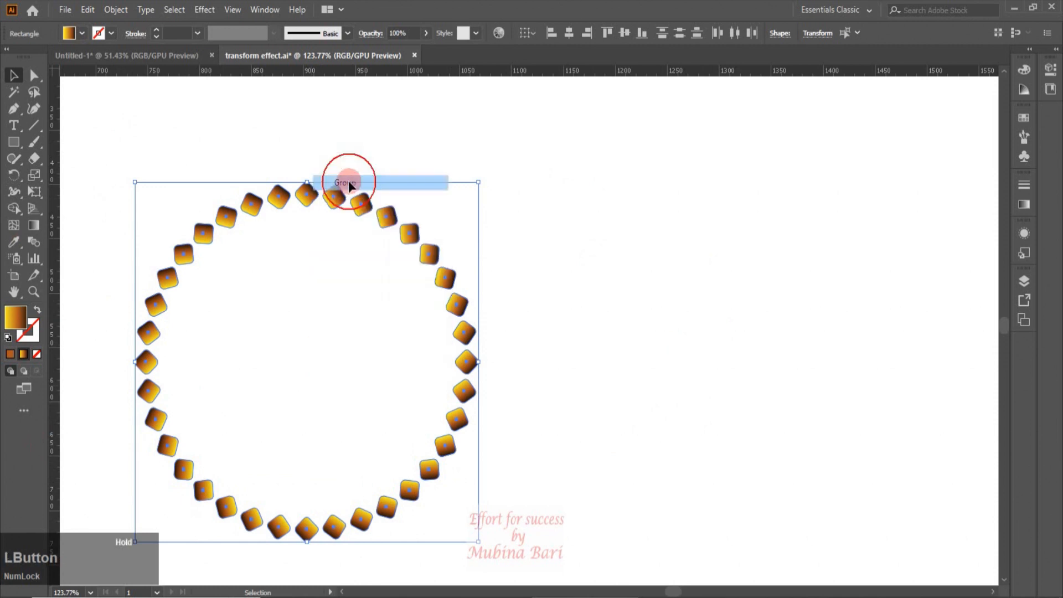
- Start a Transform effect on the grouped diamond ring with horizontal and vertical scale both set to 90%
click(205, 10)
mouse_move(235, 124)
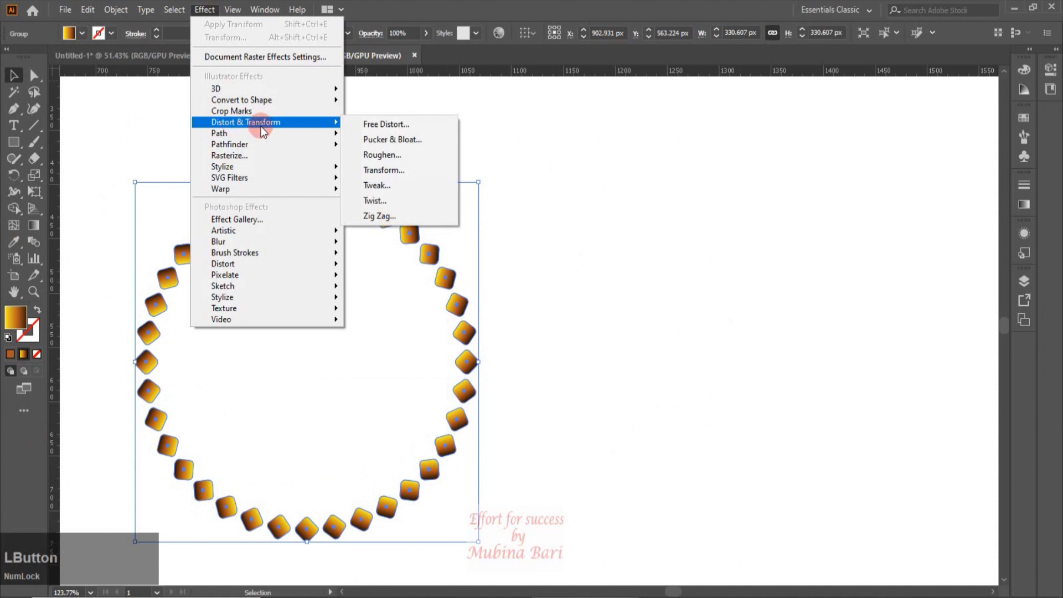
click(382, 171)
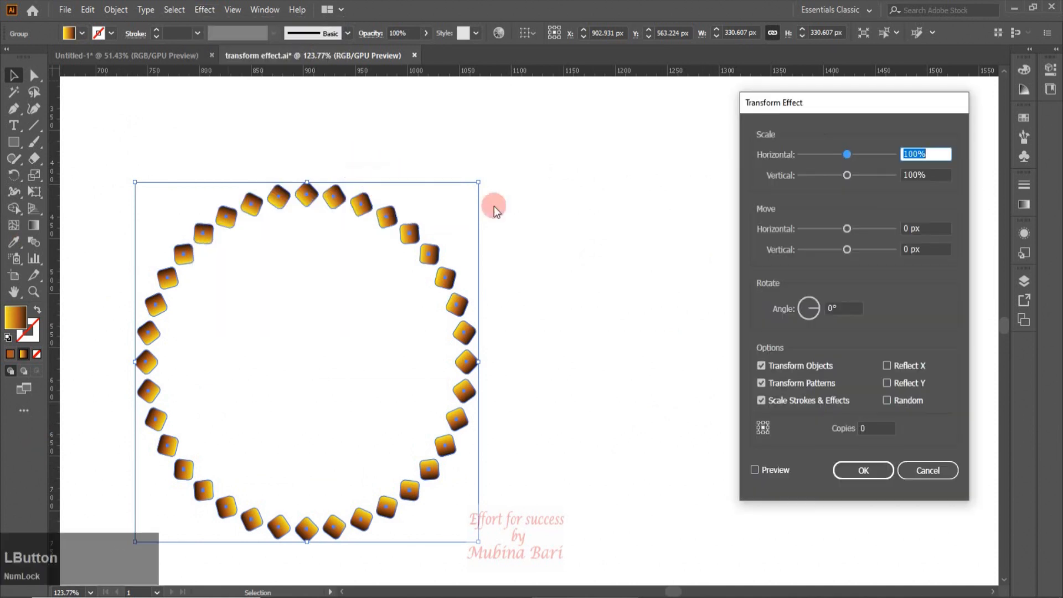
drag(846, 104, 766, 105)
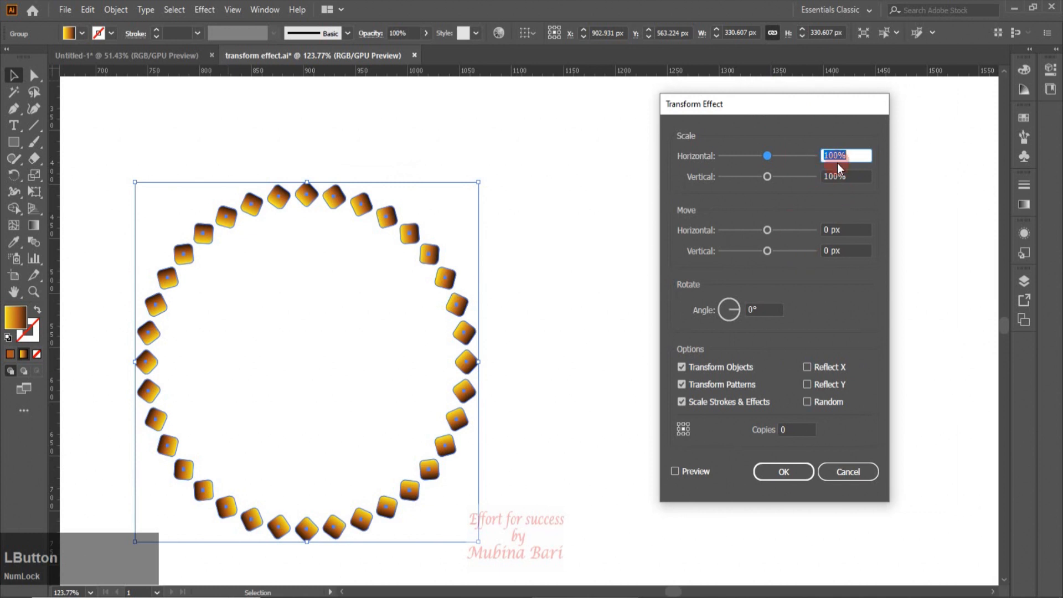
drag(836, 154, 826, 159)
text(90)
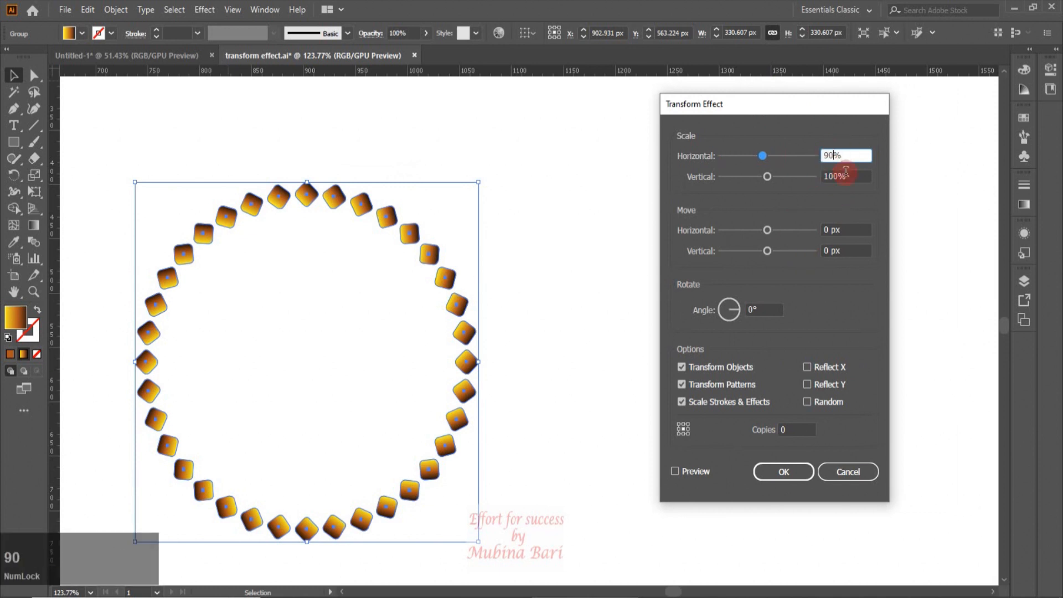
drag(837, 178, 819, 181)
text(90)
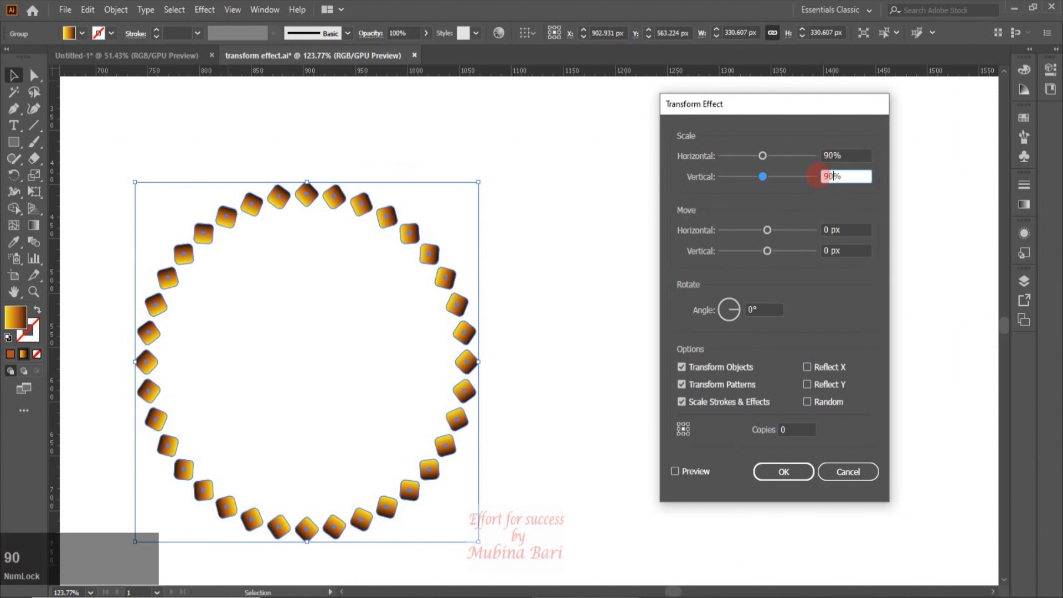
- Set the effect's rotation angle to 45° and turn on its preview
click(755, 310)
drag(752, 308, 749, 308)
text(45)
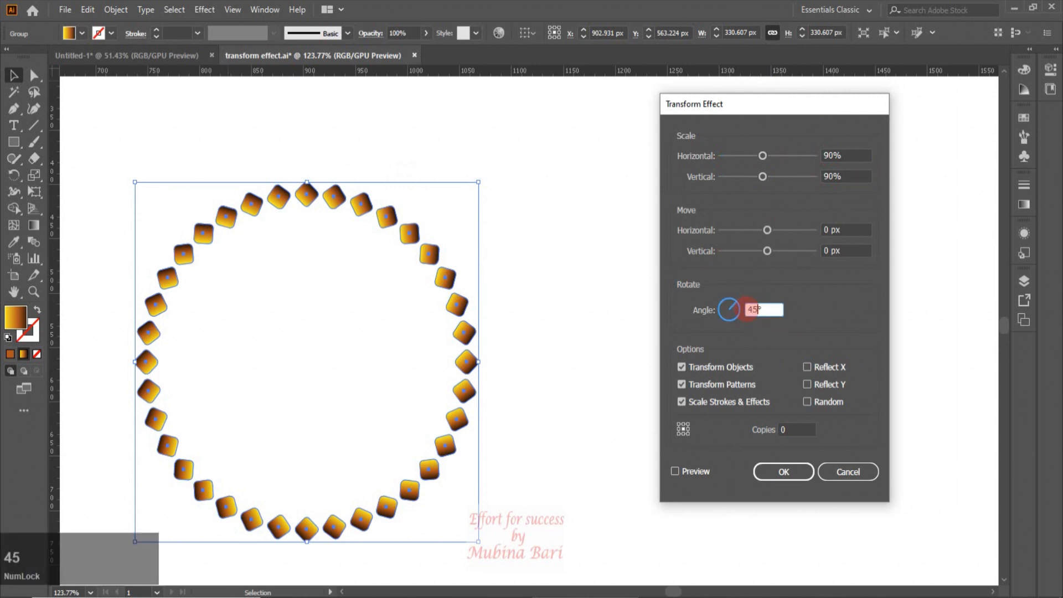
click(676, 471)
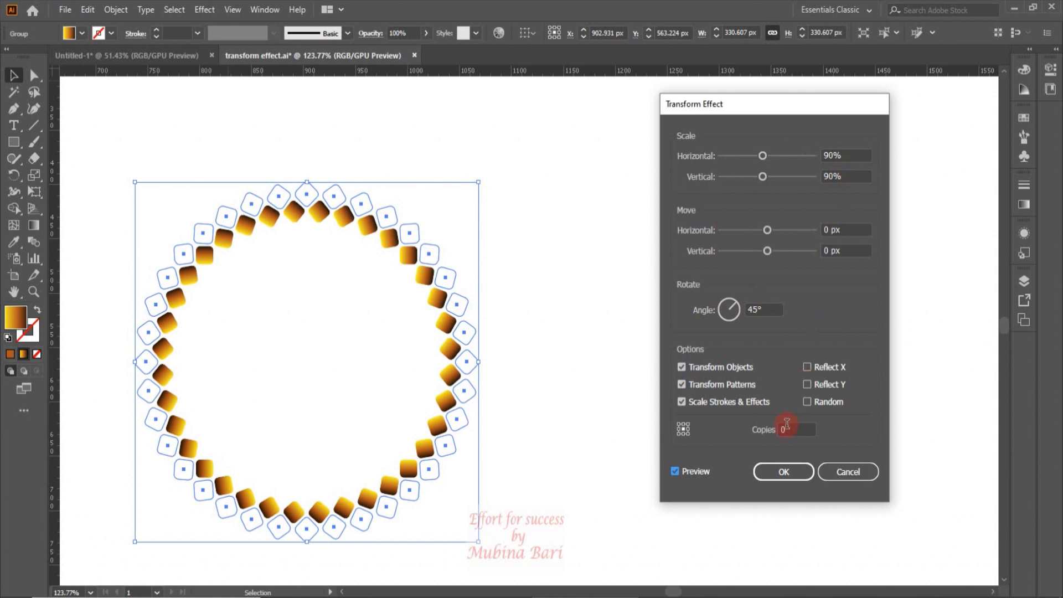
- Raise the Transform effect's number of copies to 20 and apply it to the ring
drag(789, 429, 775, 431)
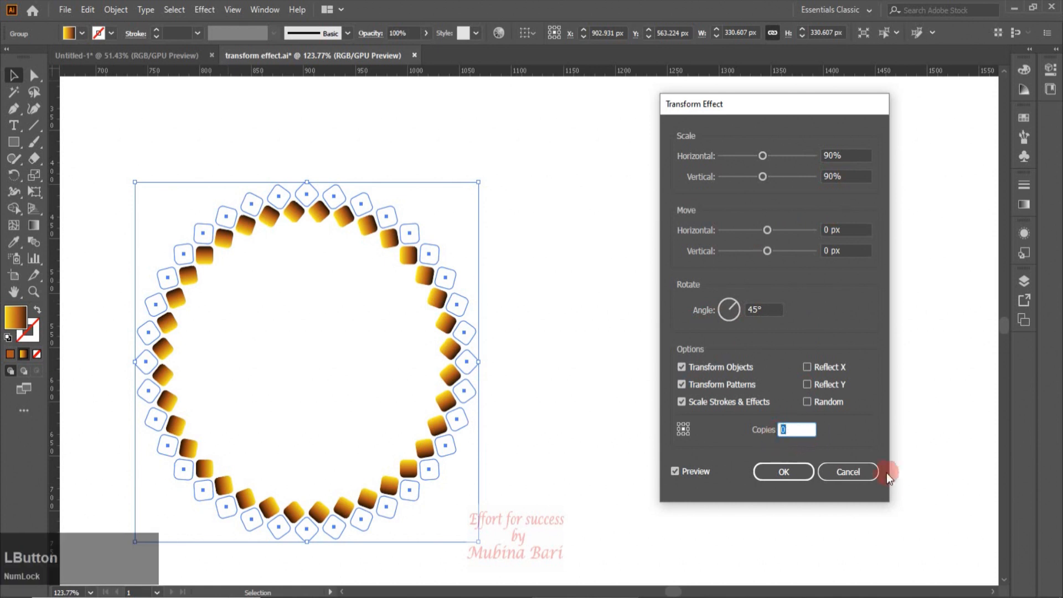
key(Up)
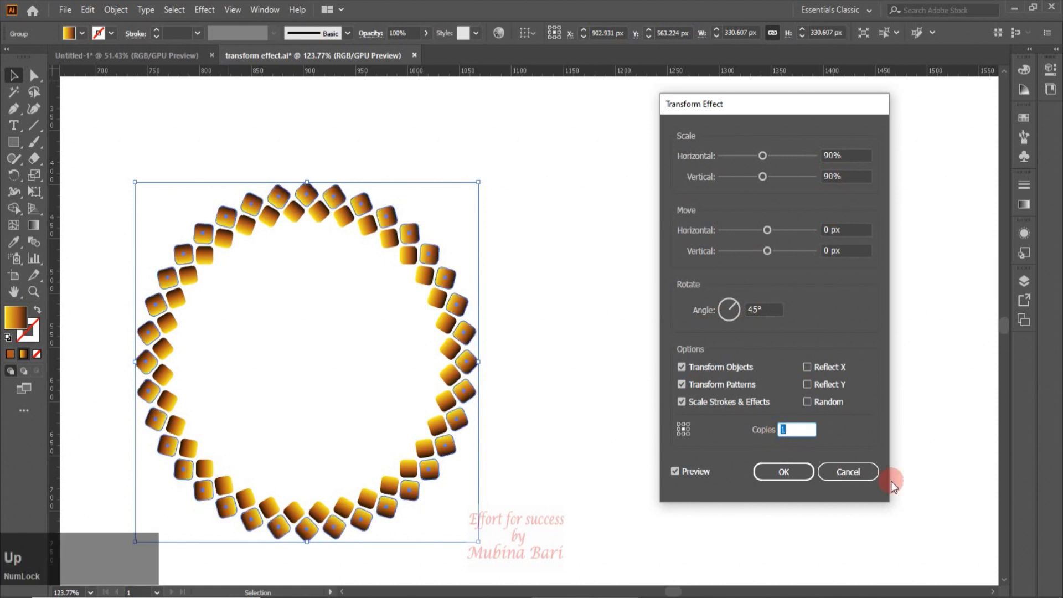
key(Up)
key(Up)
key(Up)
key(Up)
key(Up)
key(Up)
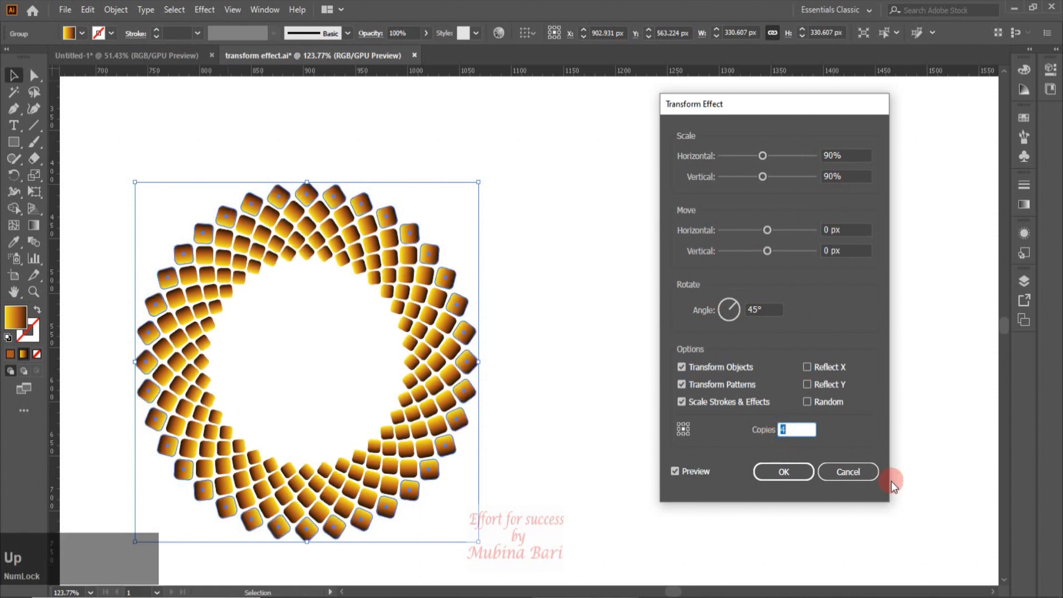
key(Up)
key(Up)
key(Up)
key(Up)
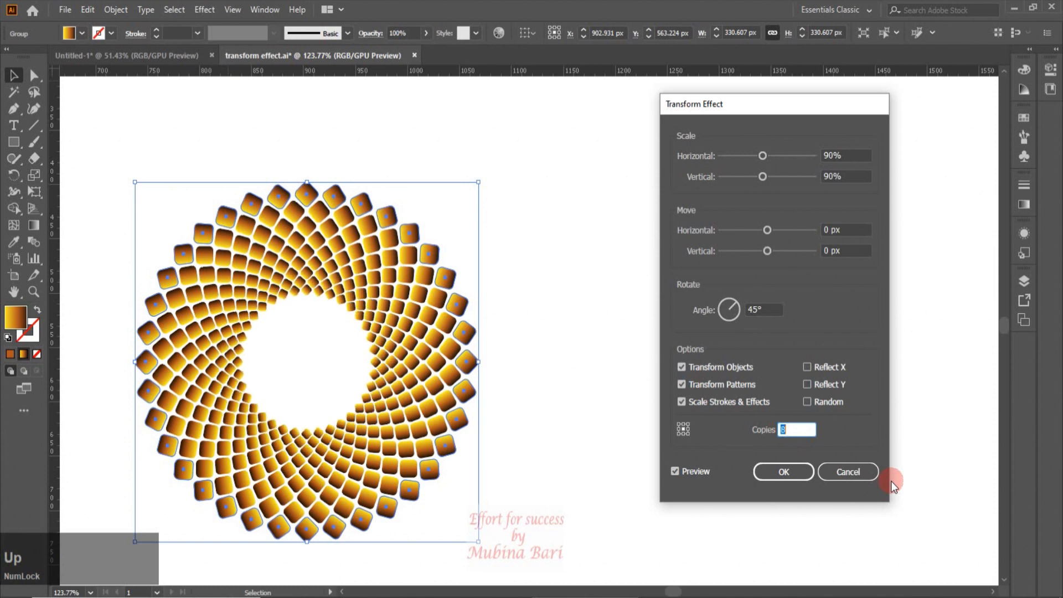
key(Up)
key(Up)
key(Up)
key(Up)
key(Up)
key(Up)
key(Up)
key(Up)
key(Up)
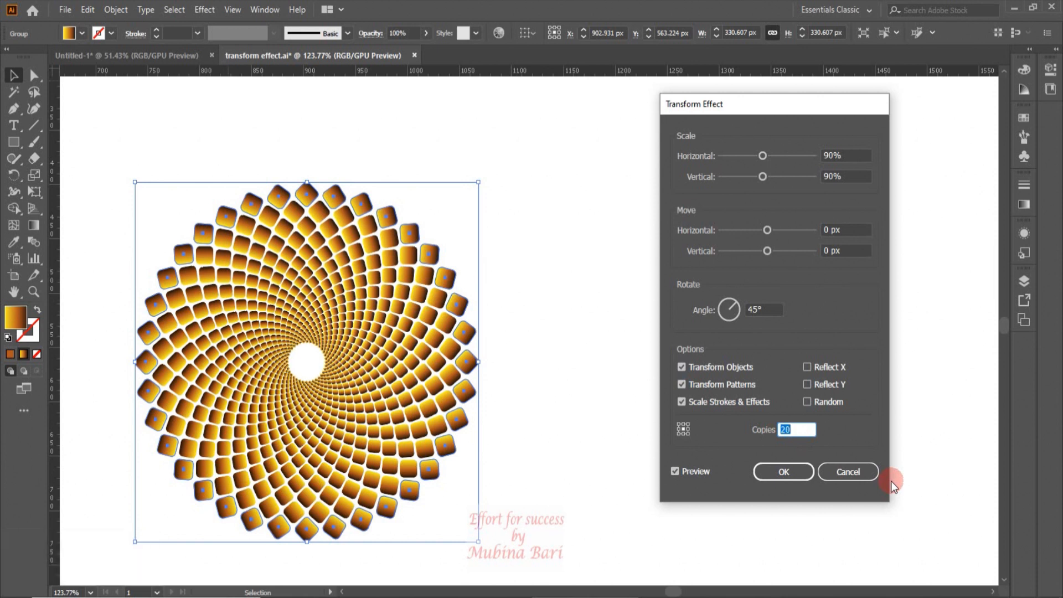
click(797, 473)
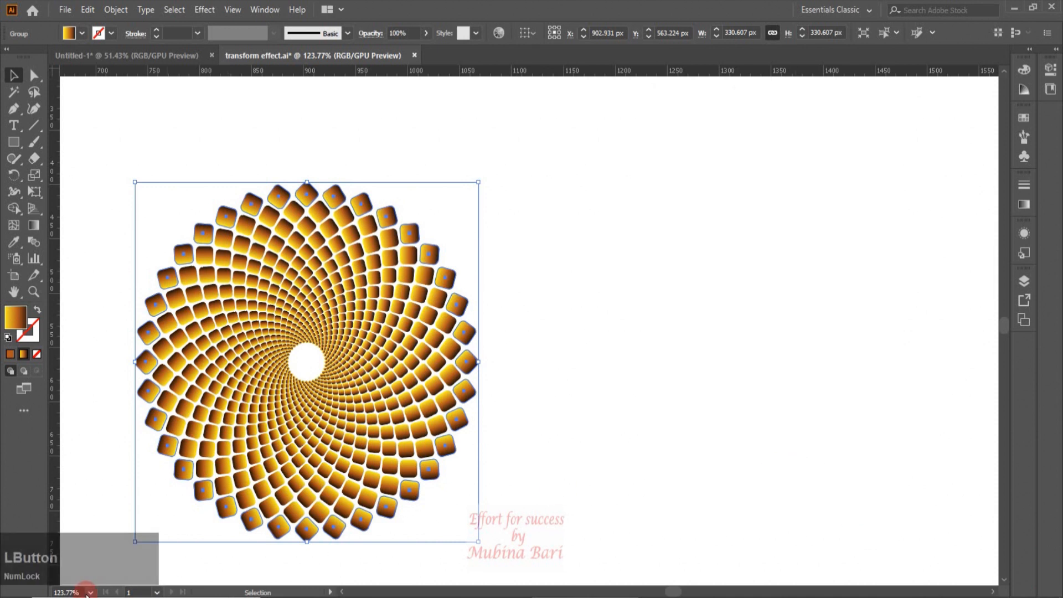
- Expand the appearance of the spiral diamond pattern and deselect it
click(90, 592)
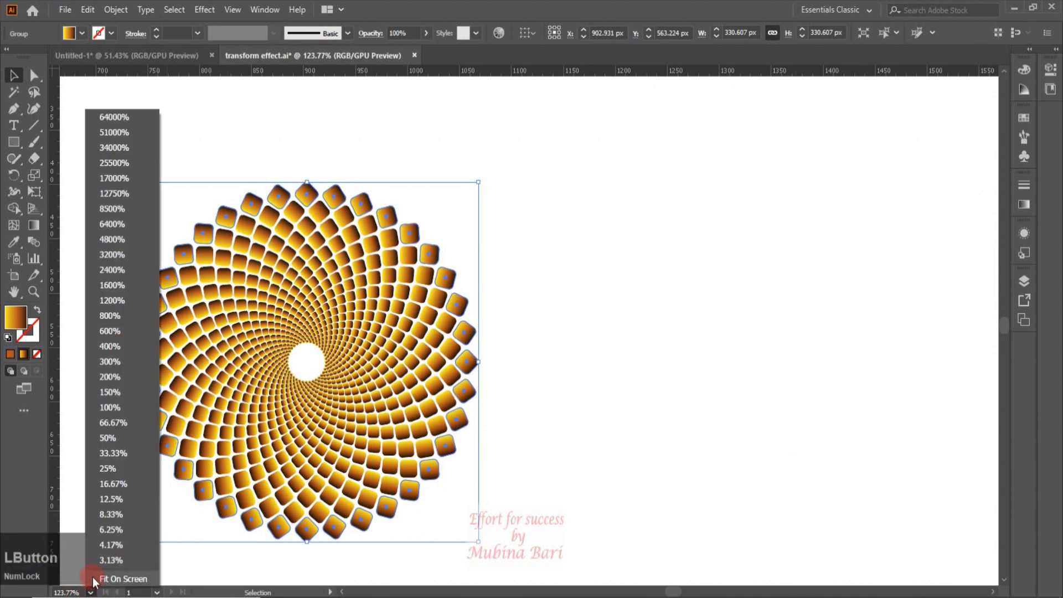
click(119, 579)
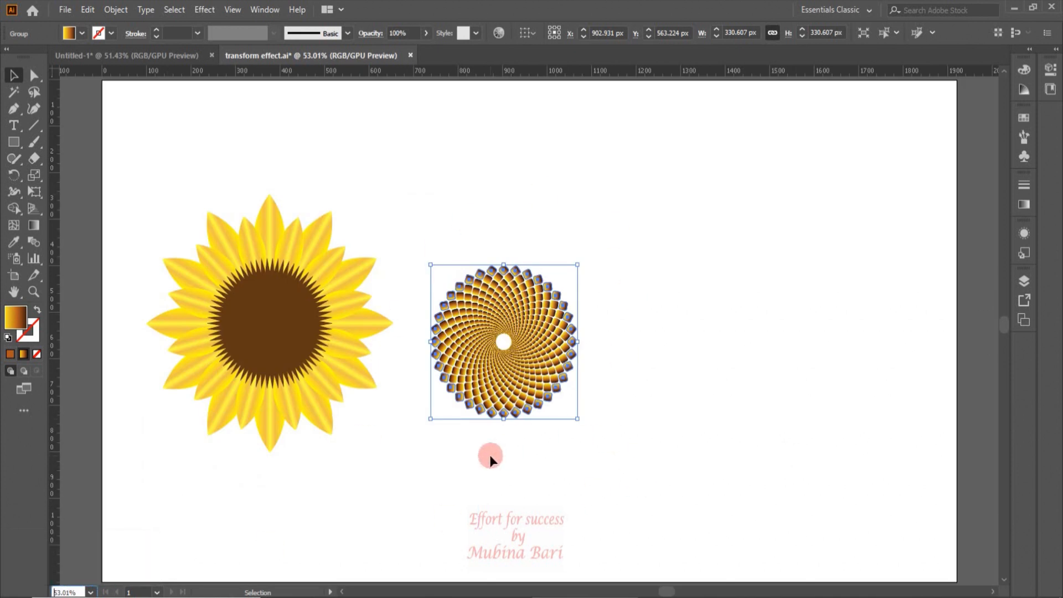
click(116, 9)
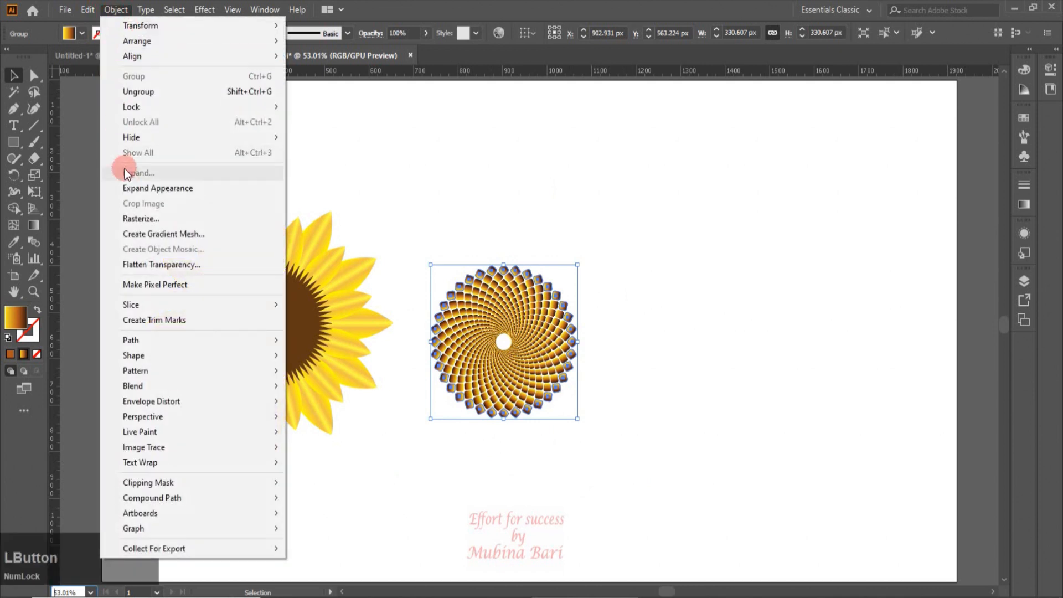
click(132, 189)
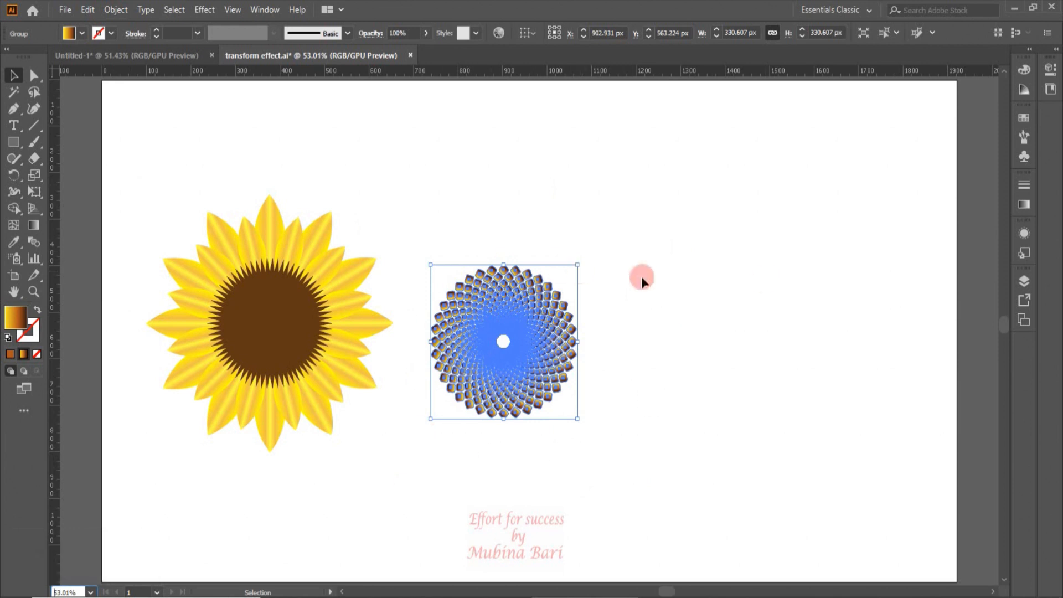
click(766, 284)
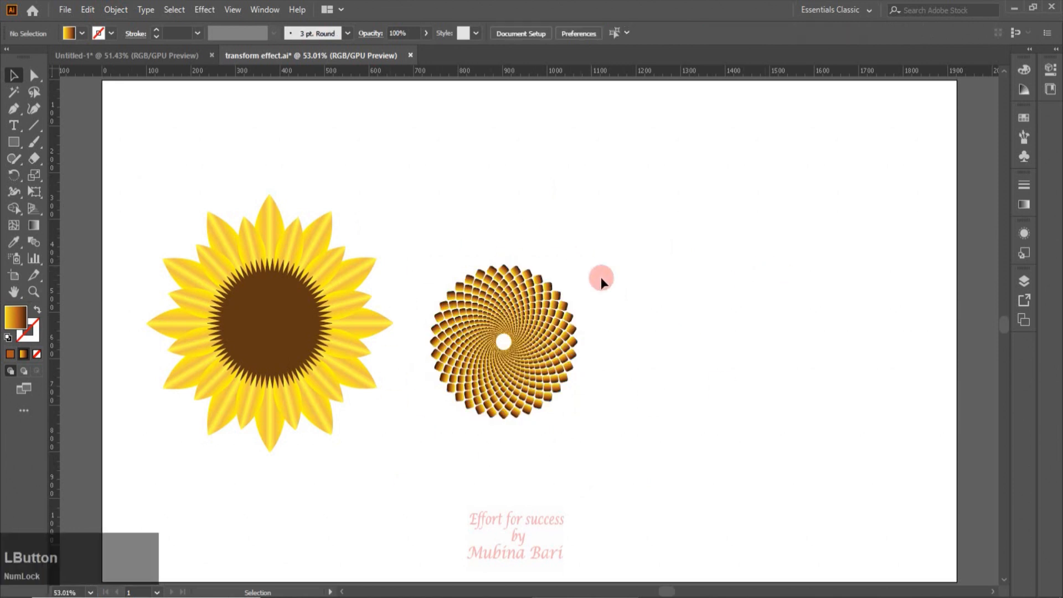
- Move the spiral pattern clear of the sunflower and enlarge the whole sunflower so its brown centre suits the pattern
click(540, 378)
drag(540, 379, 310, 364)
drag(288, 348, 462, 349)
drag(124, 294, 439, 502)
- Place the spiral pattern over the sunflower's brown centre, scale it down slightly to fit inside, and deselect it
drag(755, 374, 305, 394)
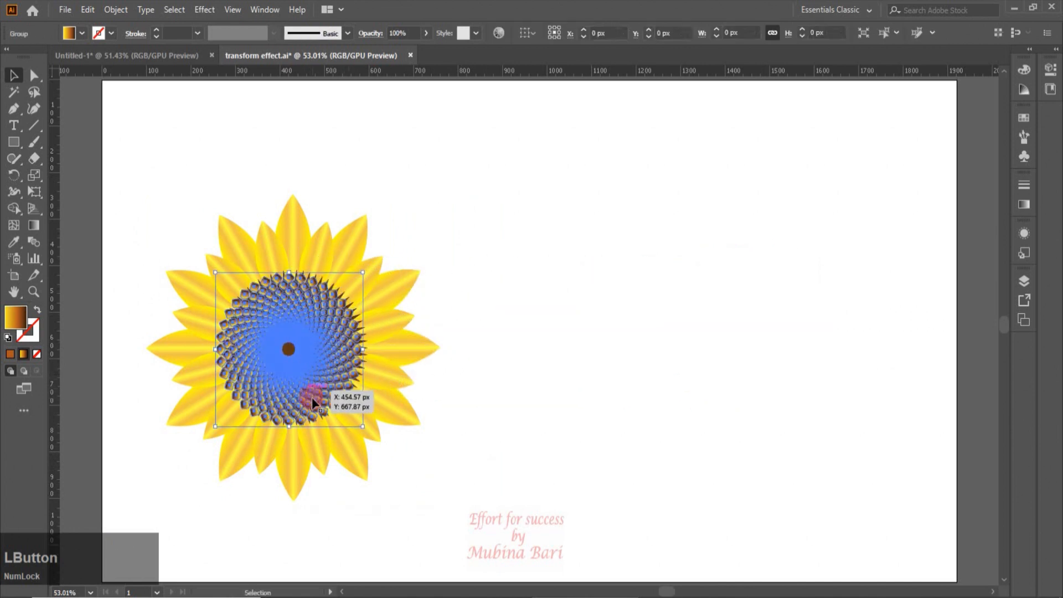
drag(362, 426, 351, 408)
click(291, 540)
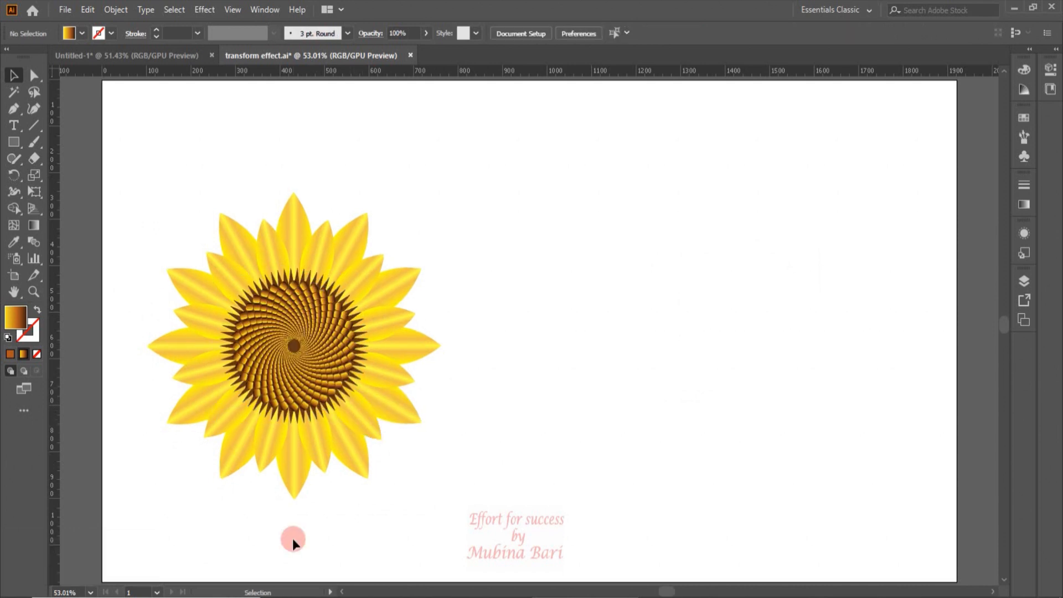